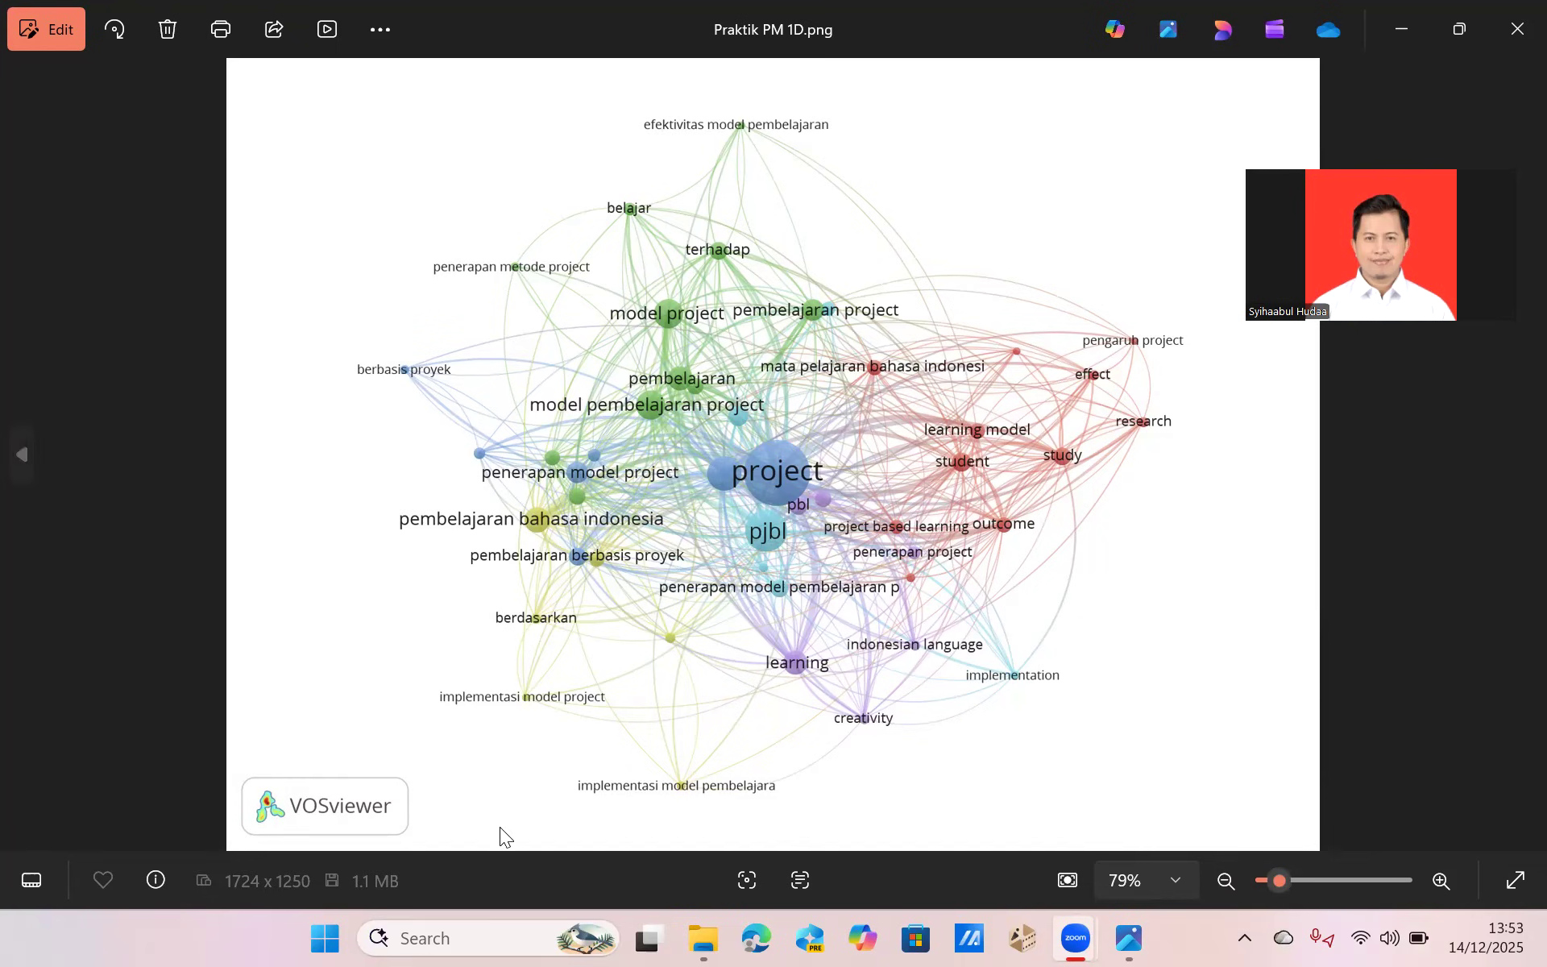
Open Publish or Perish.
click(457, 929)
text(pub)
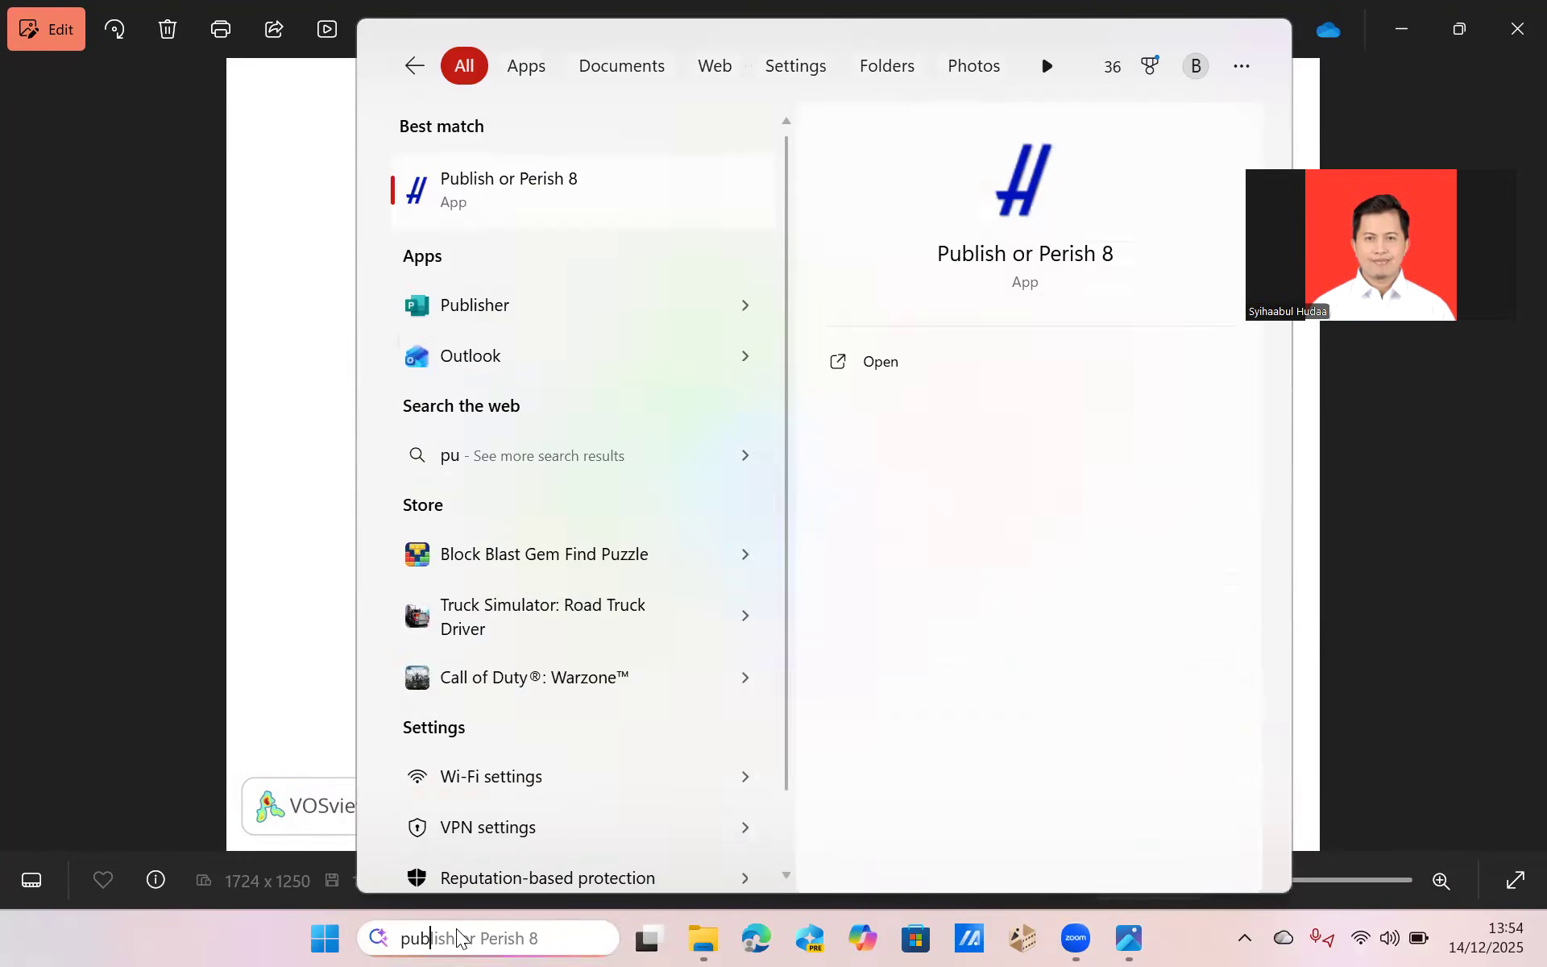
click(430, 179)
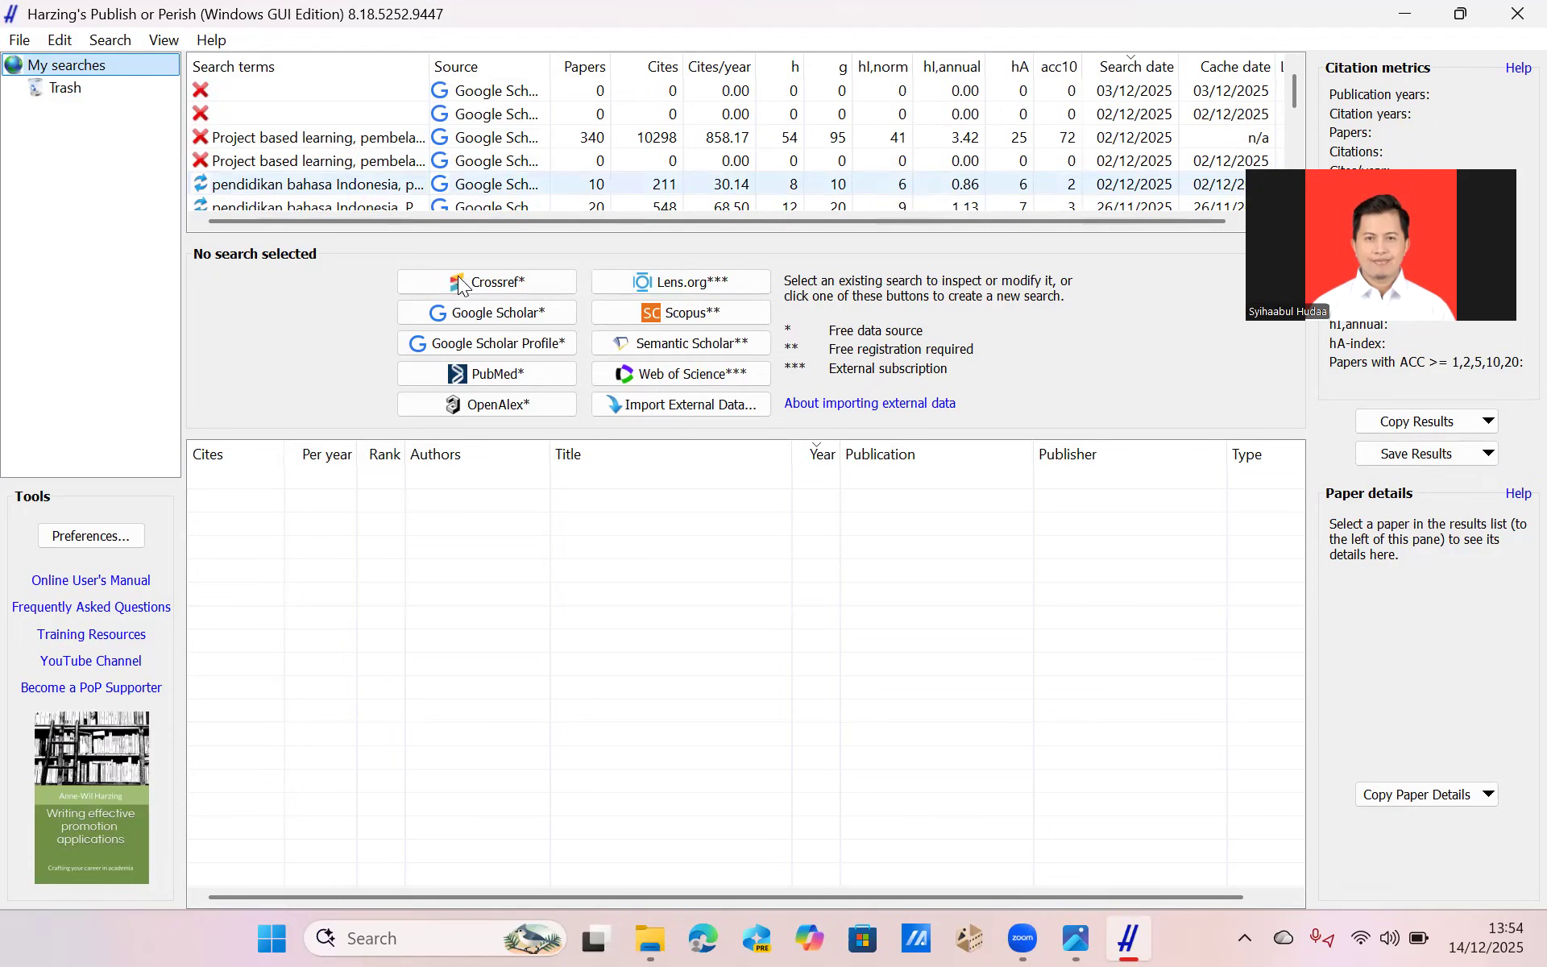
Create a new Google Scholar search with the maximum number of results set to 500.
click(472, 310)
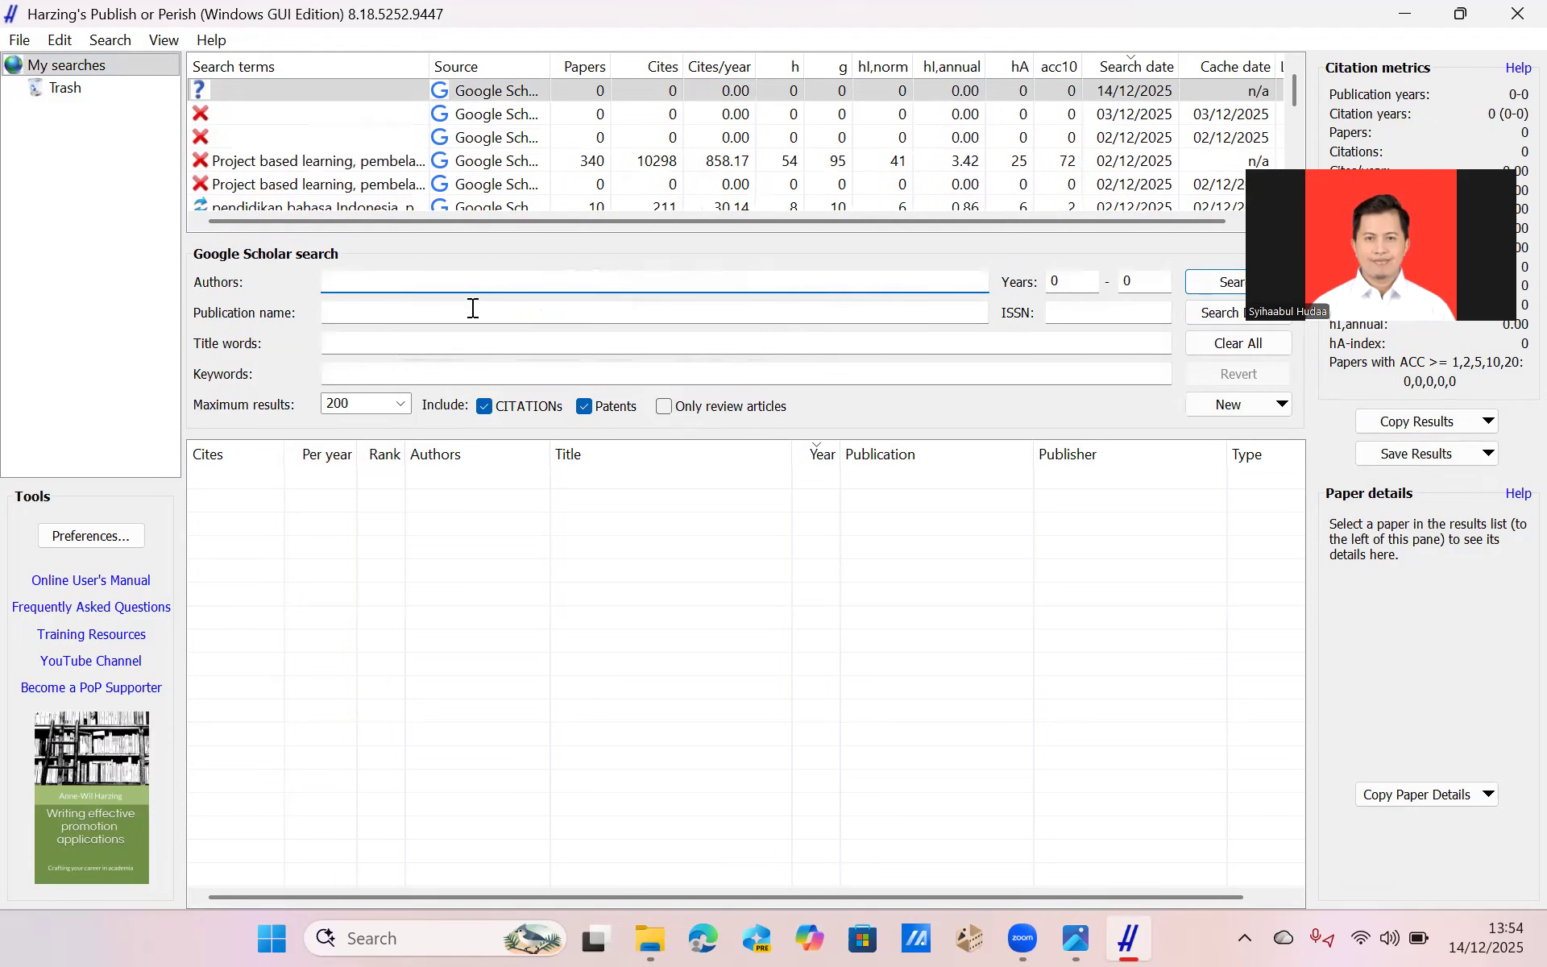
click(402, 407)
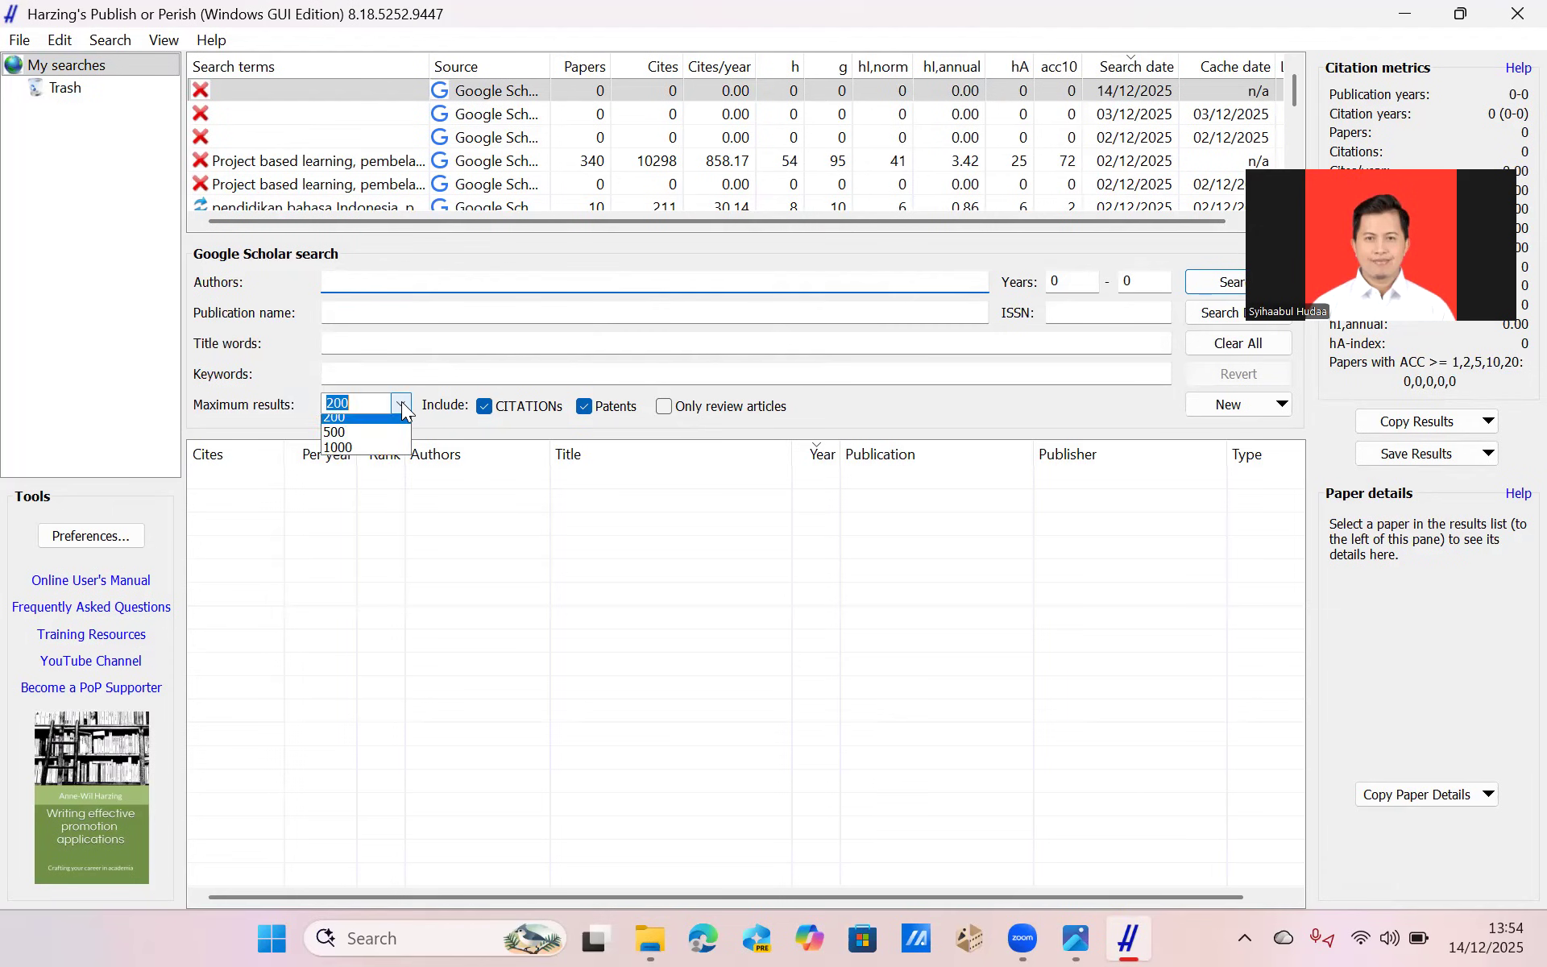
click(342, 500)
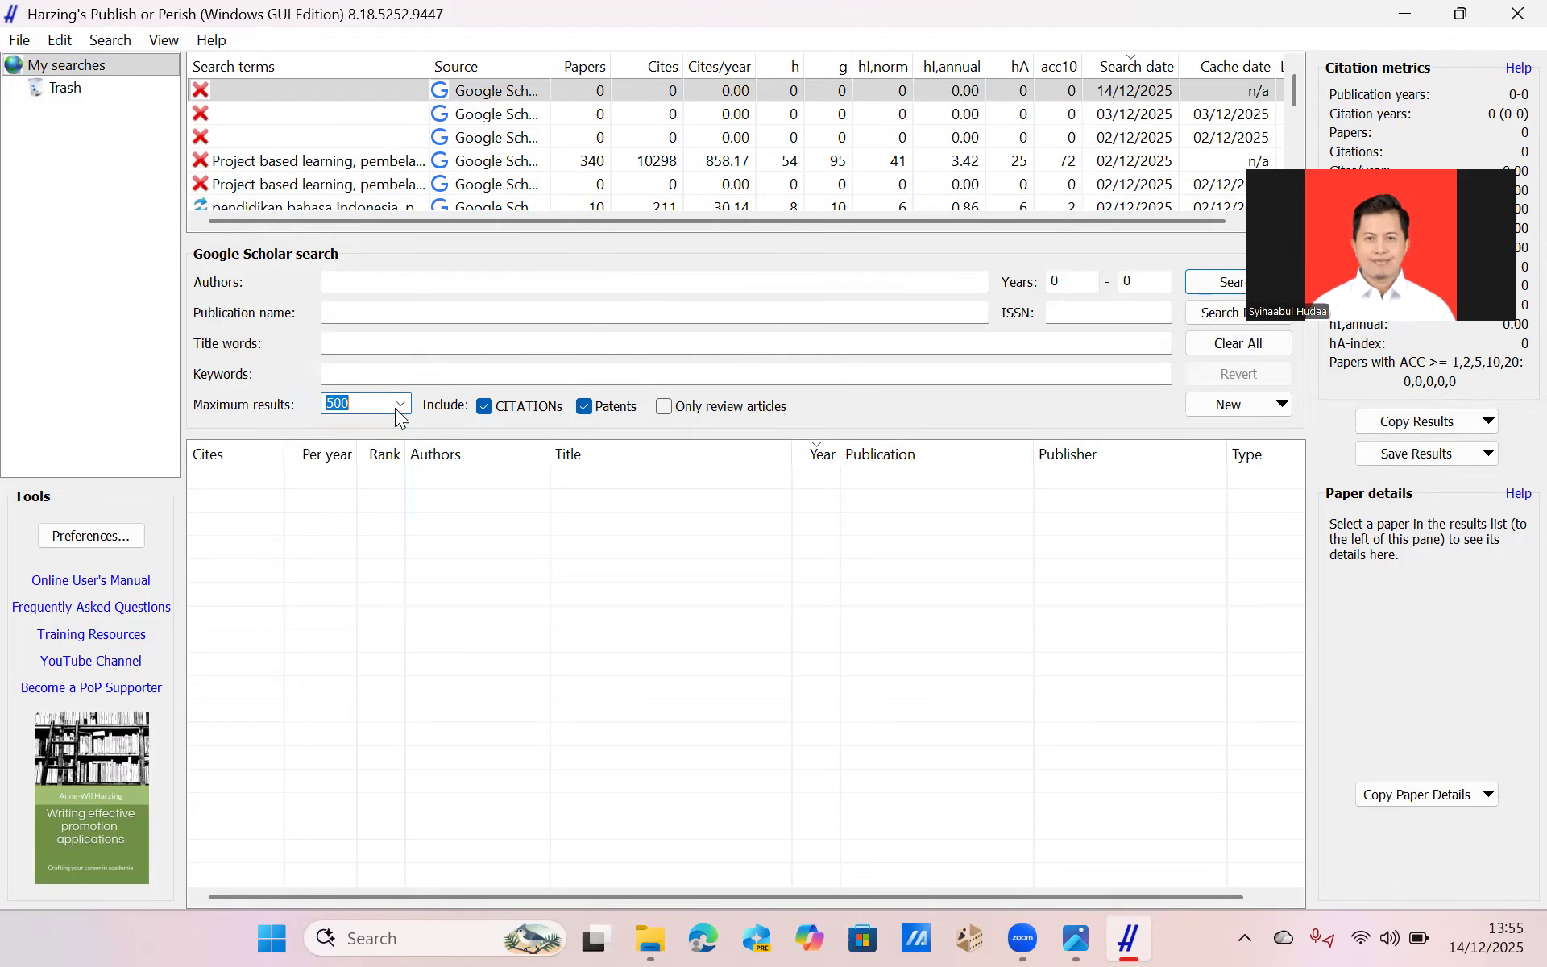
click(403, 377)
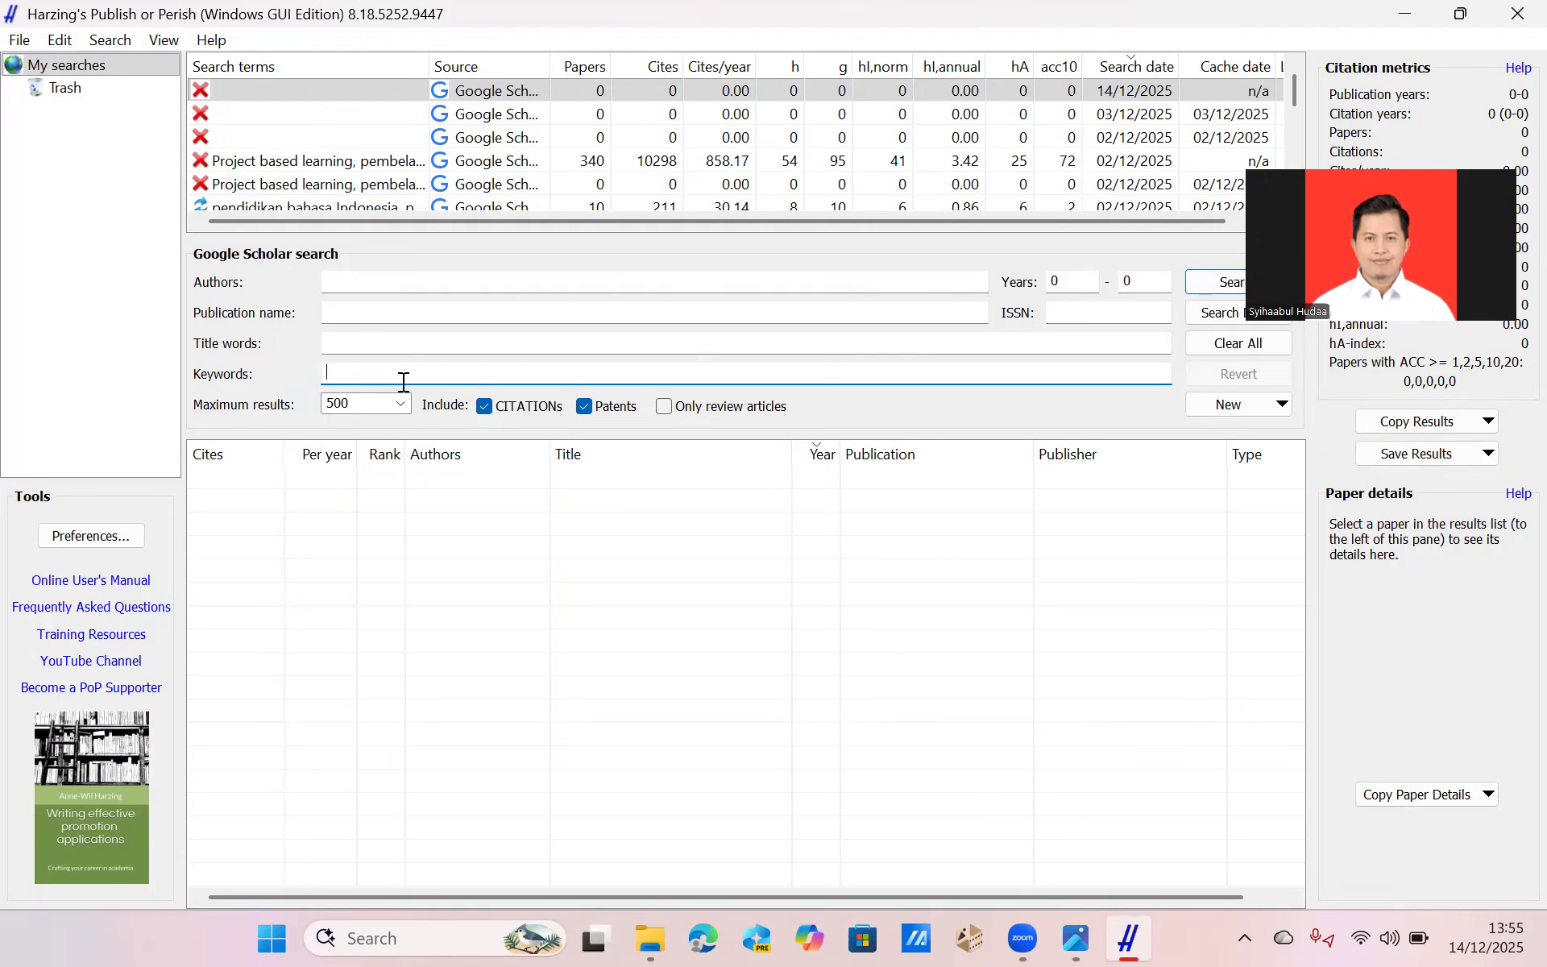
Open the saved 340-paper search on project based learning and examine the two phrases in its keywords.
click(320, 159)
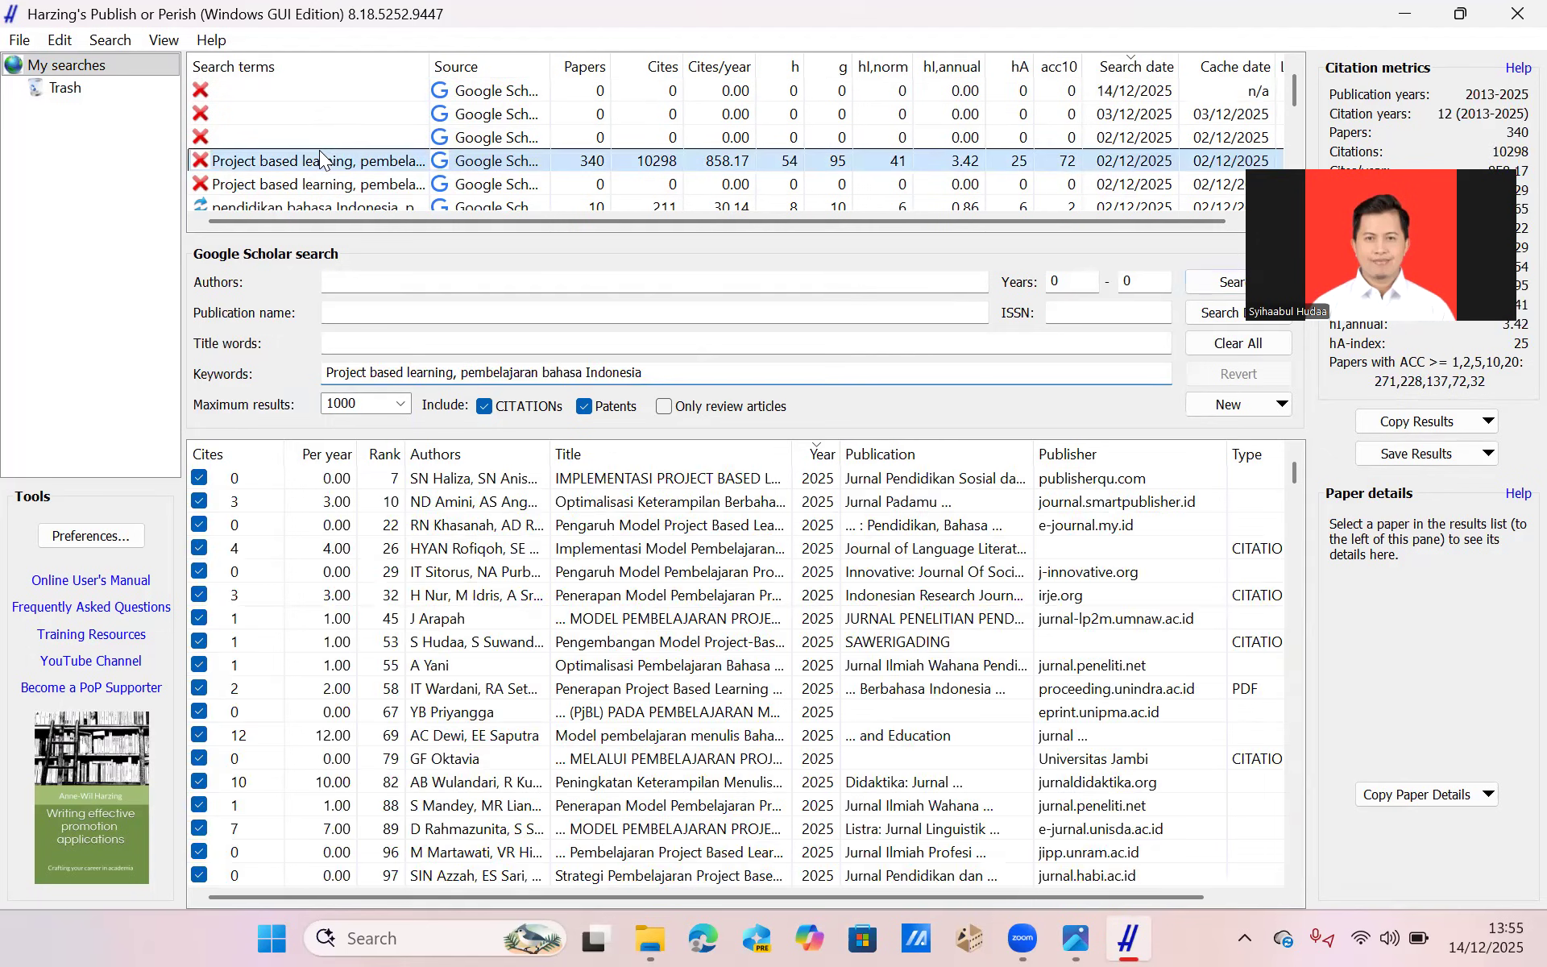
click(339, 372)
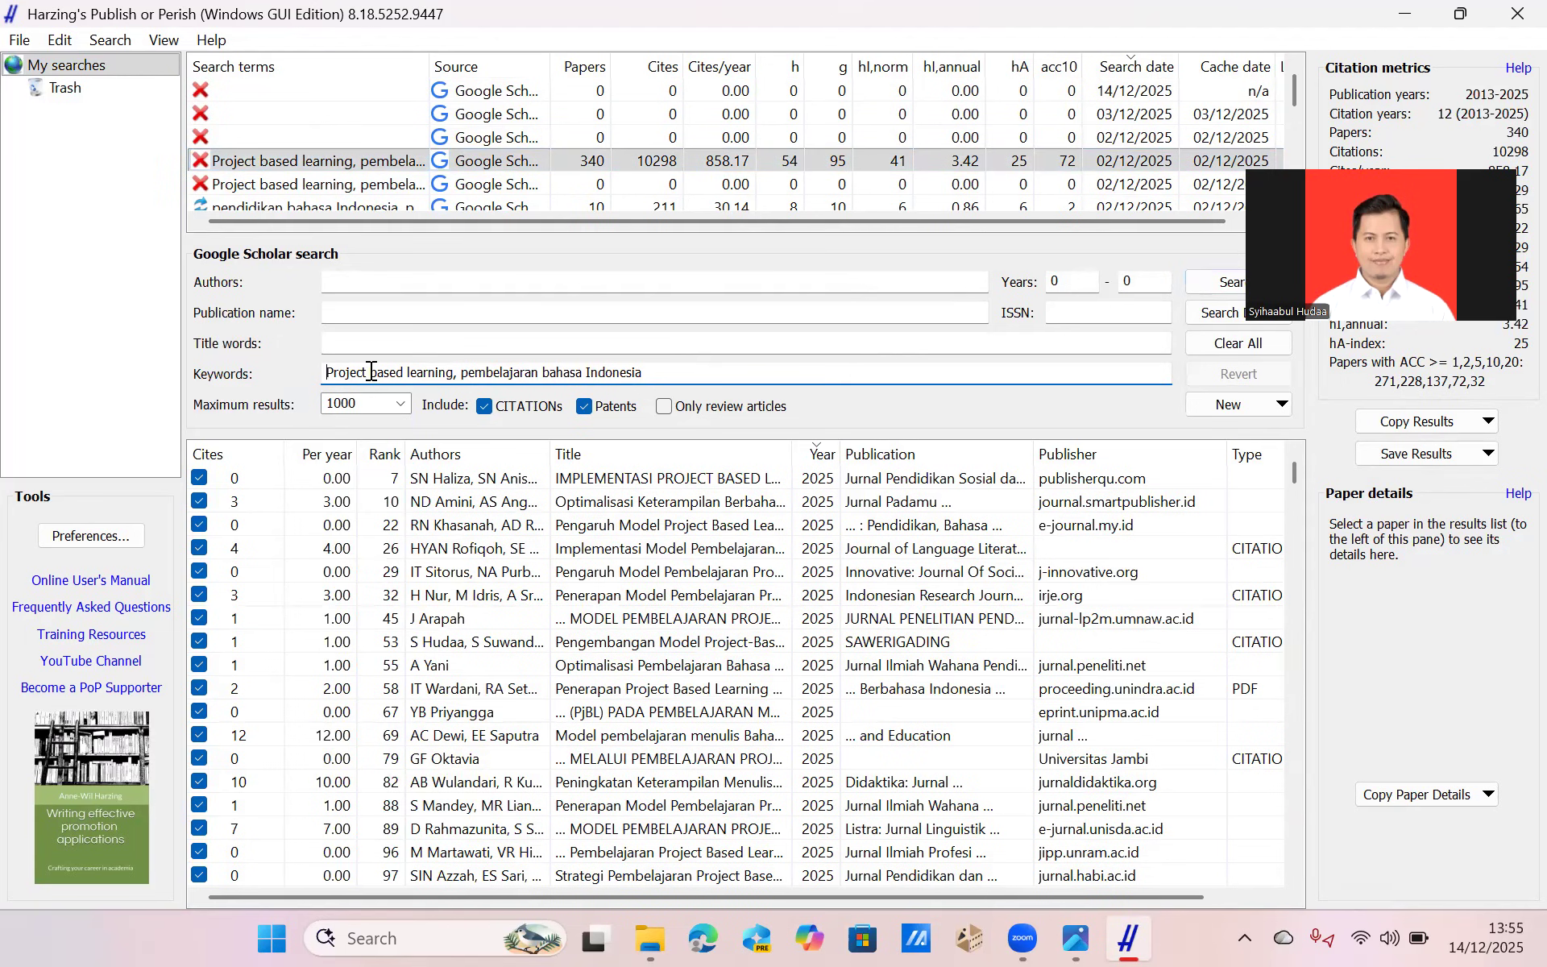
drag(326, 372, 460, 370)
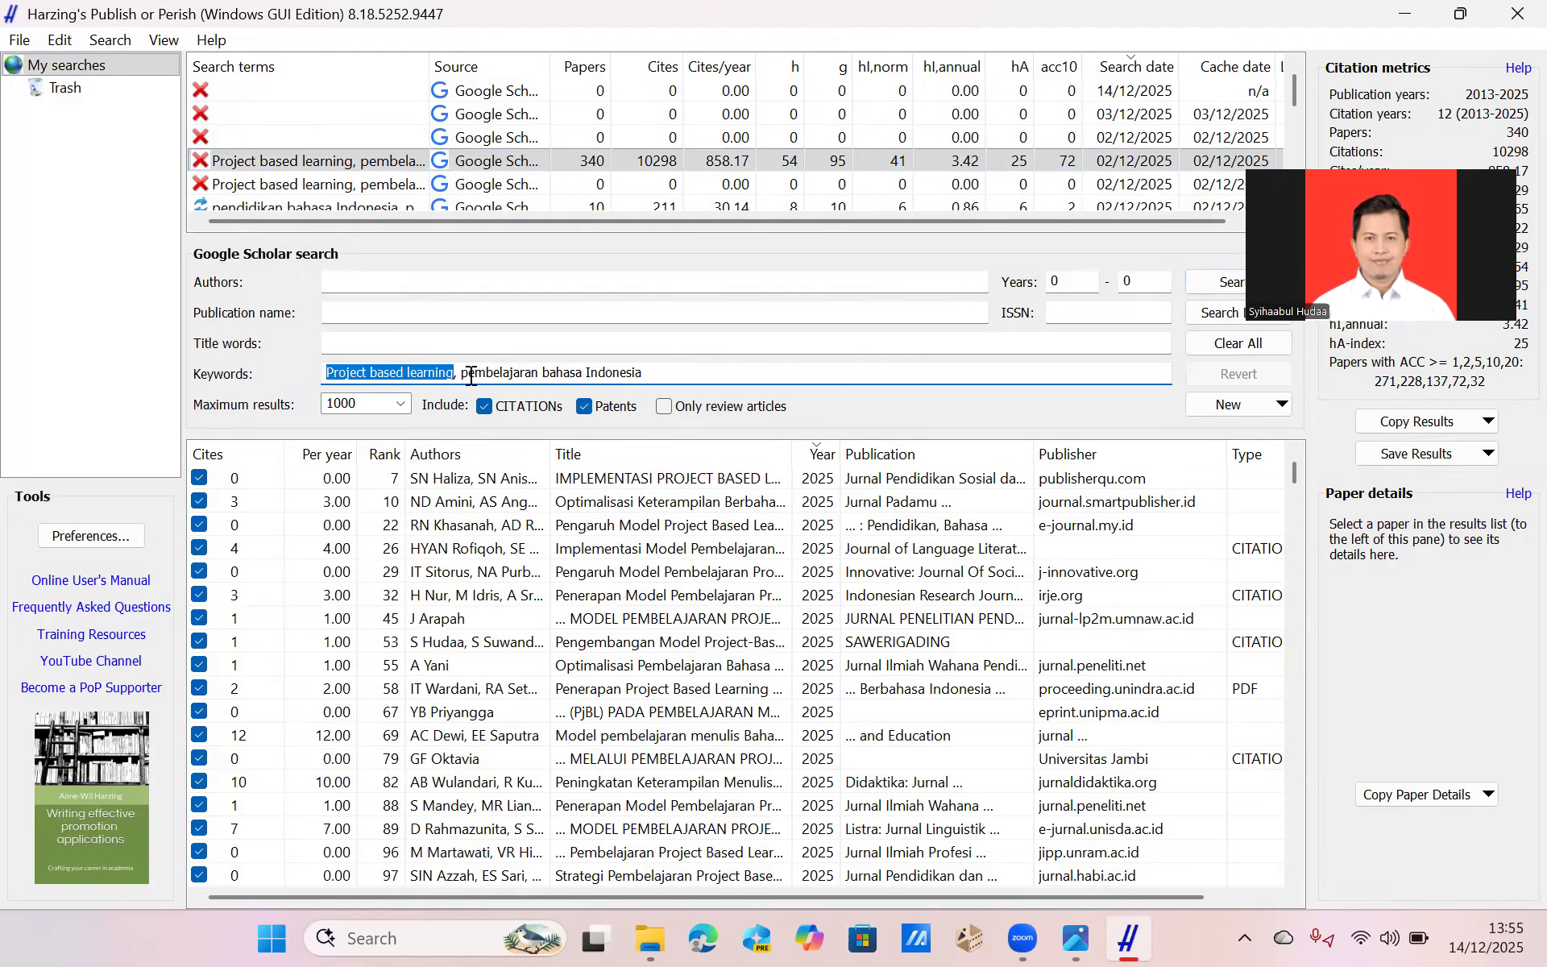
click(467, 372)
shift+click(654, 386)
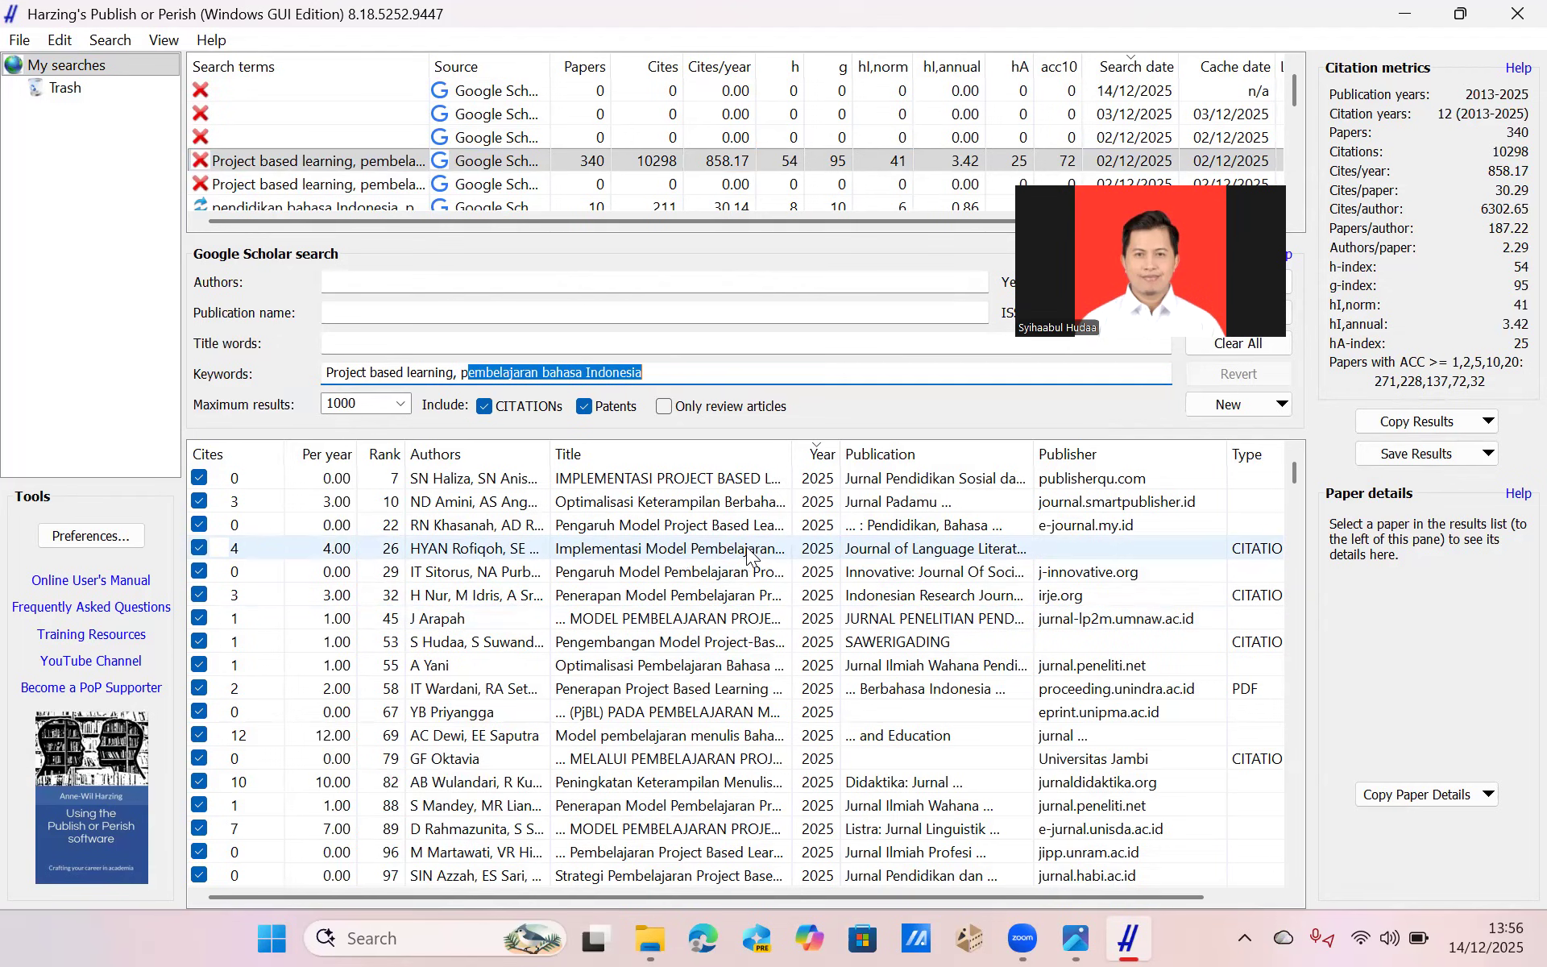
Select all papers in the results list and open the save dialog for exporting them as RIS/RefManager.
click(679, 525)
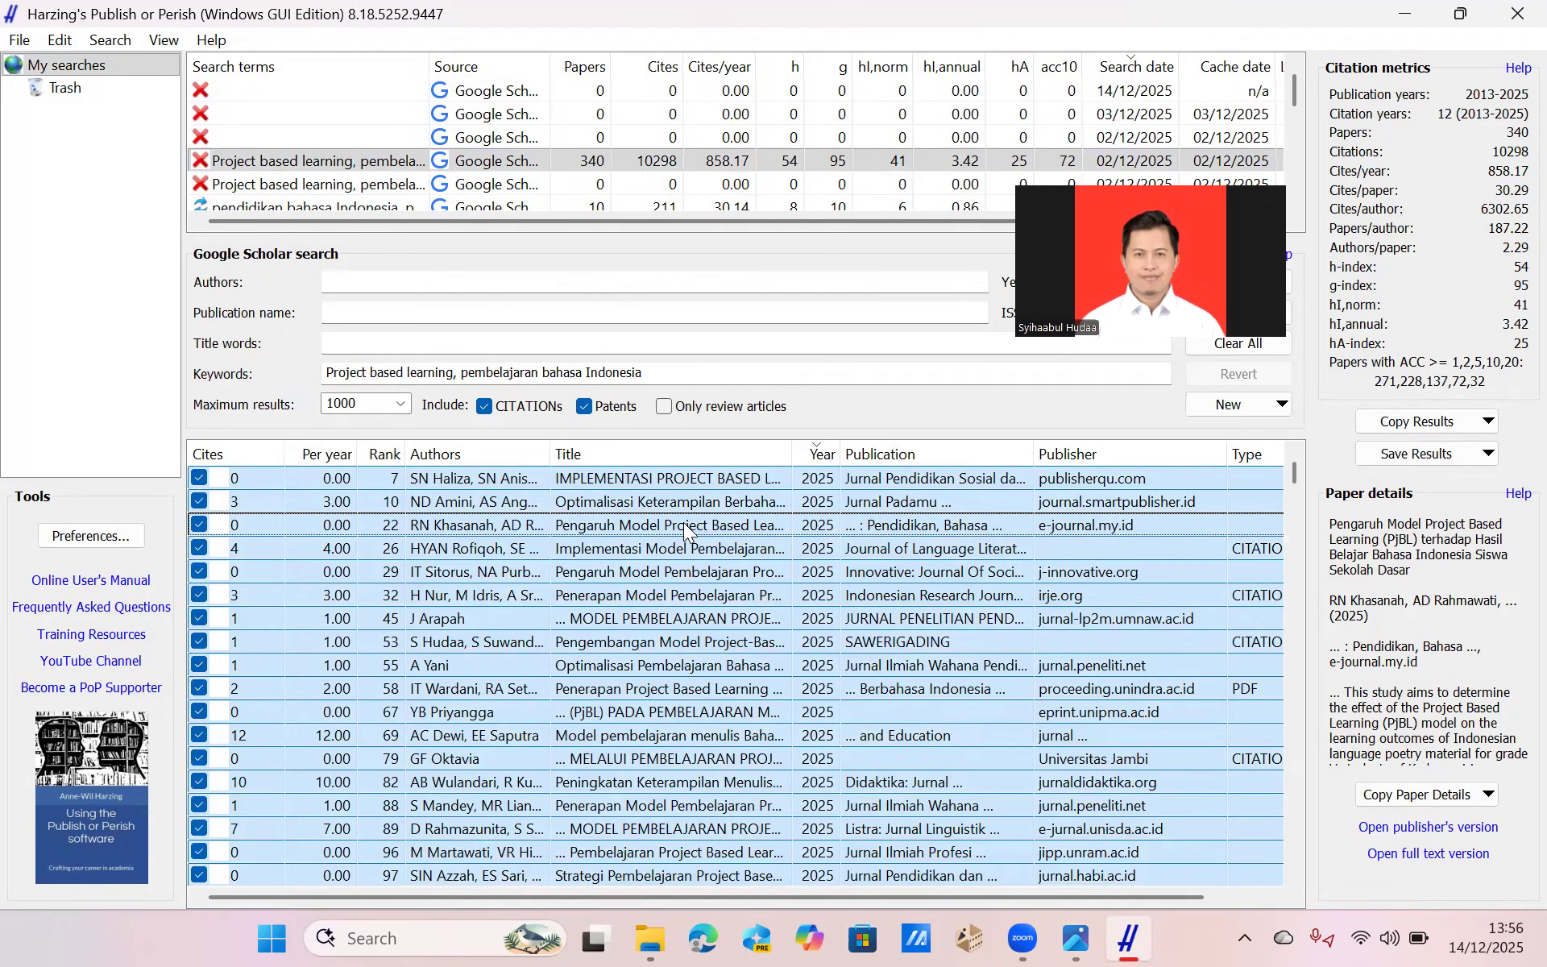
right_click(683, 522)
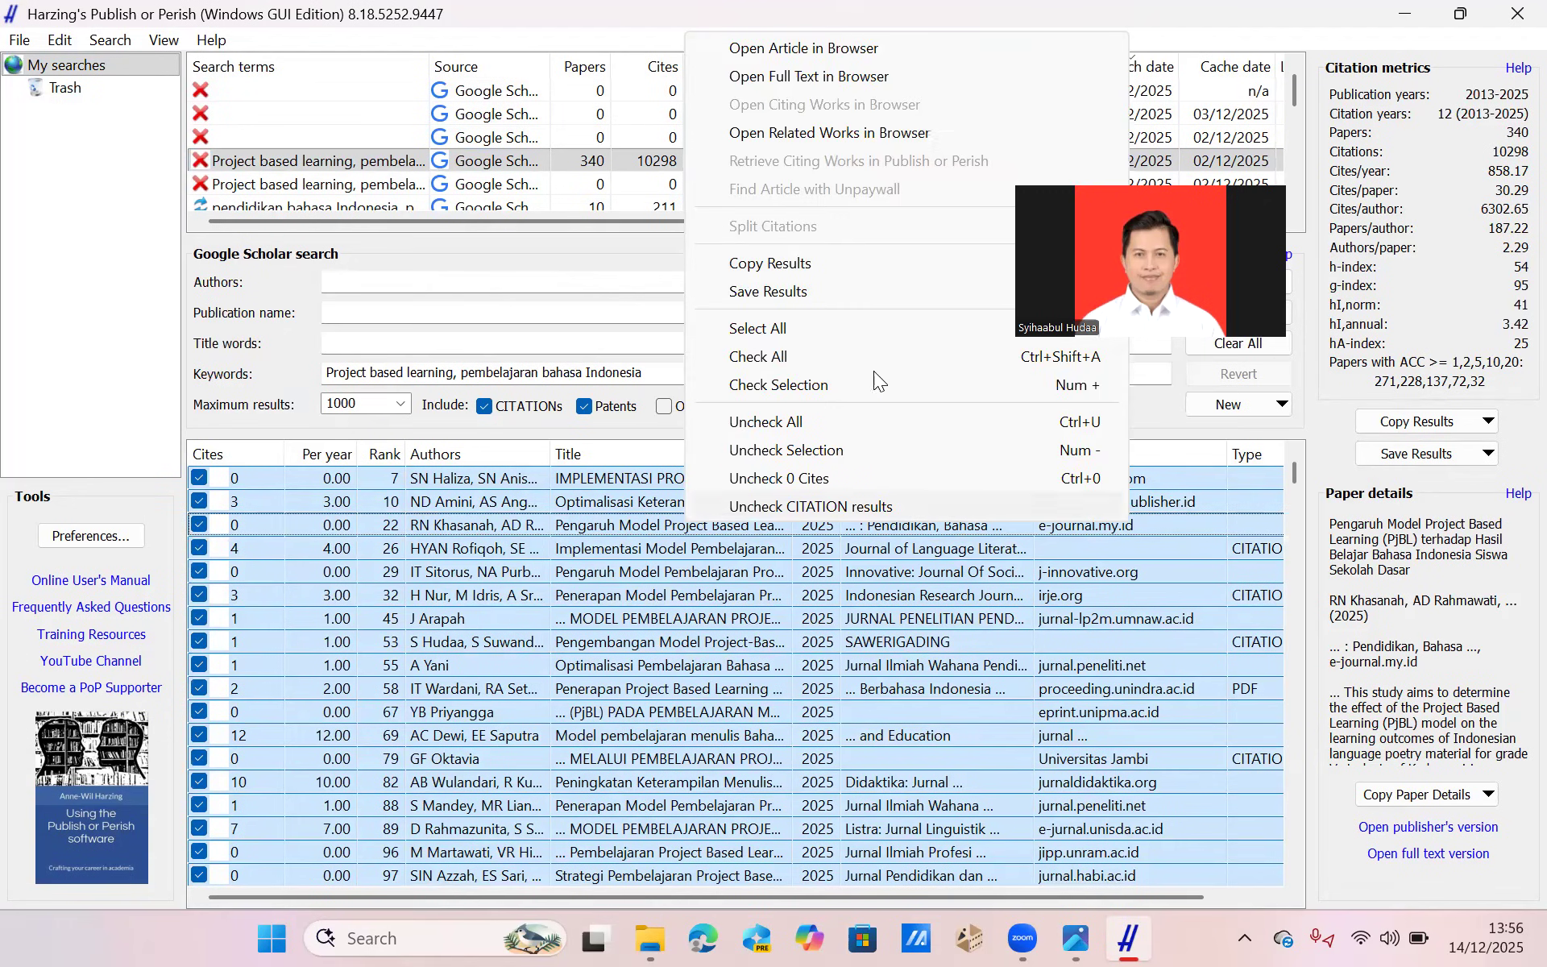
mouse_move(768, 291)
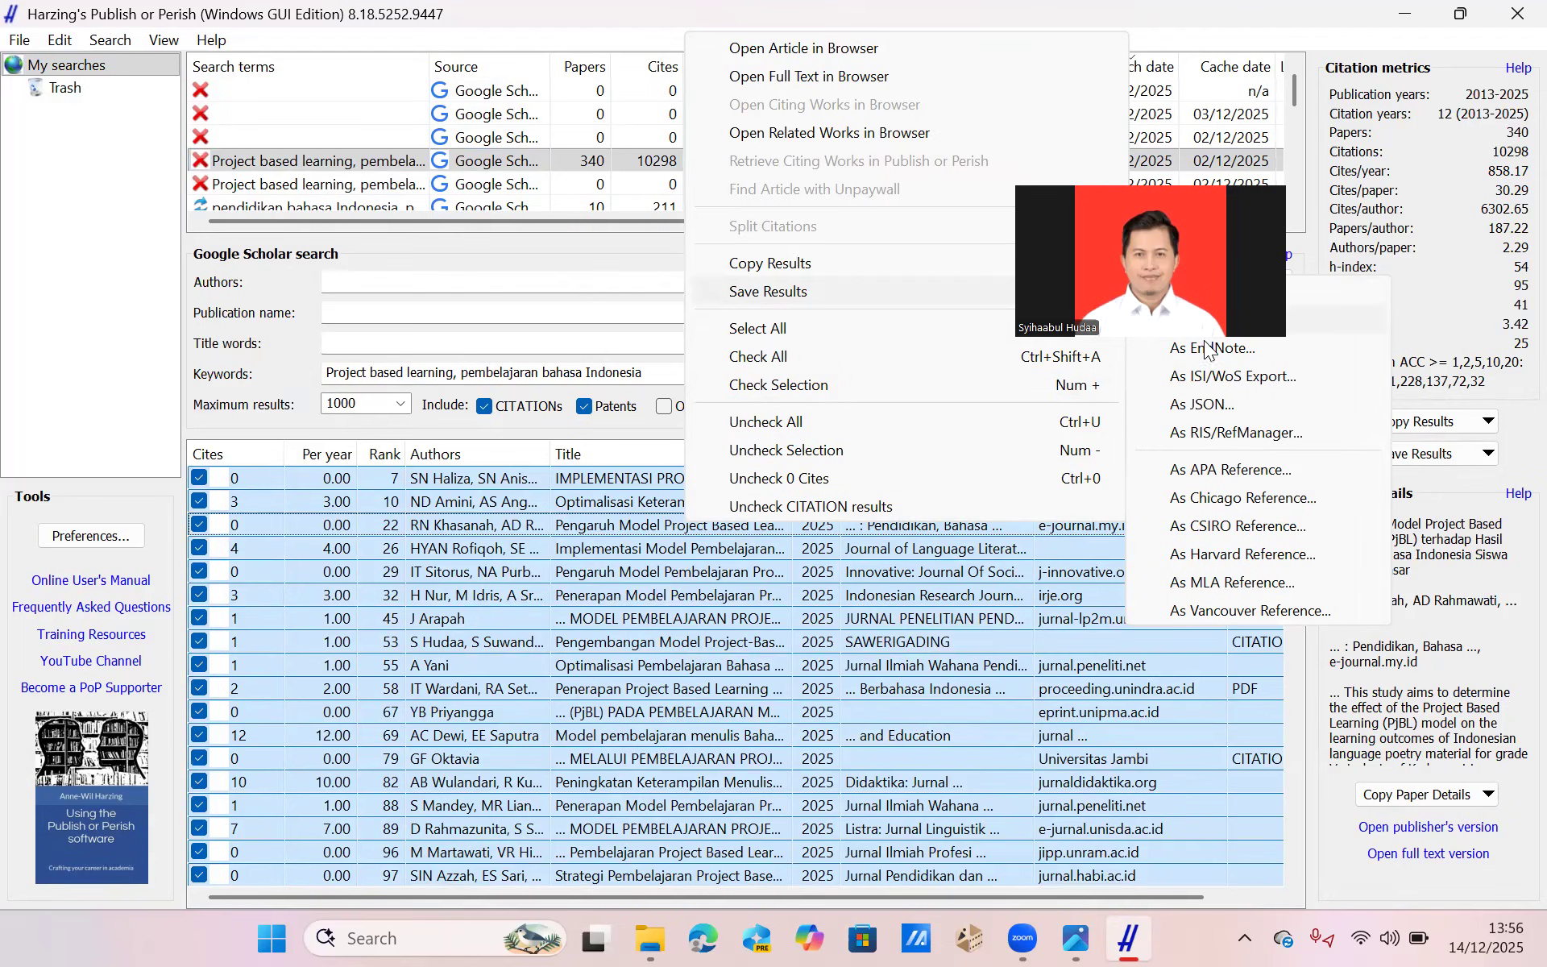
click(1311, 437)
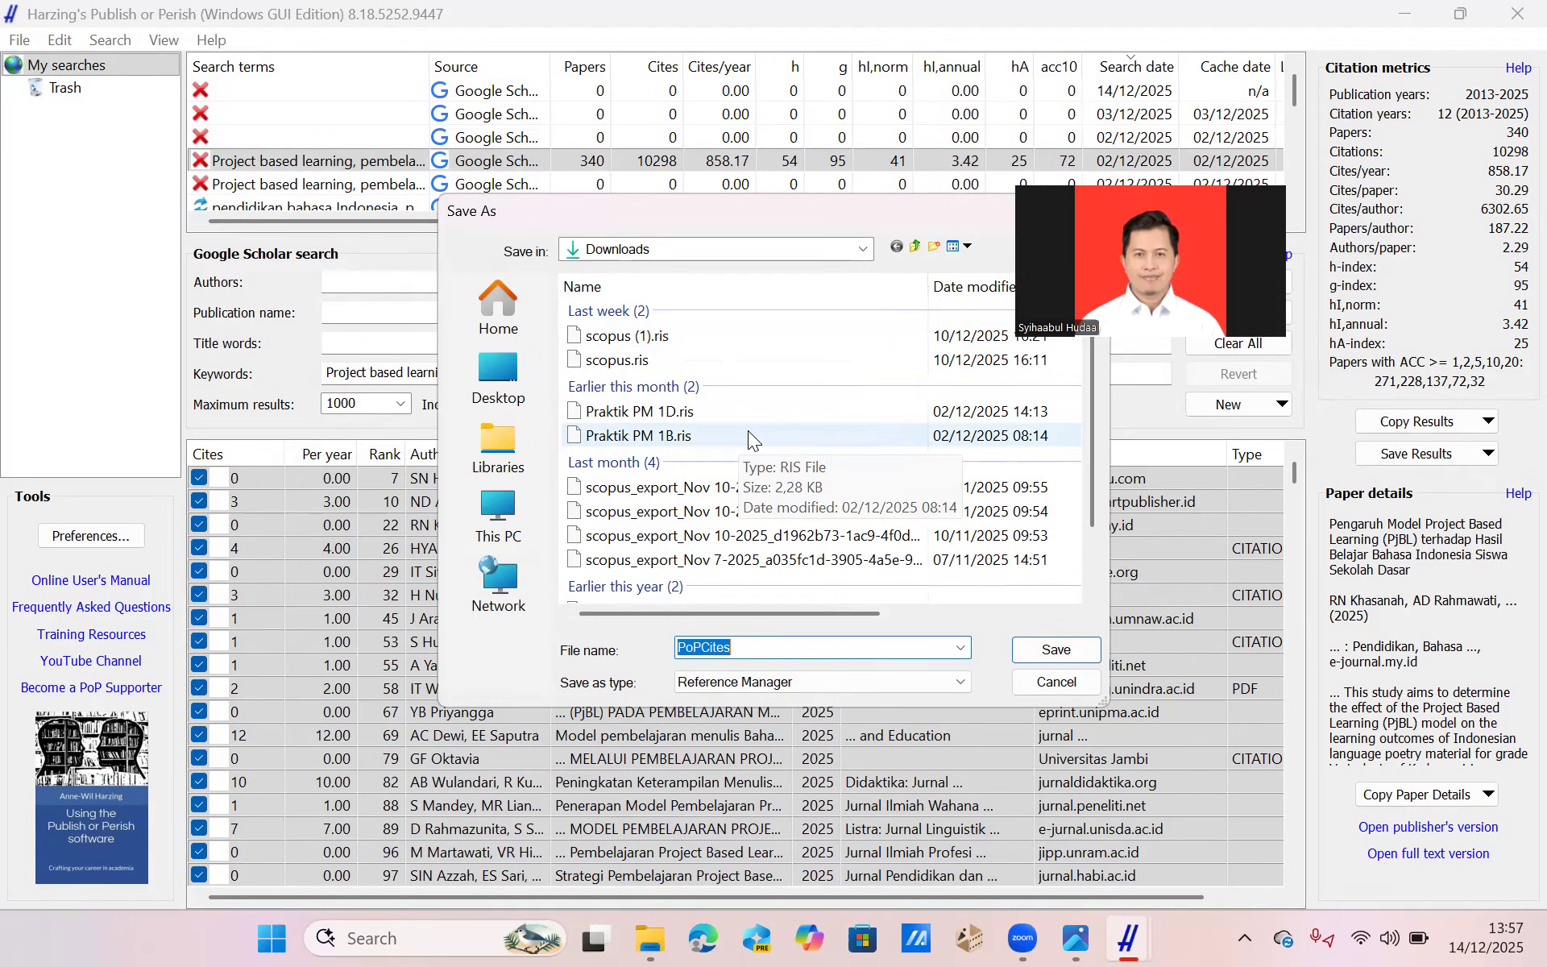
Switch to VOSviewer by launching VOSviewer.exe.
click(426, 928)
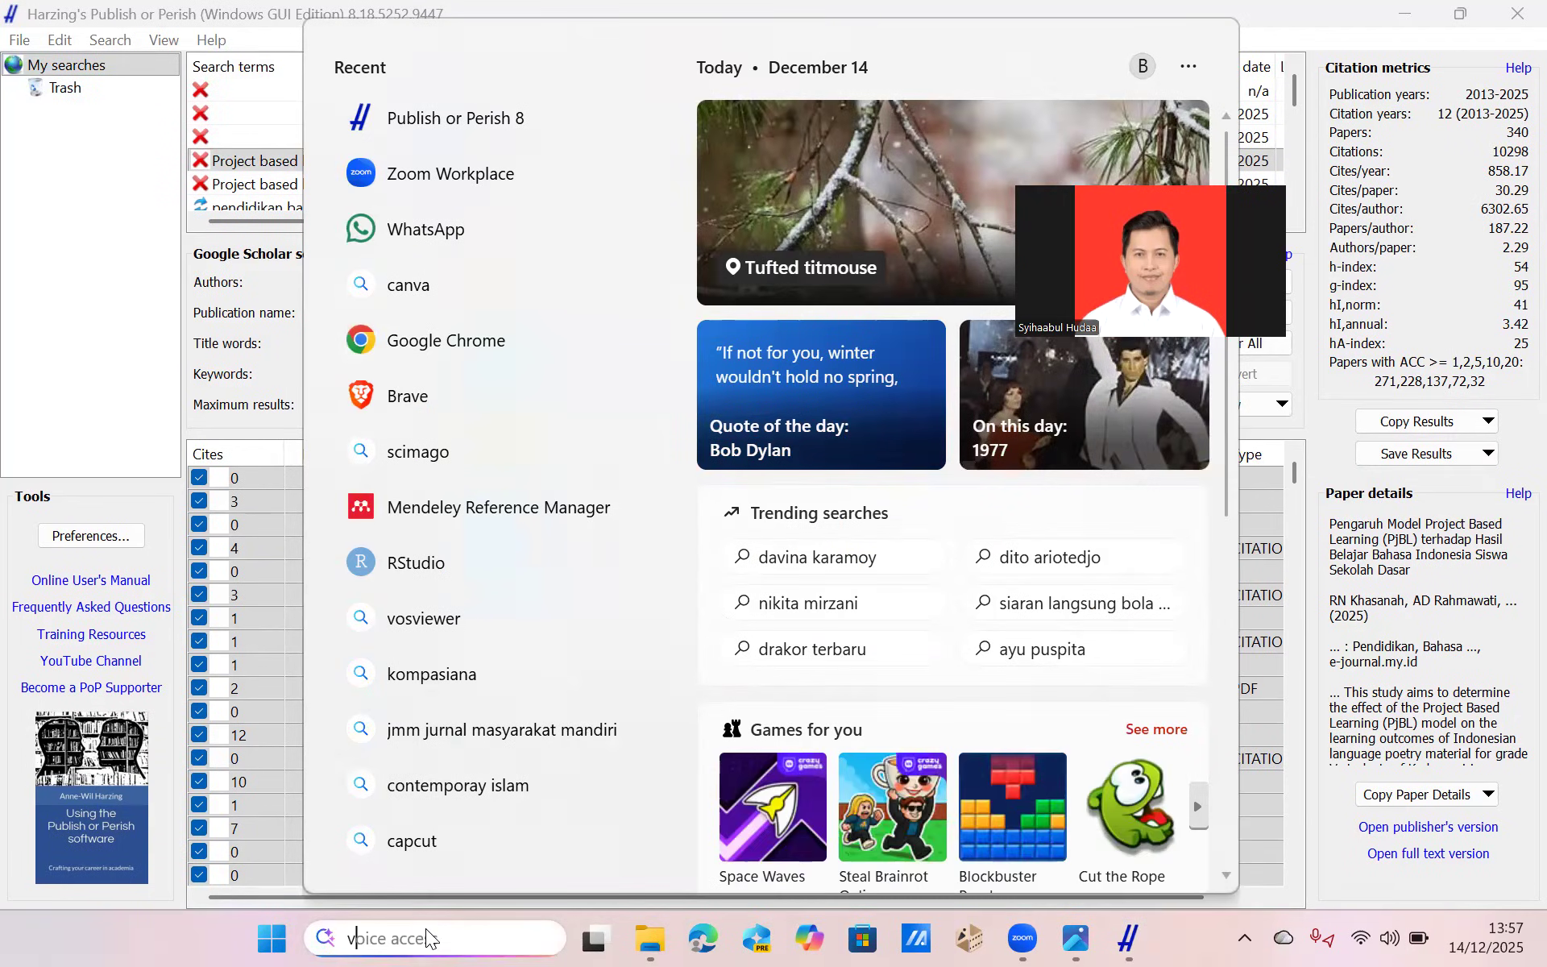
text(vosviewer.exe)
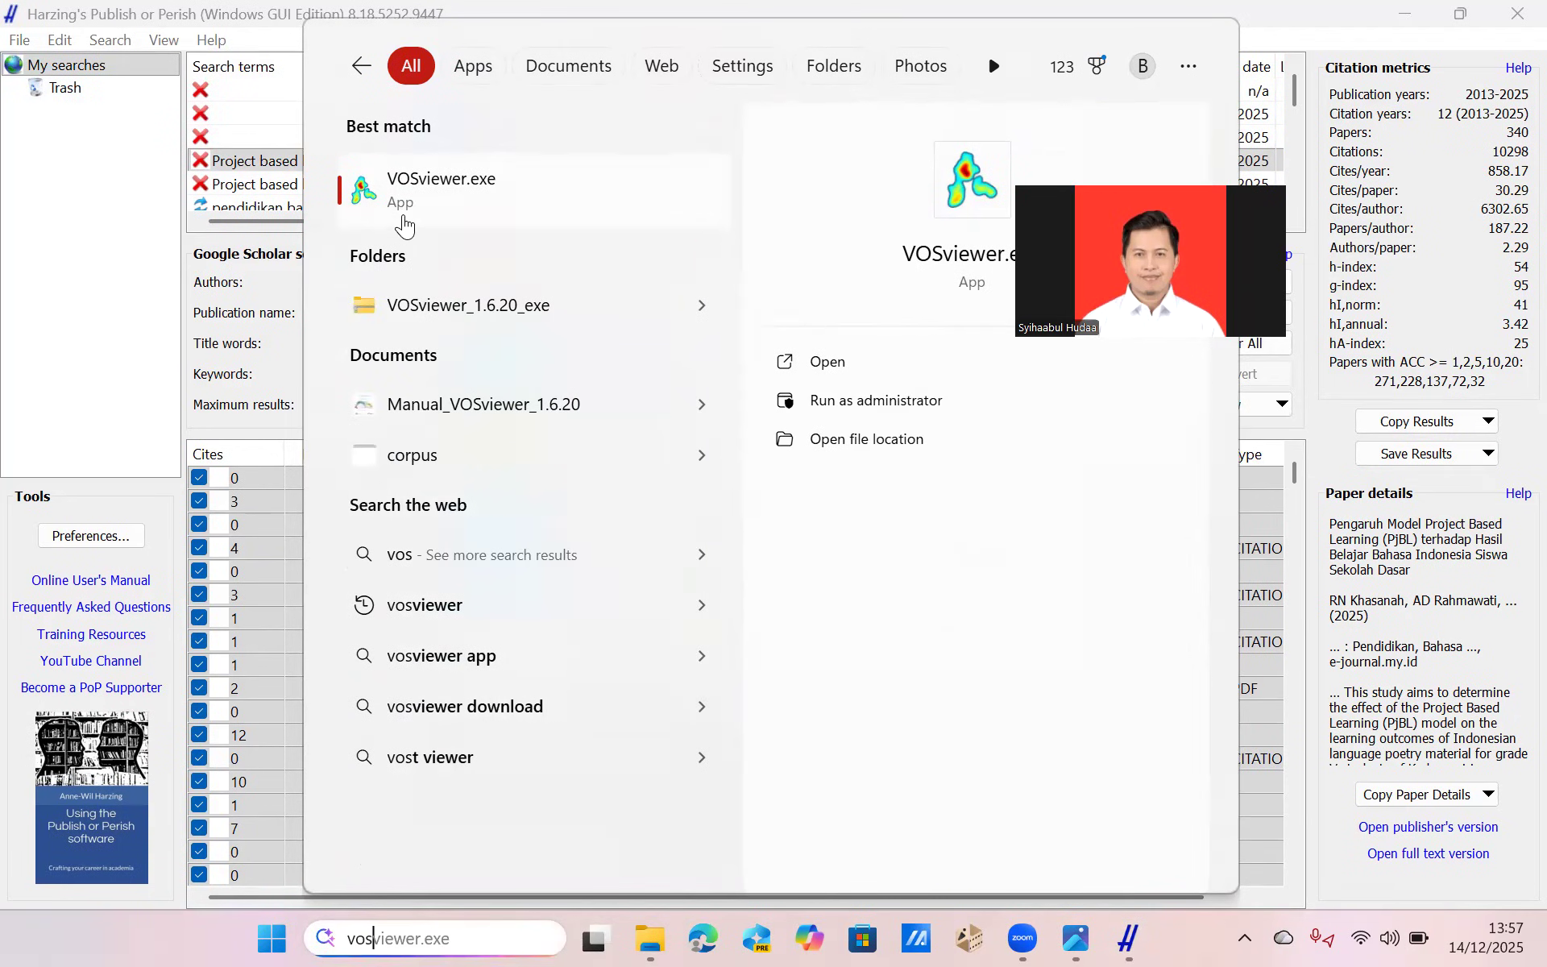
click(395, 219)
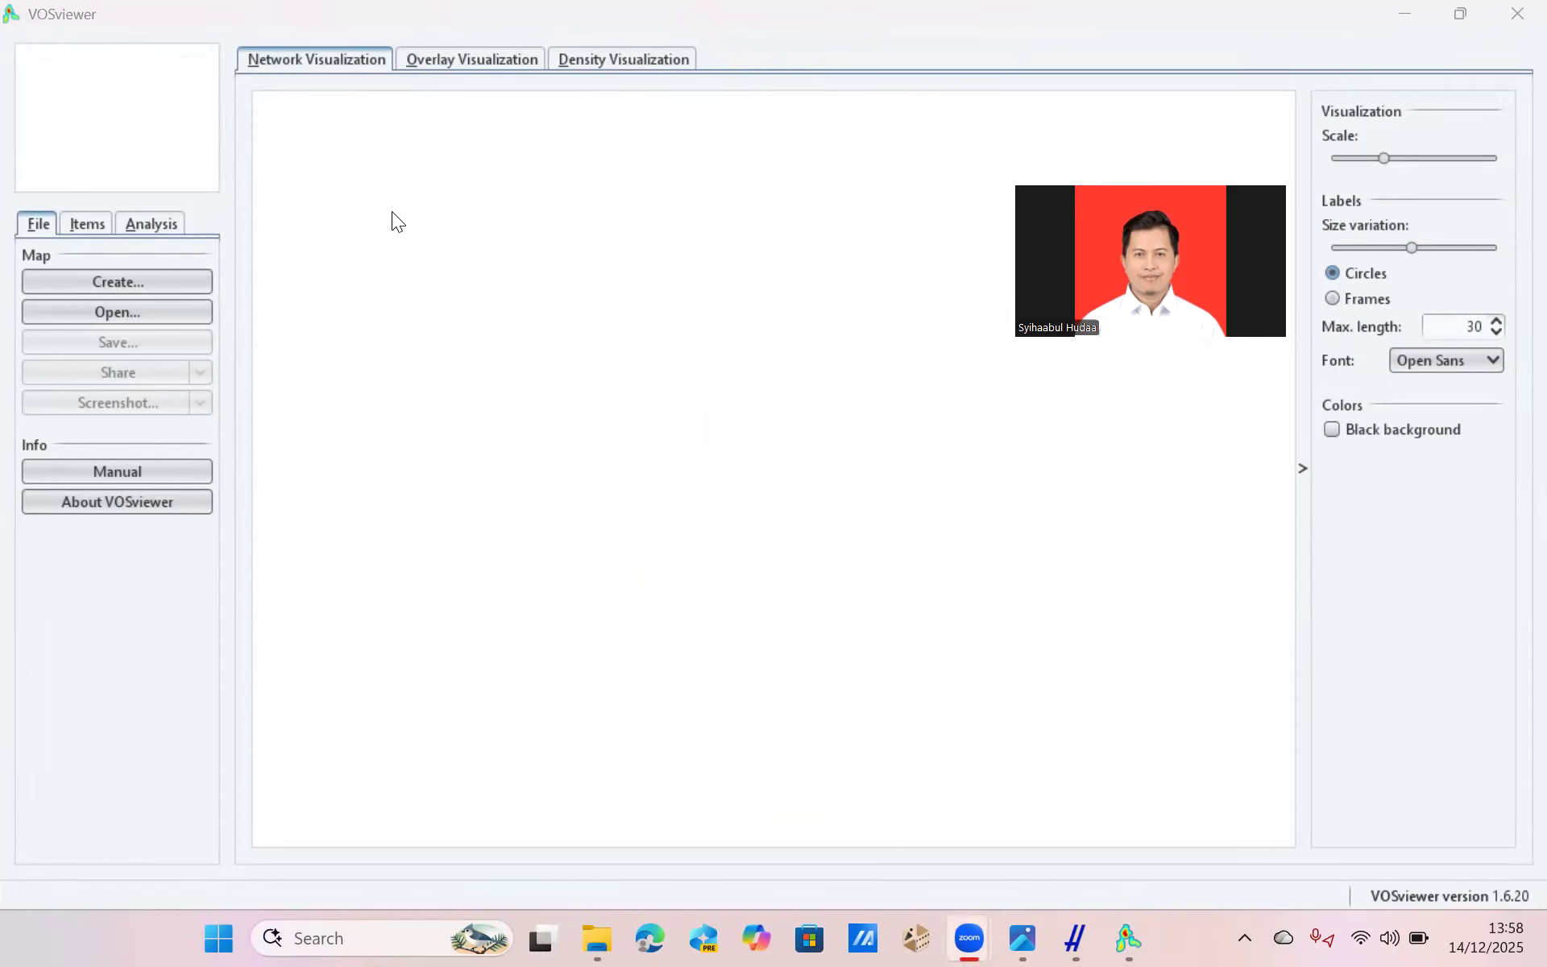
Start creating a map based on text data, with reference manager files as the data source.
click(124, 278)
click(166, 274)
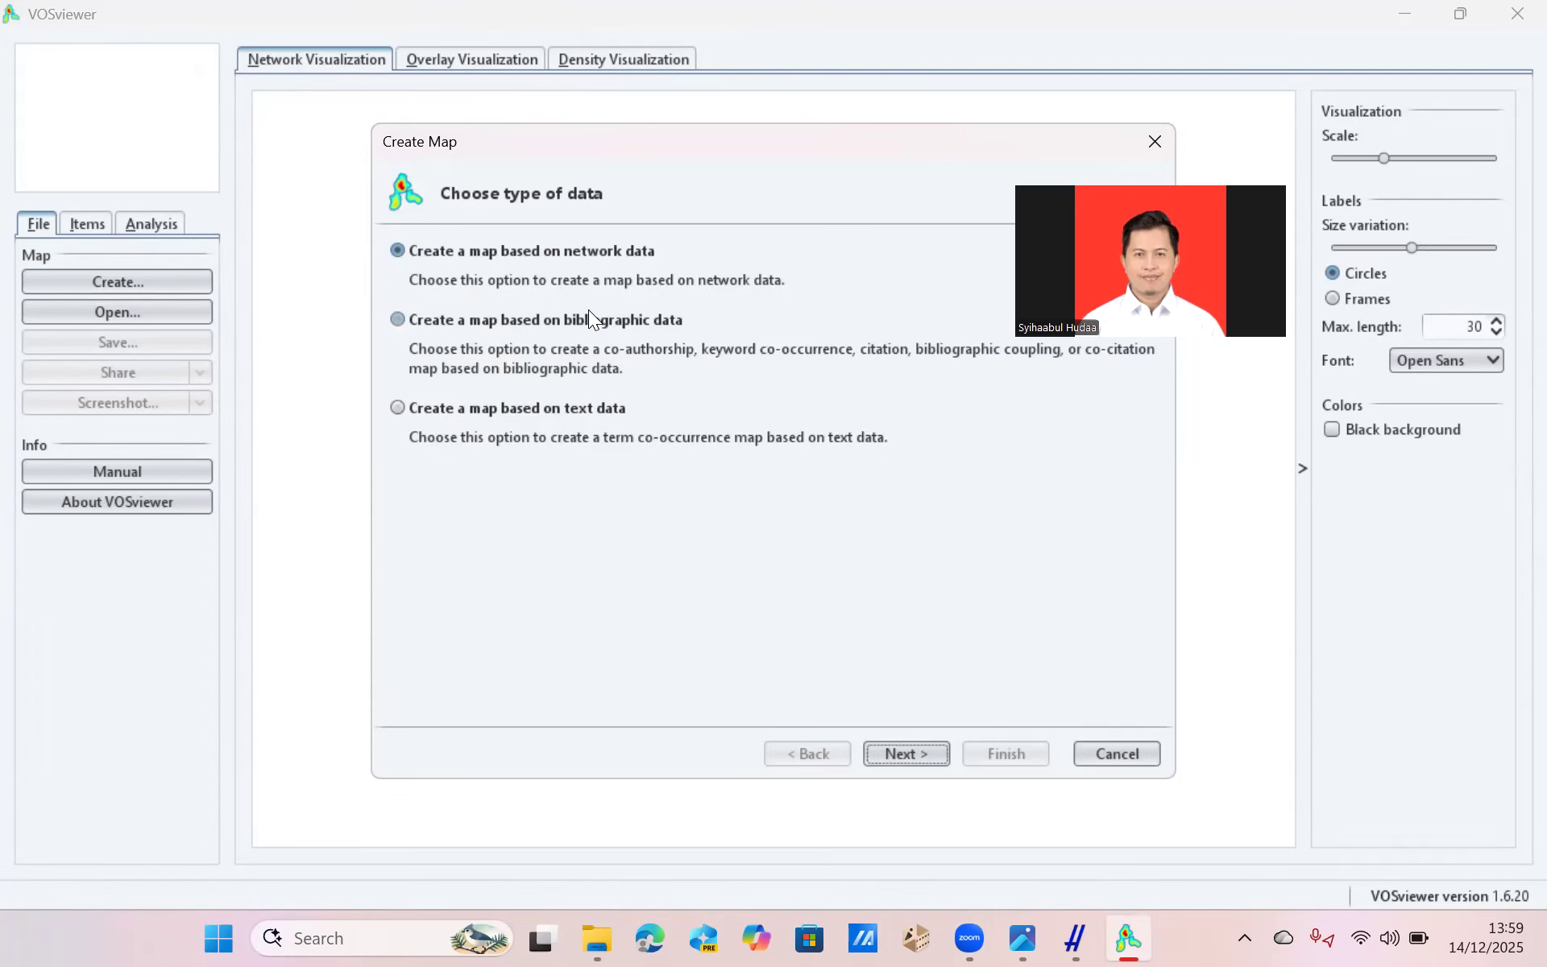
click(498, 407)
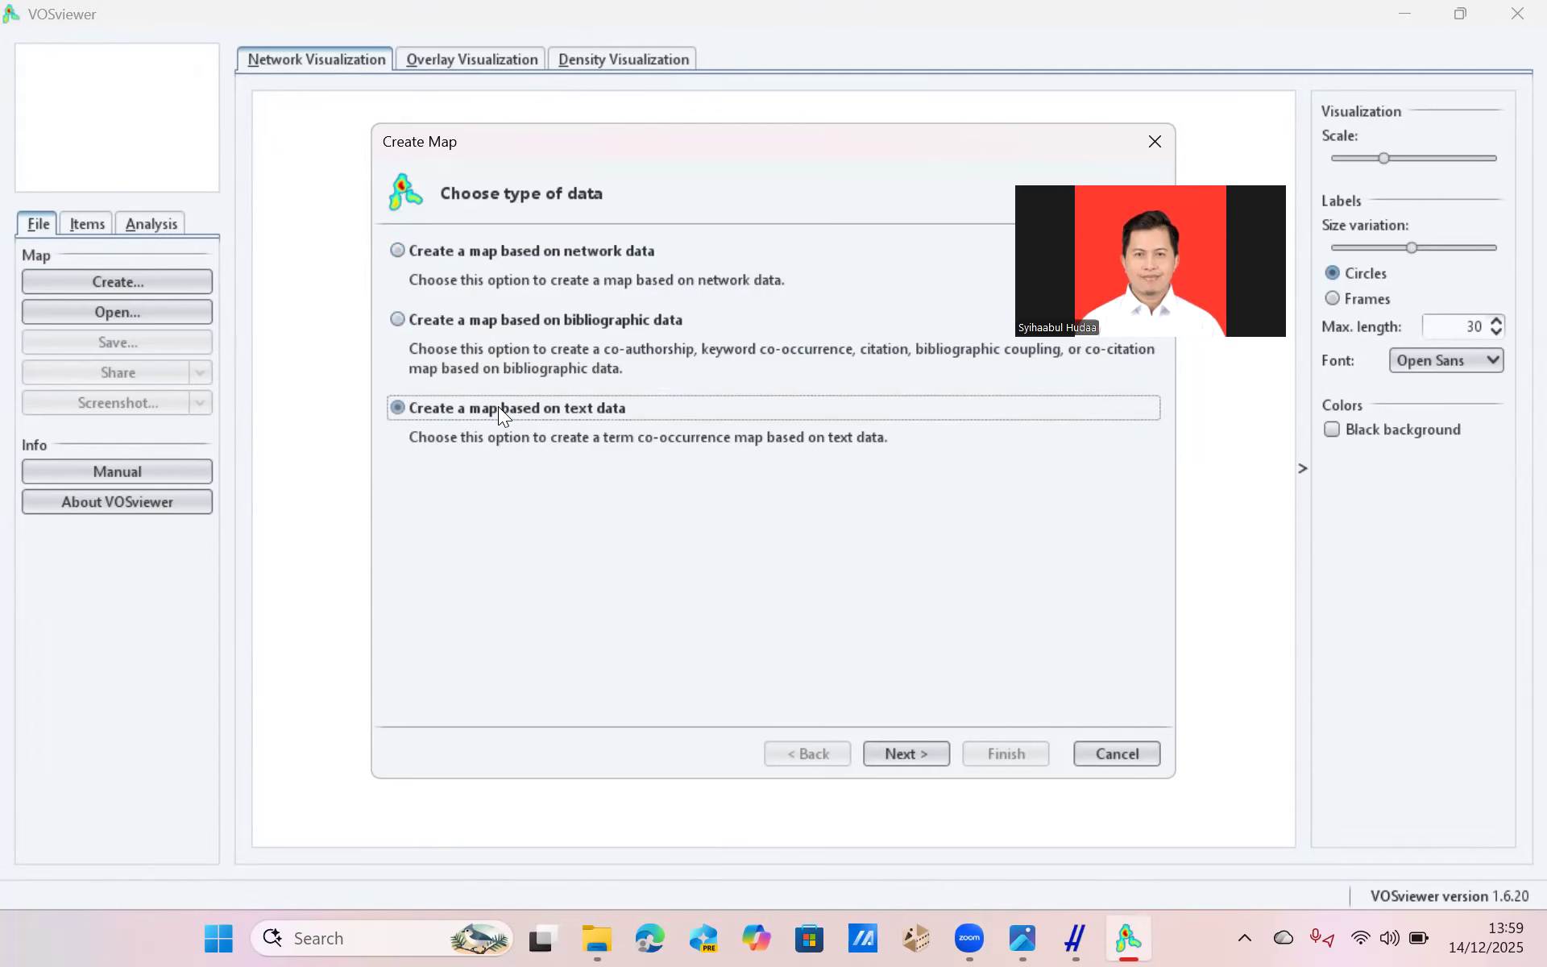
click(891, 755)
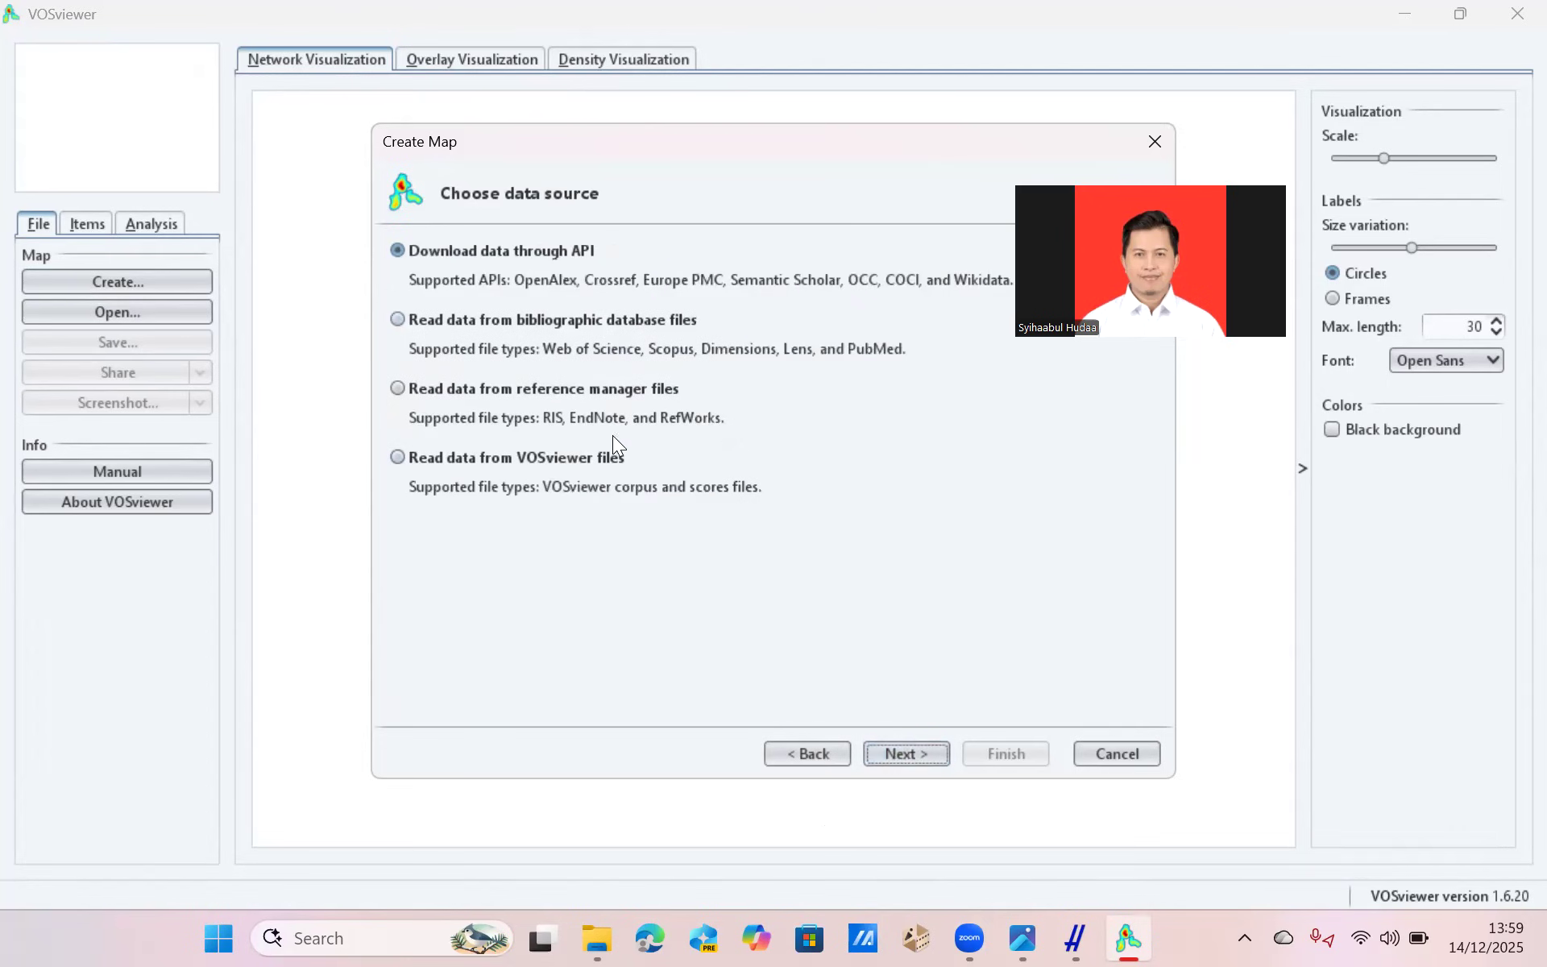
click(403, 392)
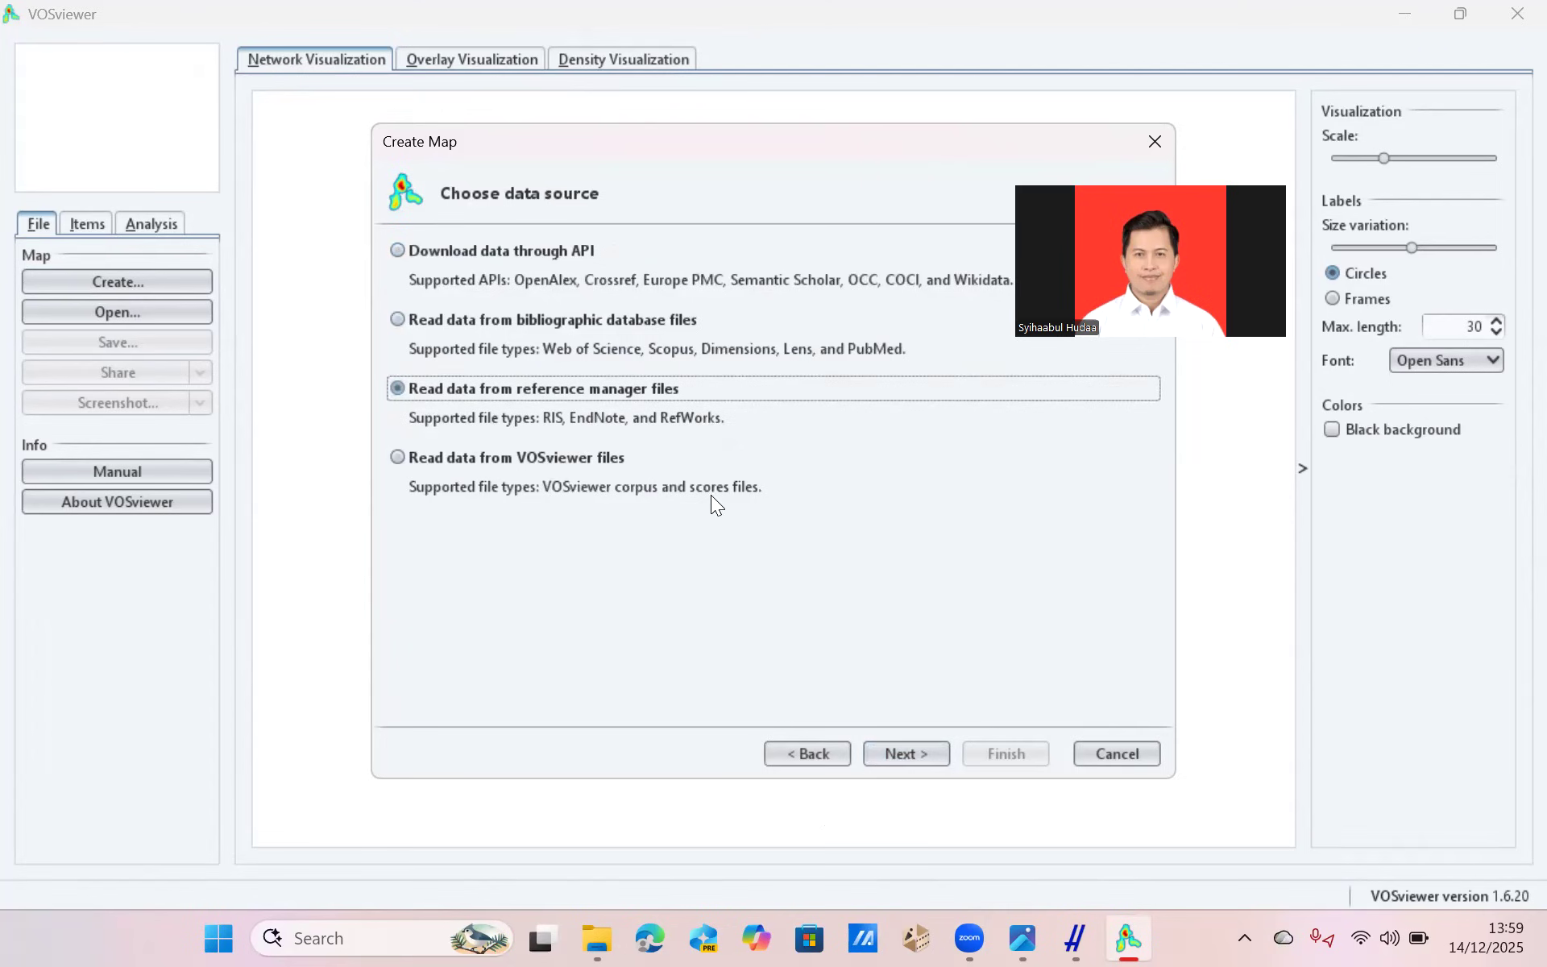
click(902, 756)
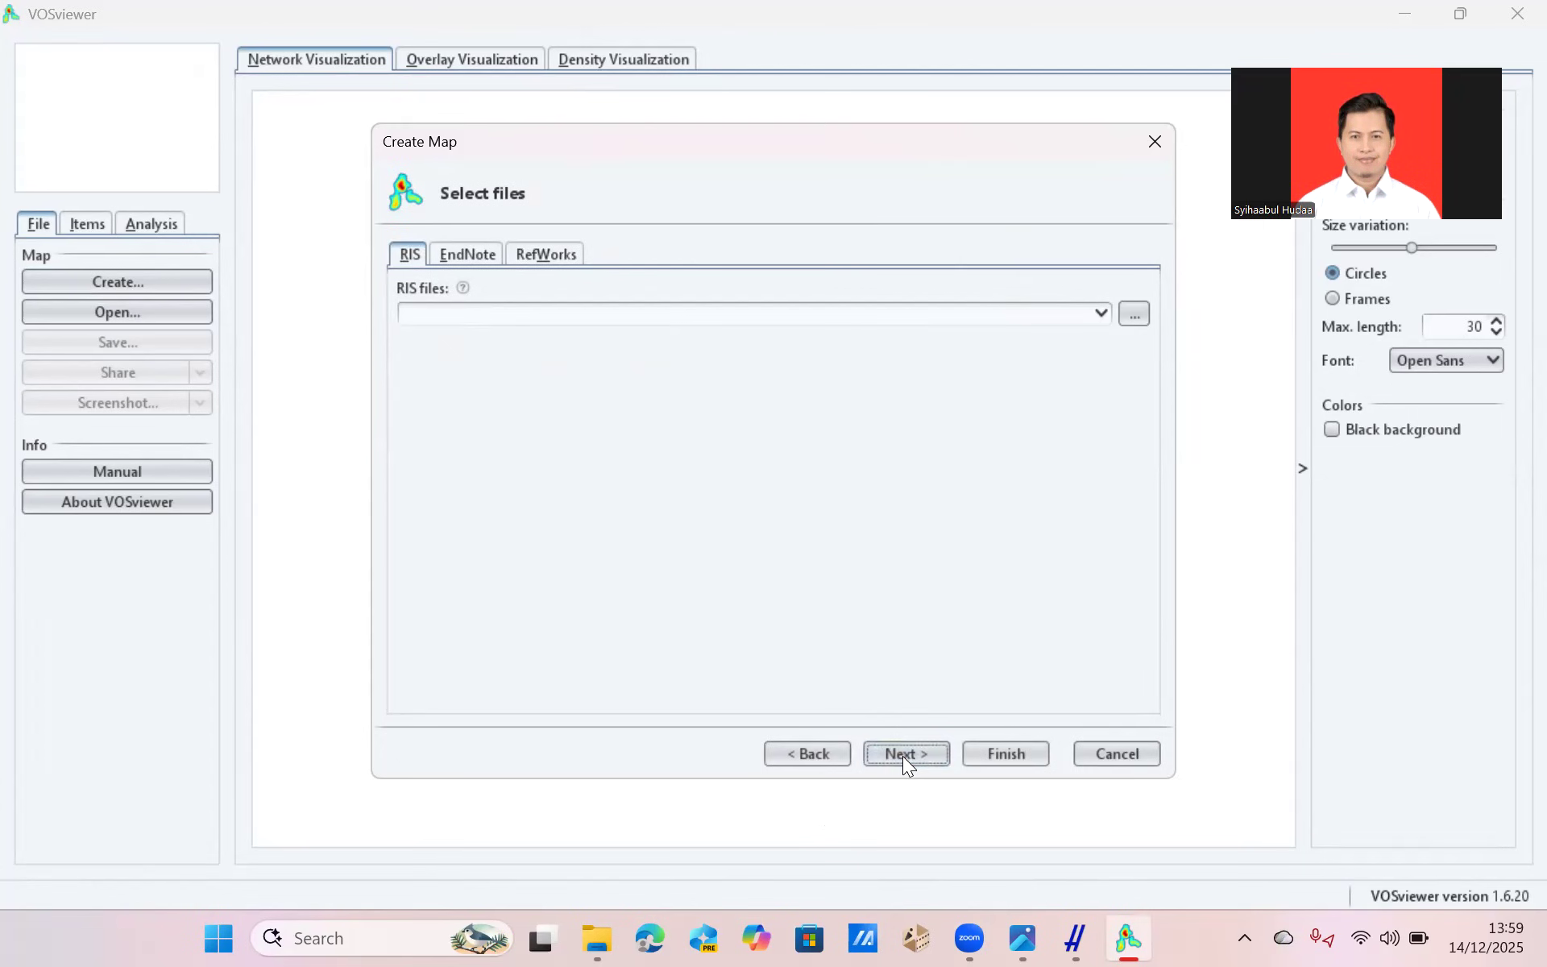
Load Praktik PM 1B.ris from the Downloads folder as the map's RIS file.
click(1133, 314)
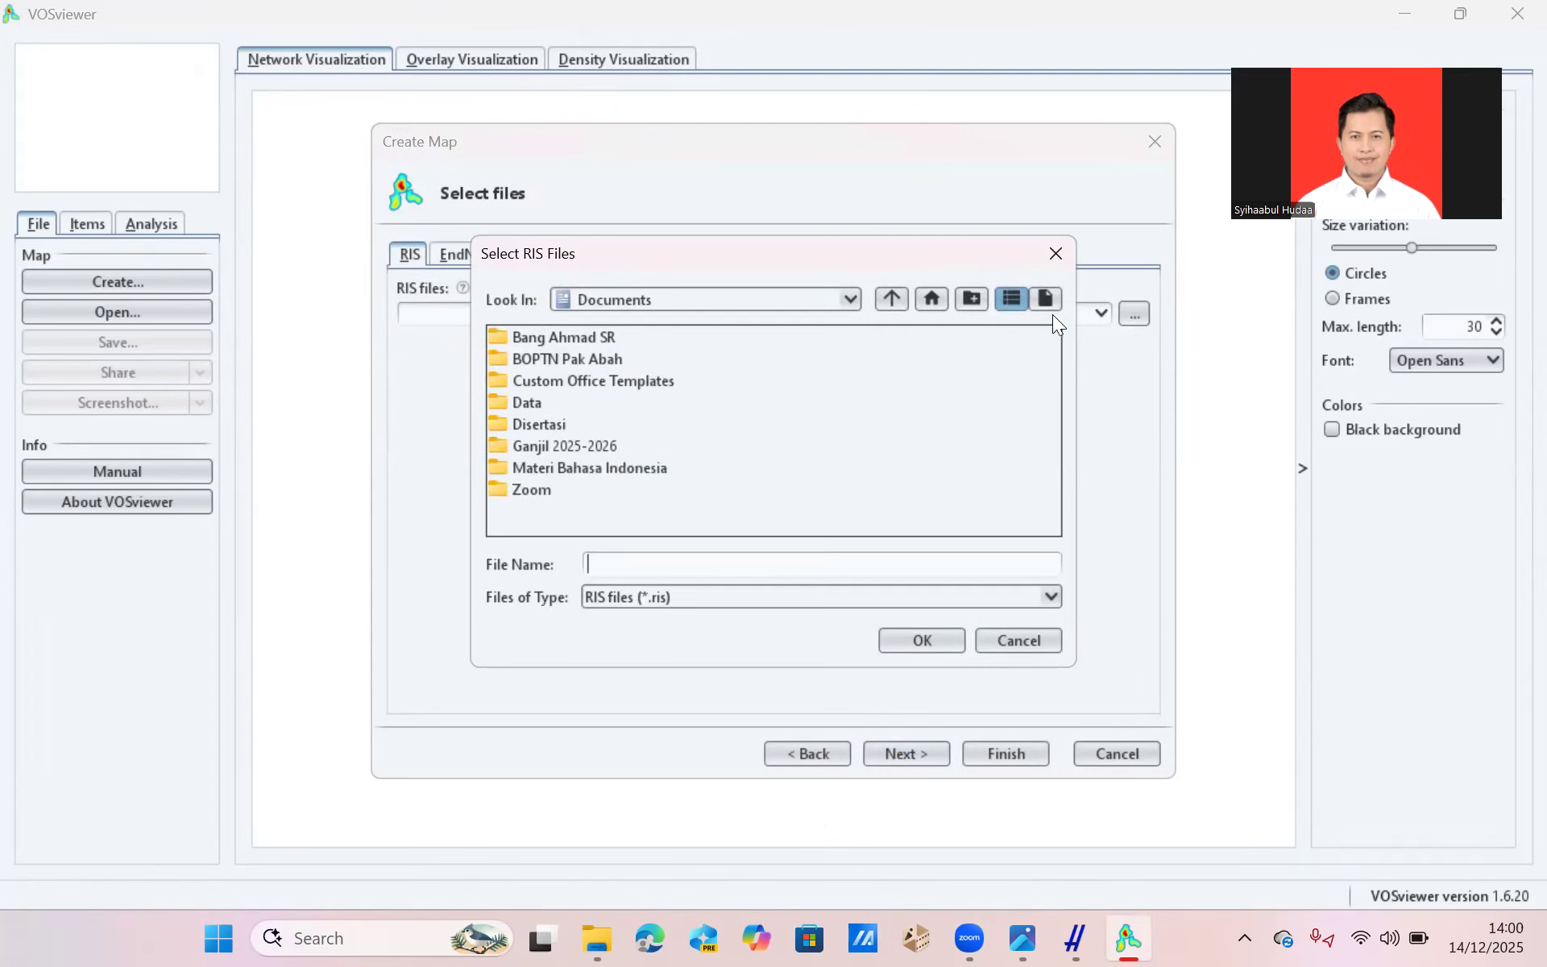
click(844, 296)
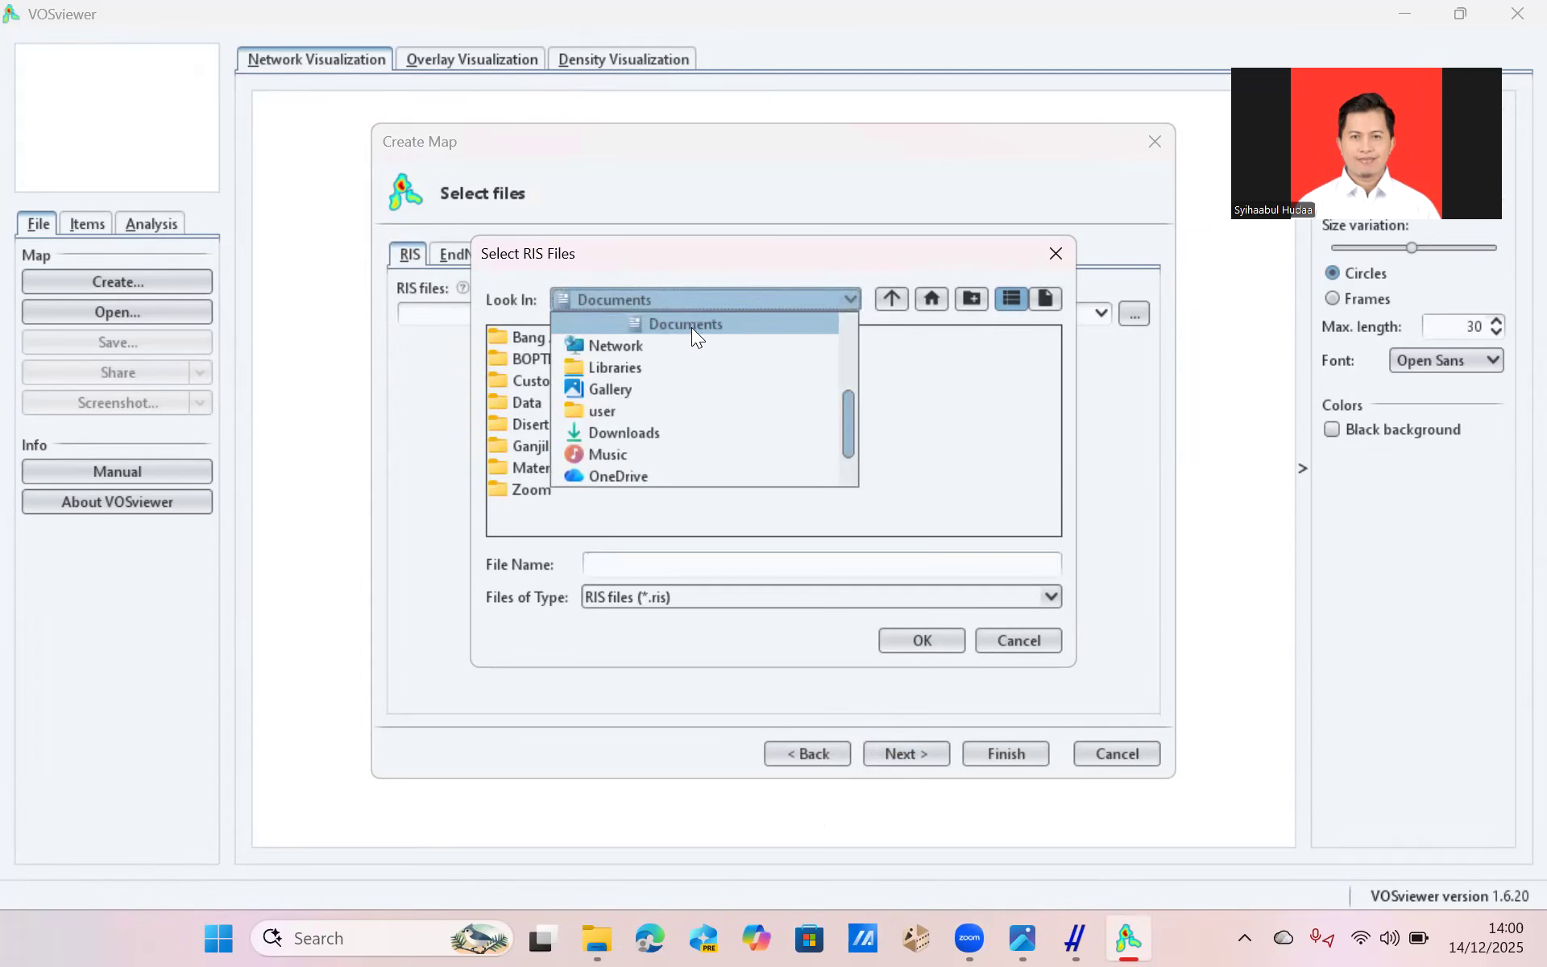
click(616, 434)
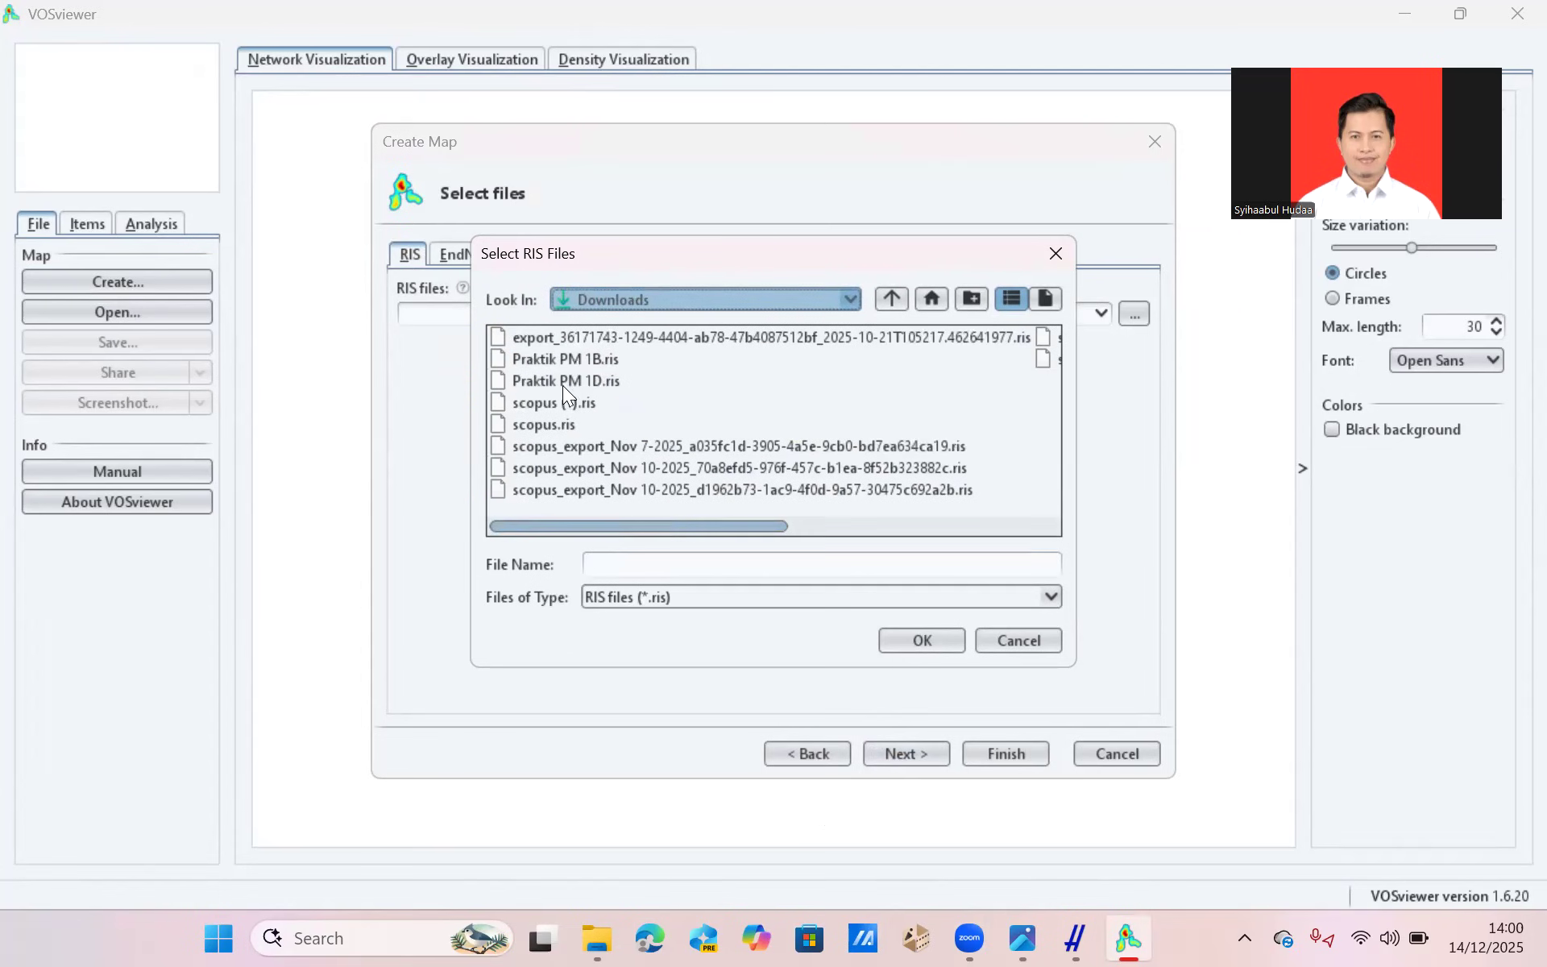
click(569, 359)
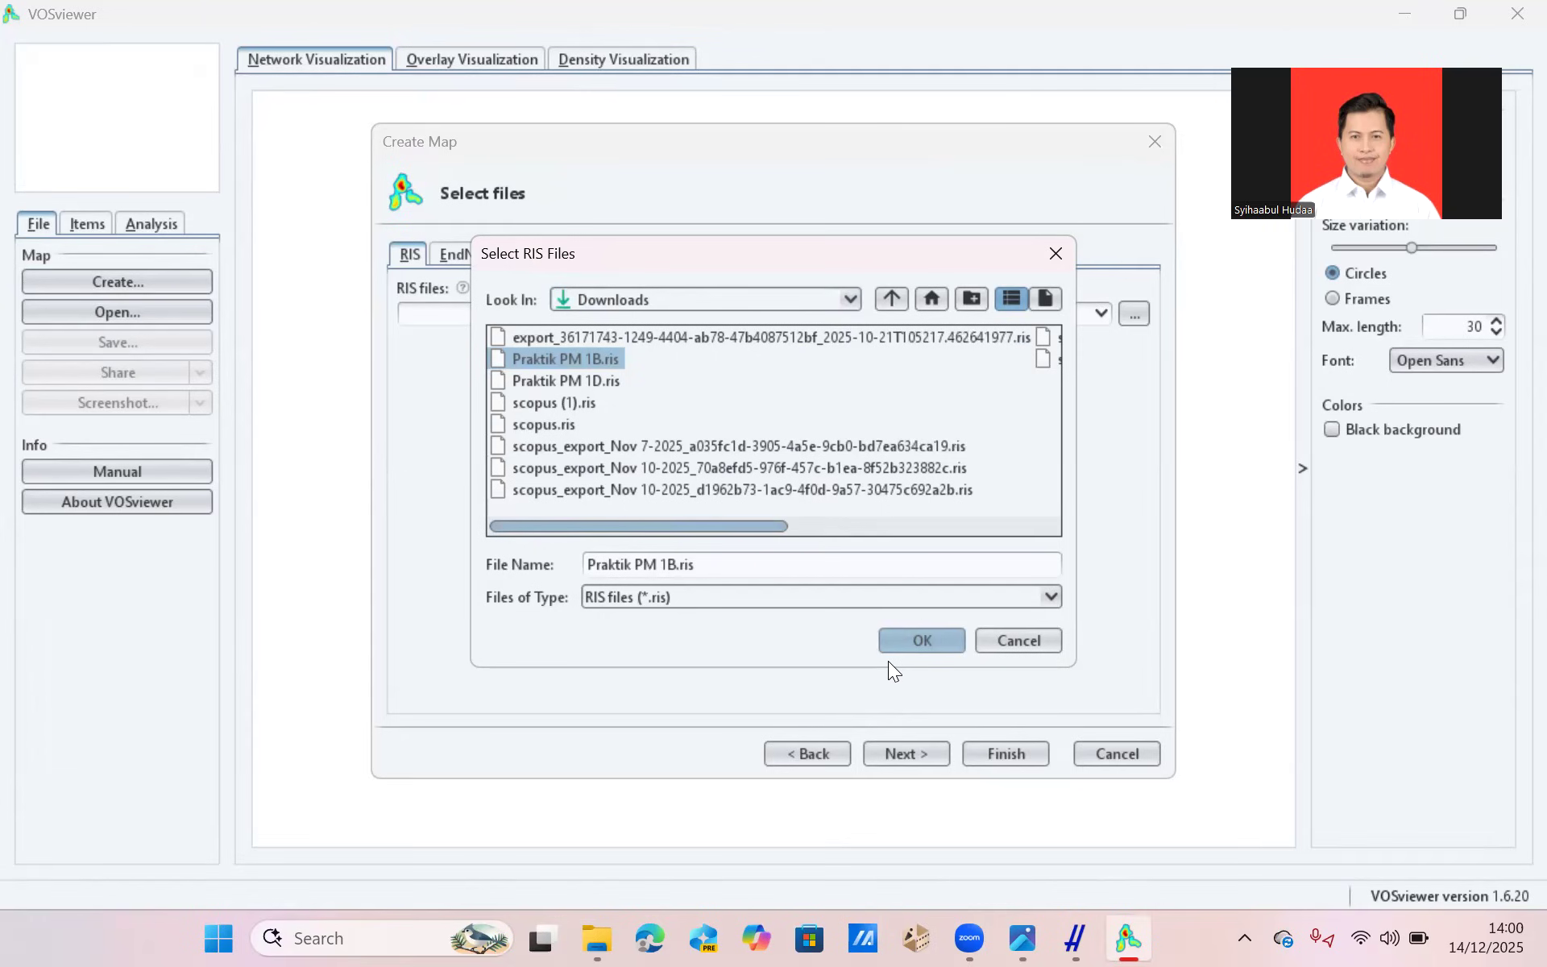
click(935, 637)
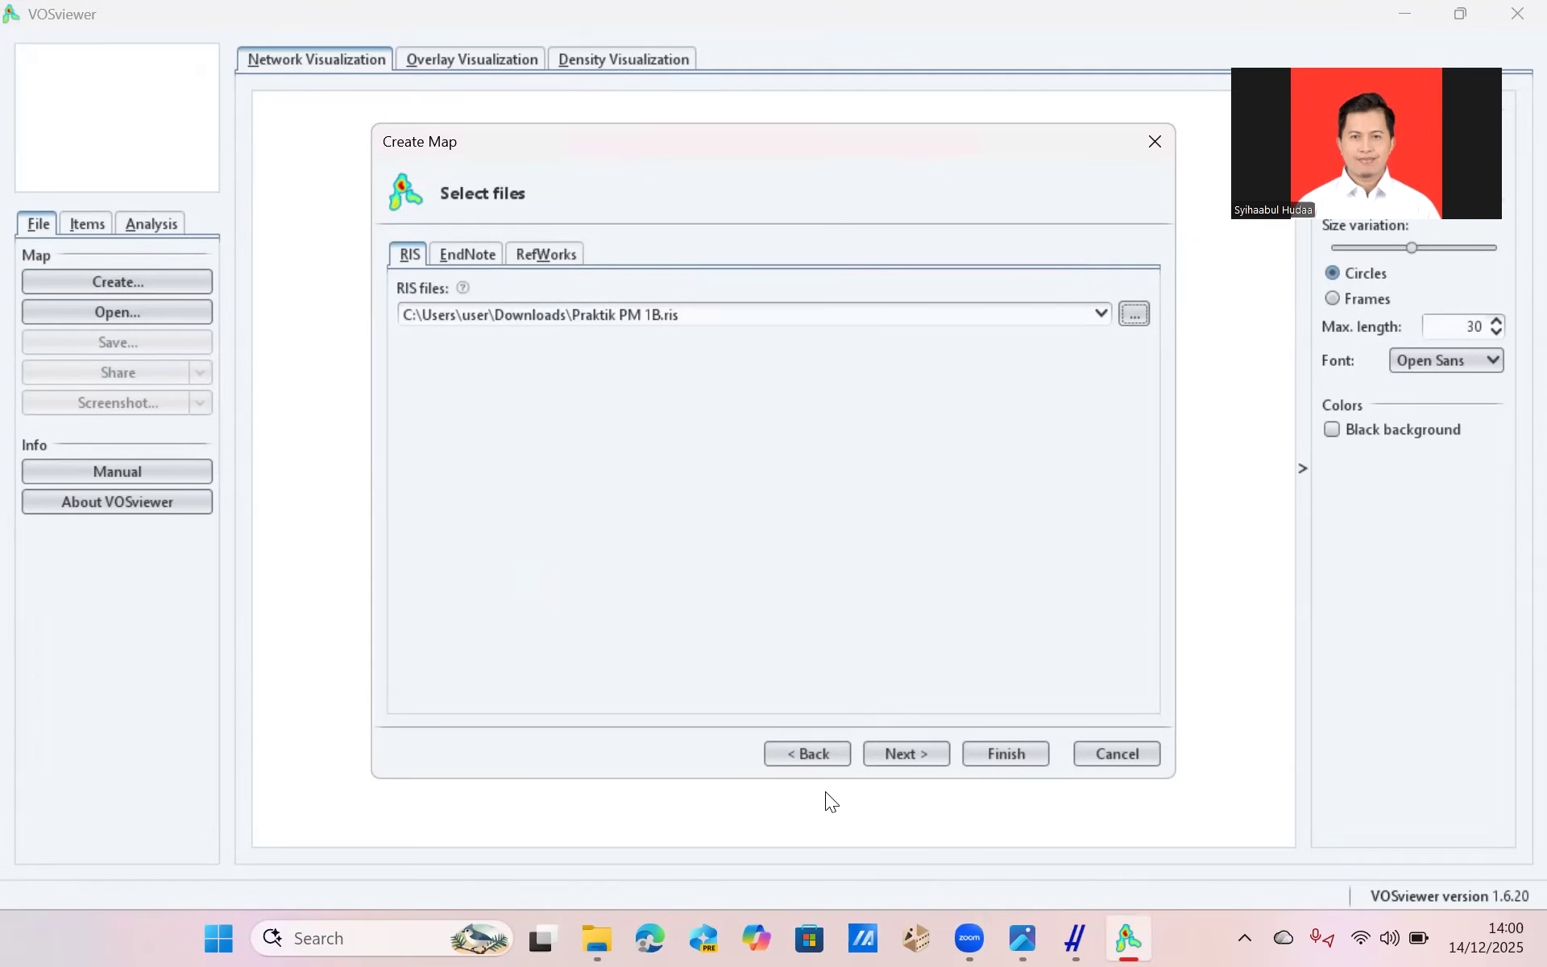
click(897, 753)
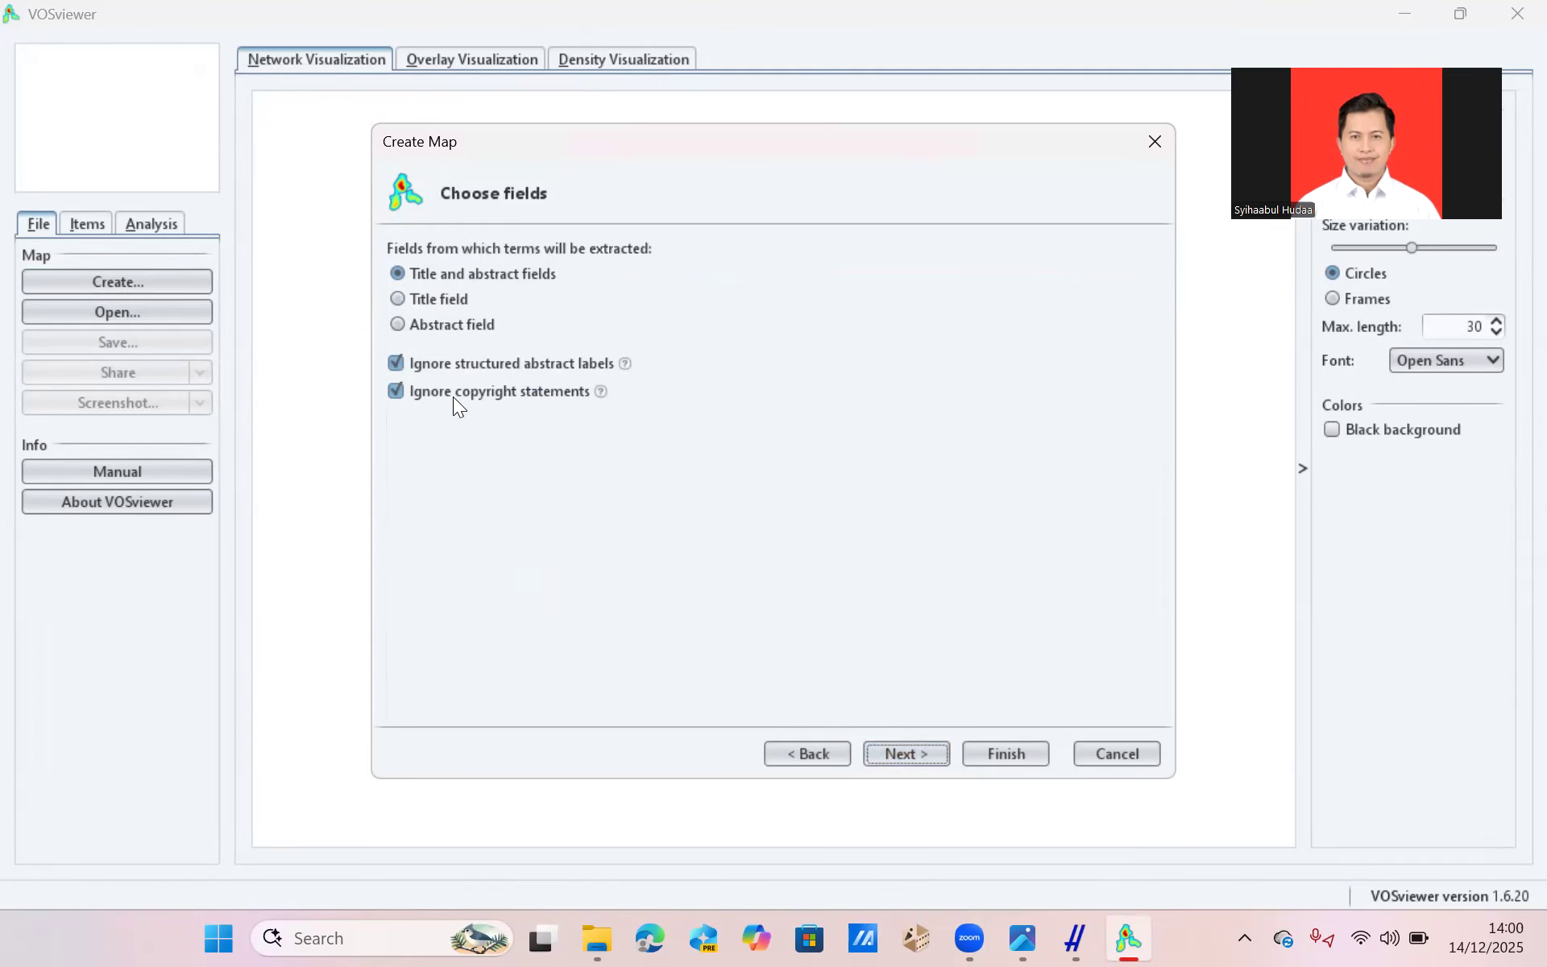
Accept term extraction from title and abstract fields and set the counting method to full counting.
click(886, 754)
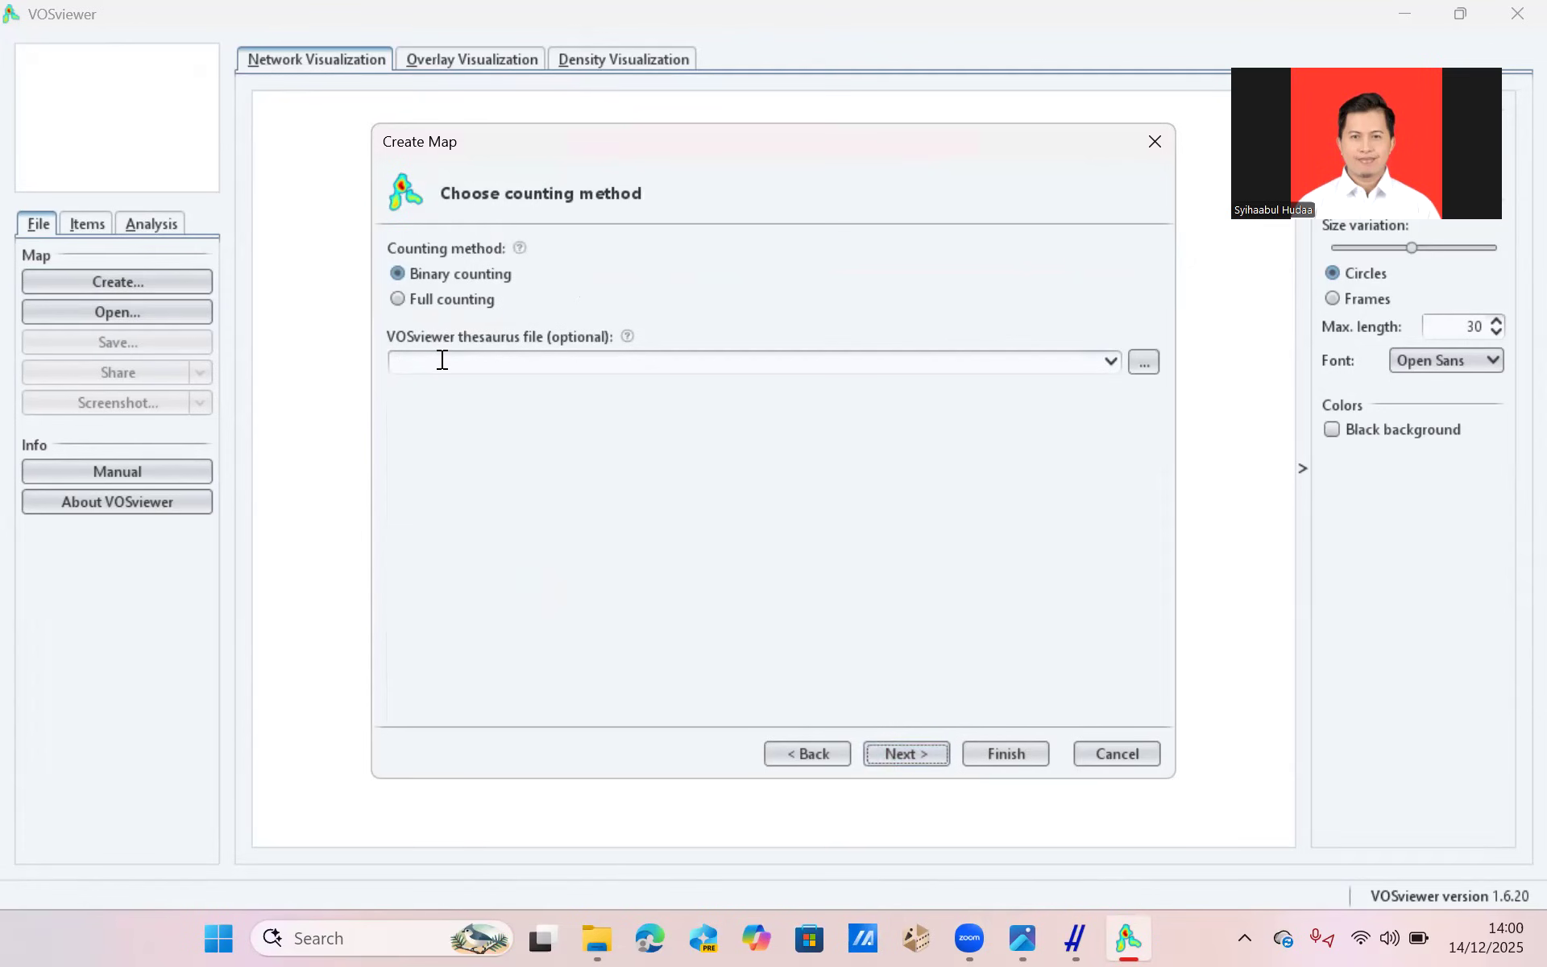
click(397, 298)
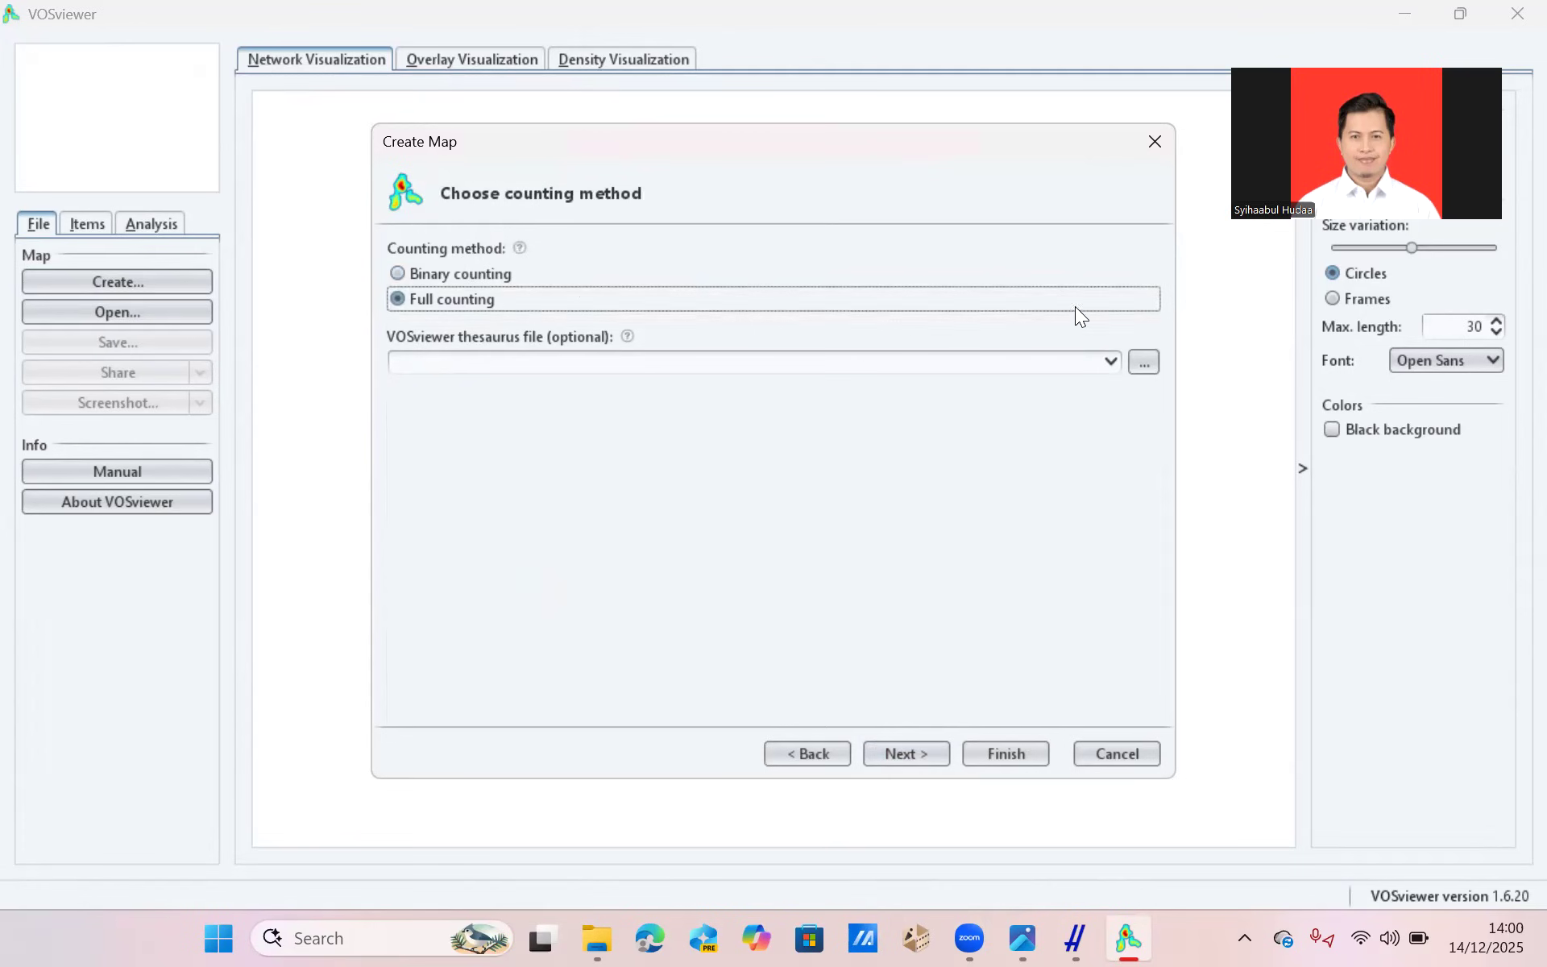
click(893, 759)
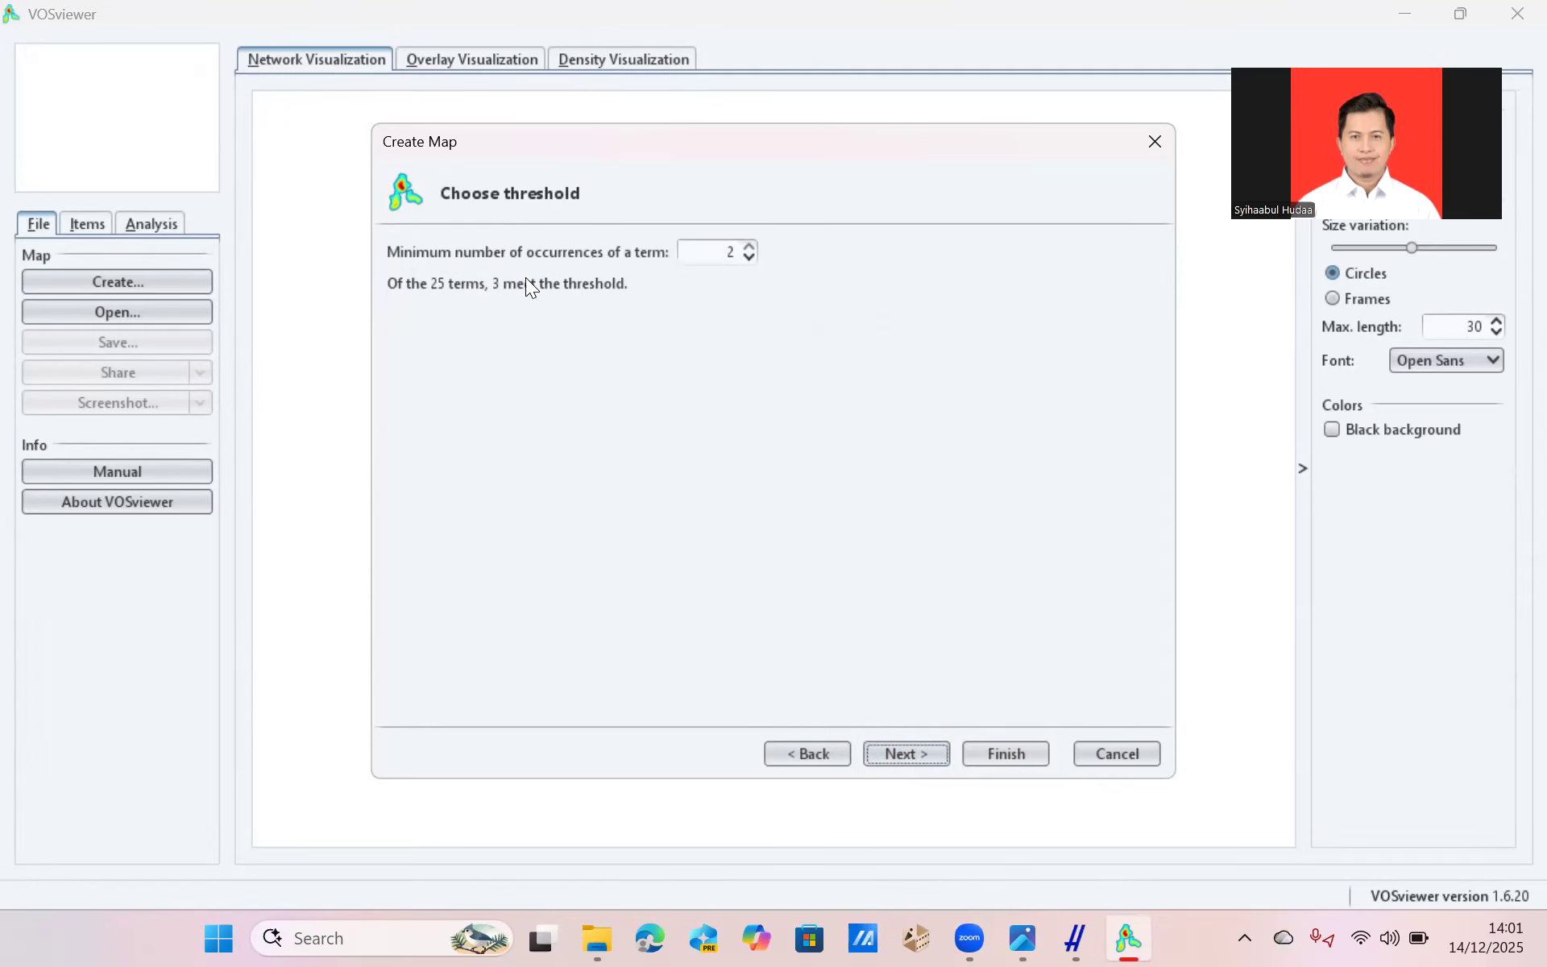
Lower the minimum number of occurrences of a term to 1 and set the number of terms to 25.
click(747, 255)
click(917, 759)
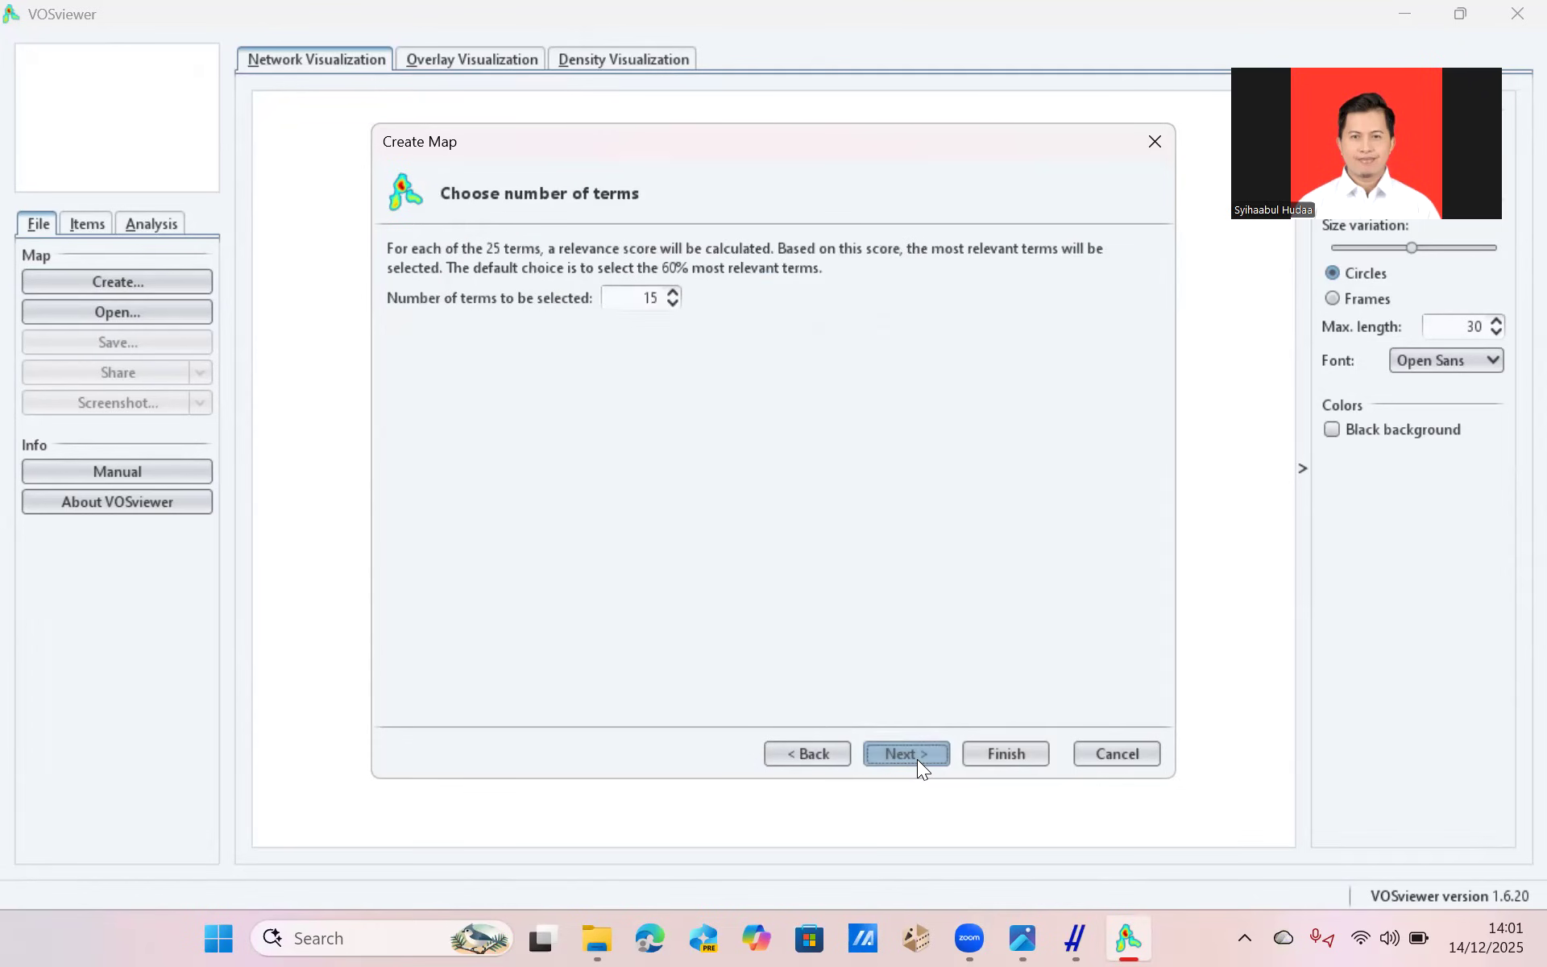
double_click(655, 295)
text(25)
click(903, 754)
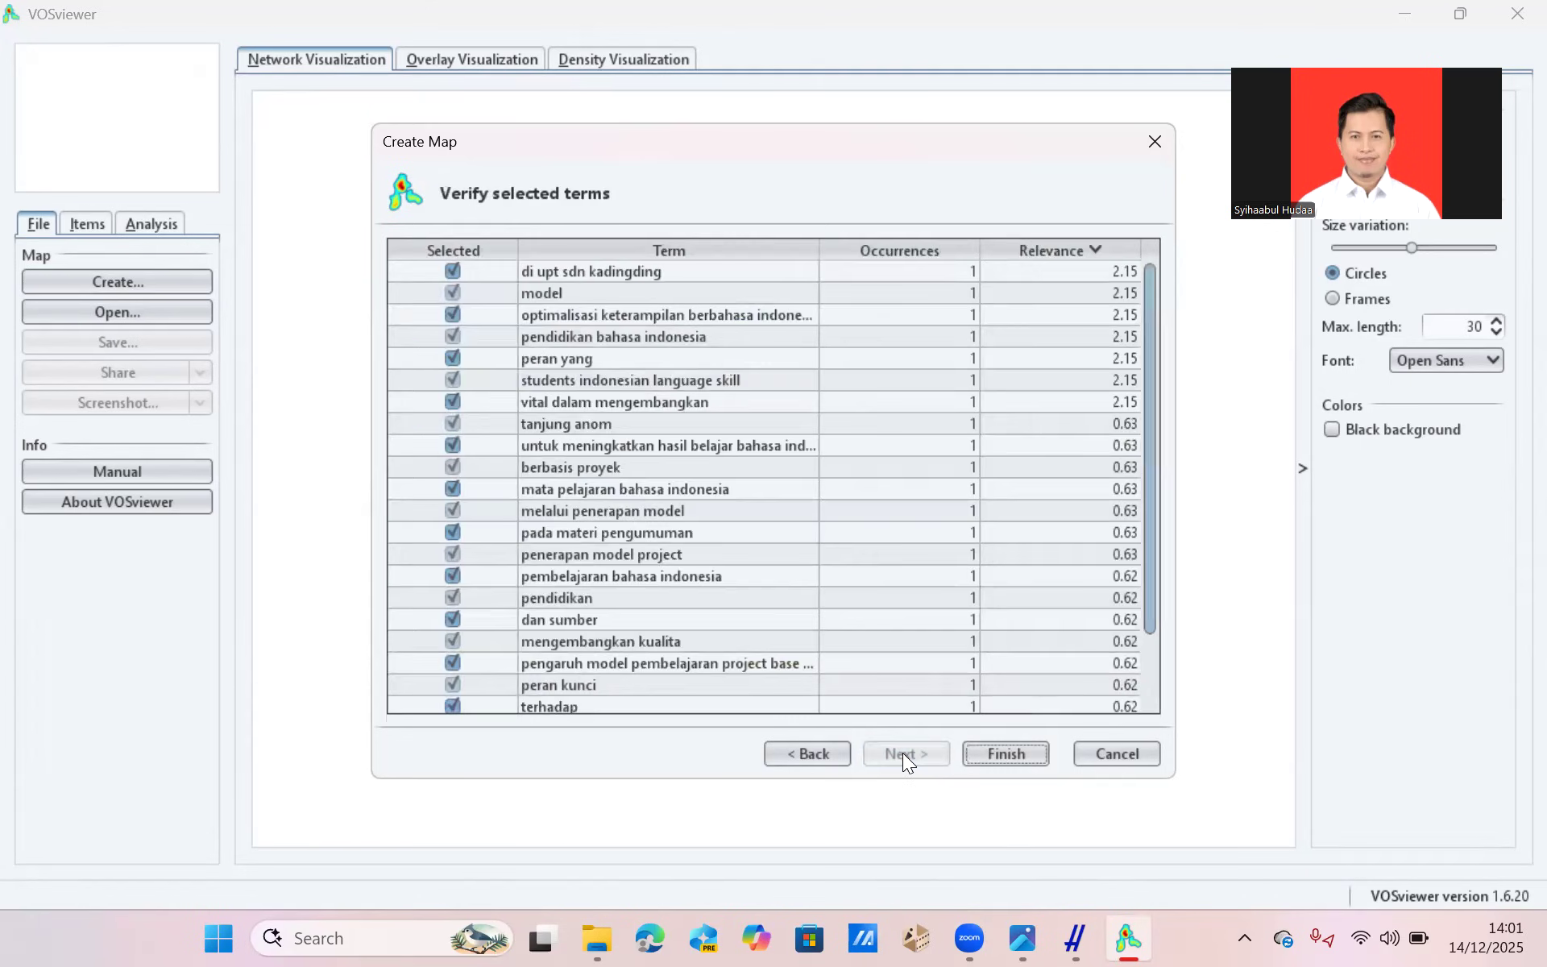
Review the whole list of selected terms with their occurrences and relevance scores.
click(943, 552)
scroll(943, 552, down, 2)
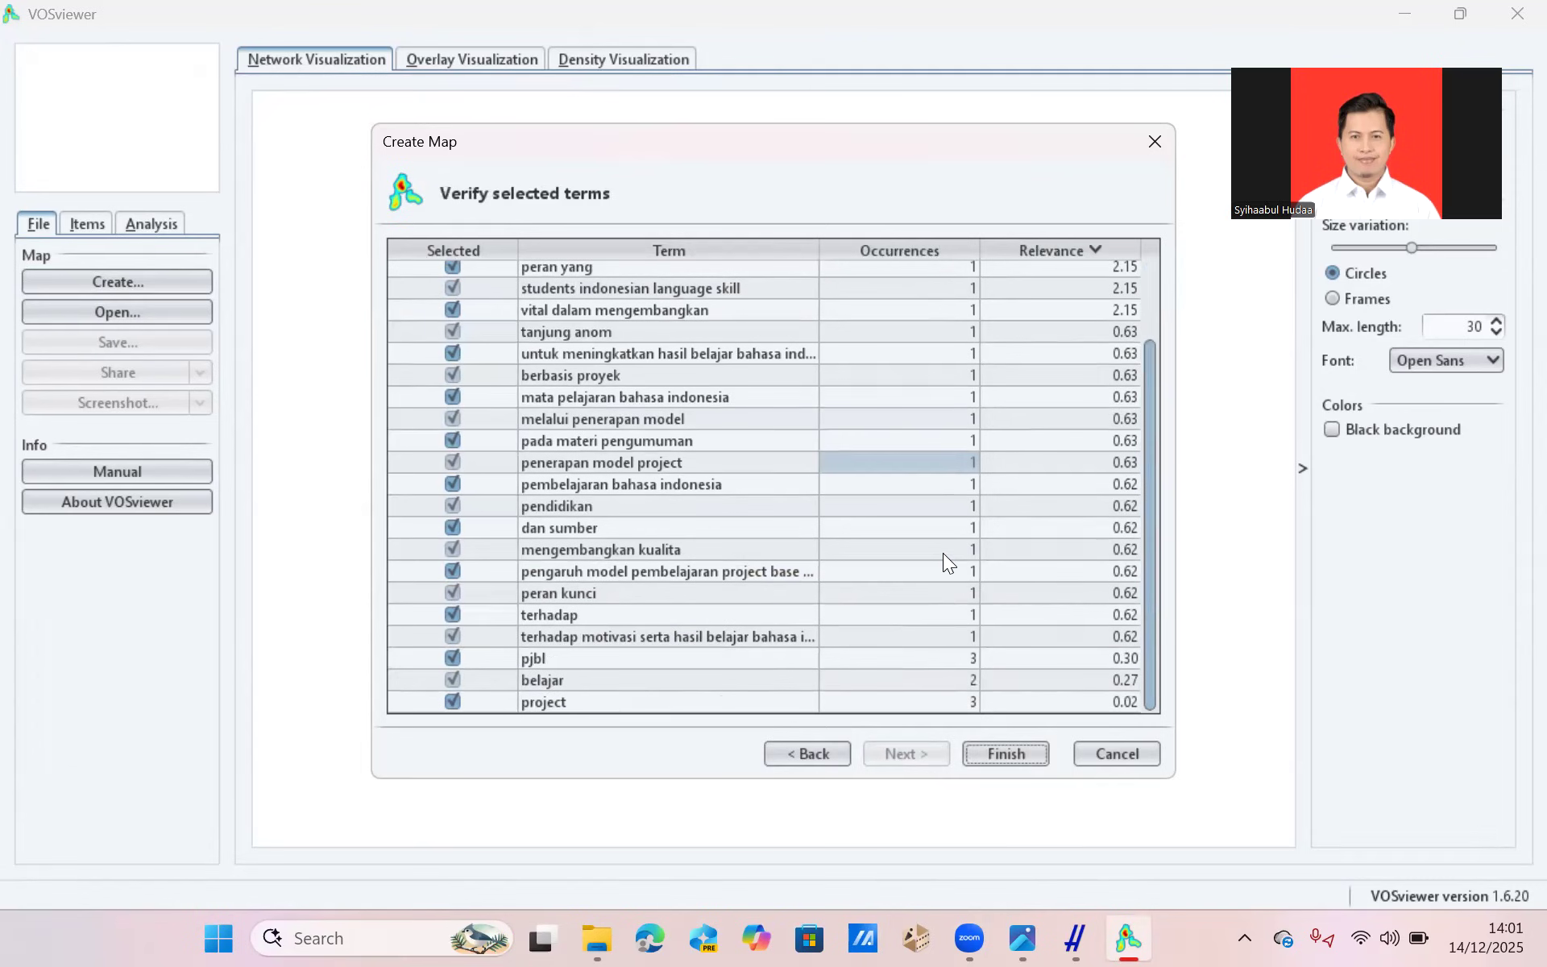
scroll(637, 498, up, 2)
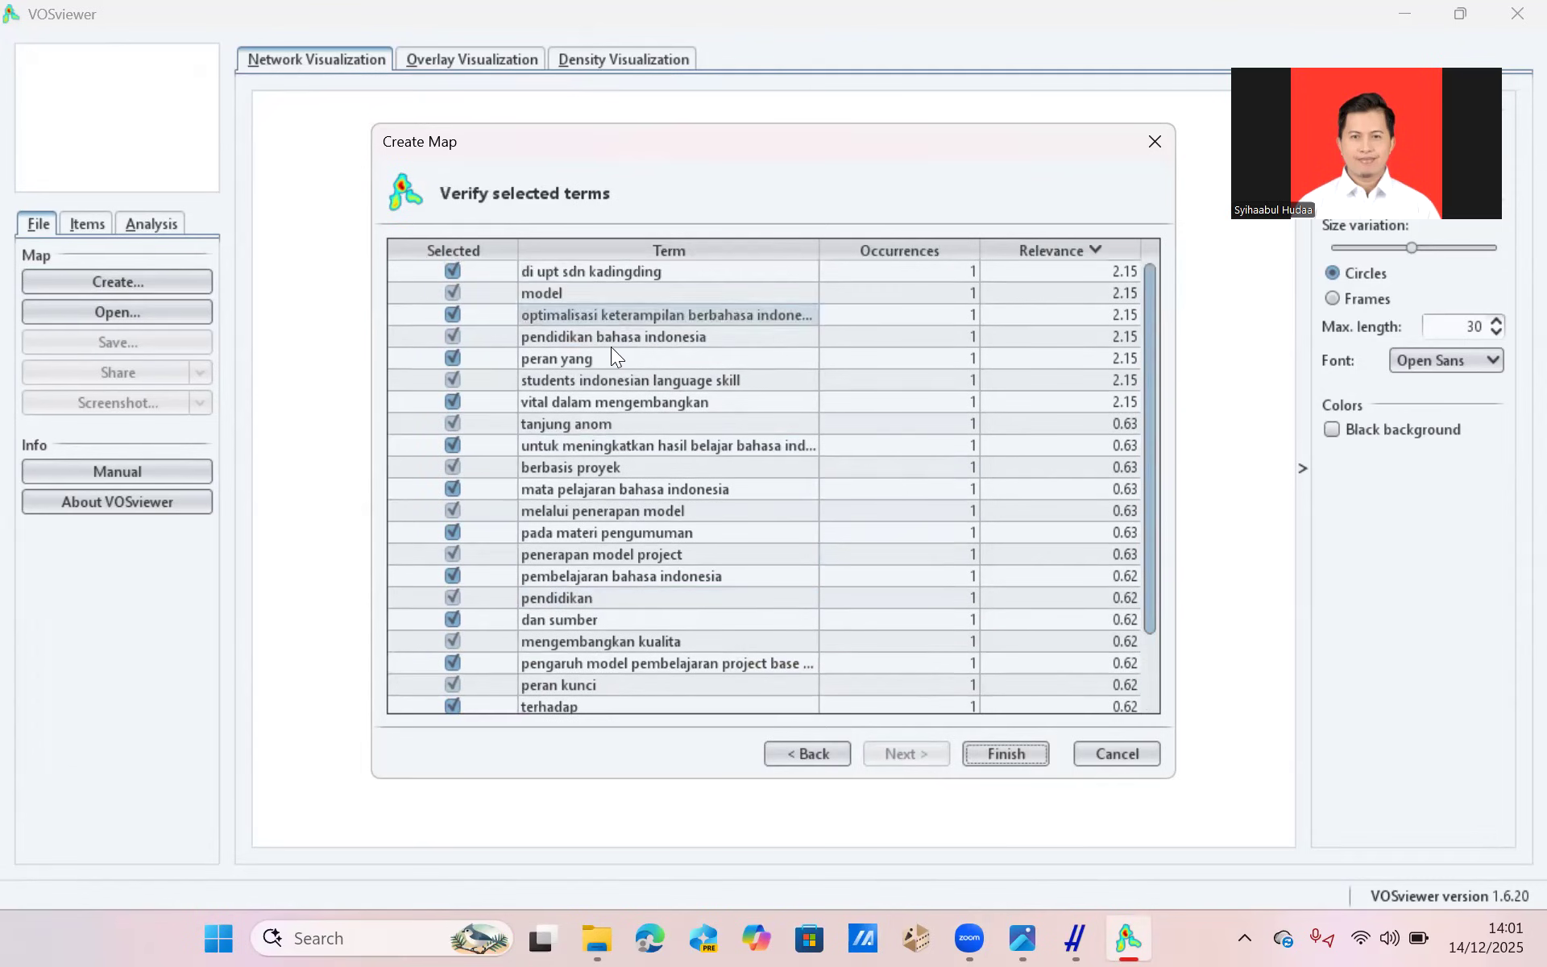
Exclude the terms terhadap, peran yang, vital dalam mengembangkan and mengembangkan kualita from the selection and generate the map.
click(998, 504)
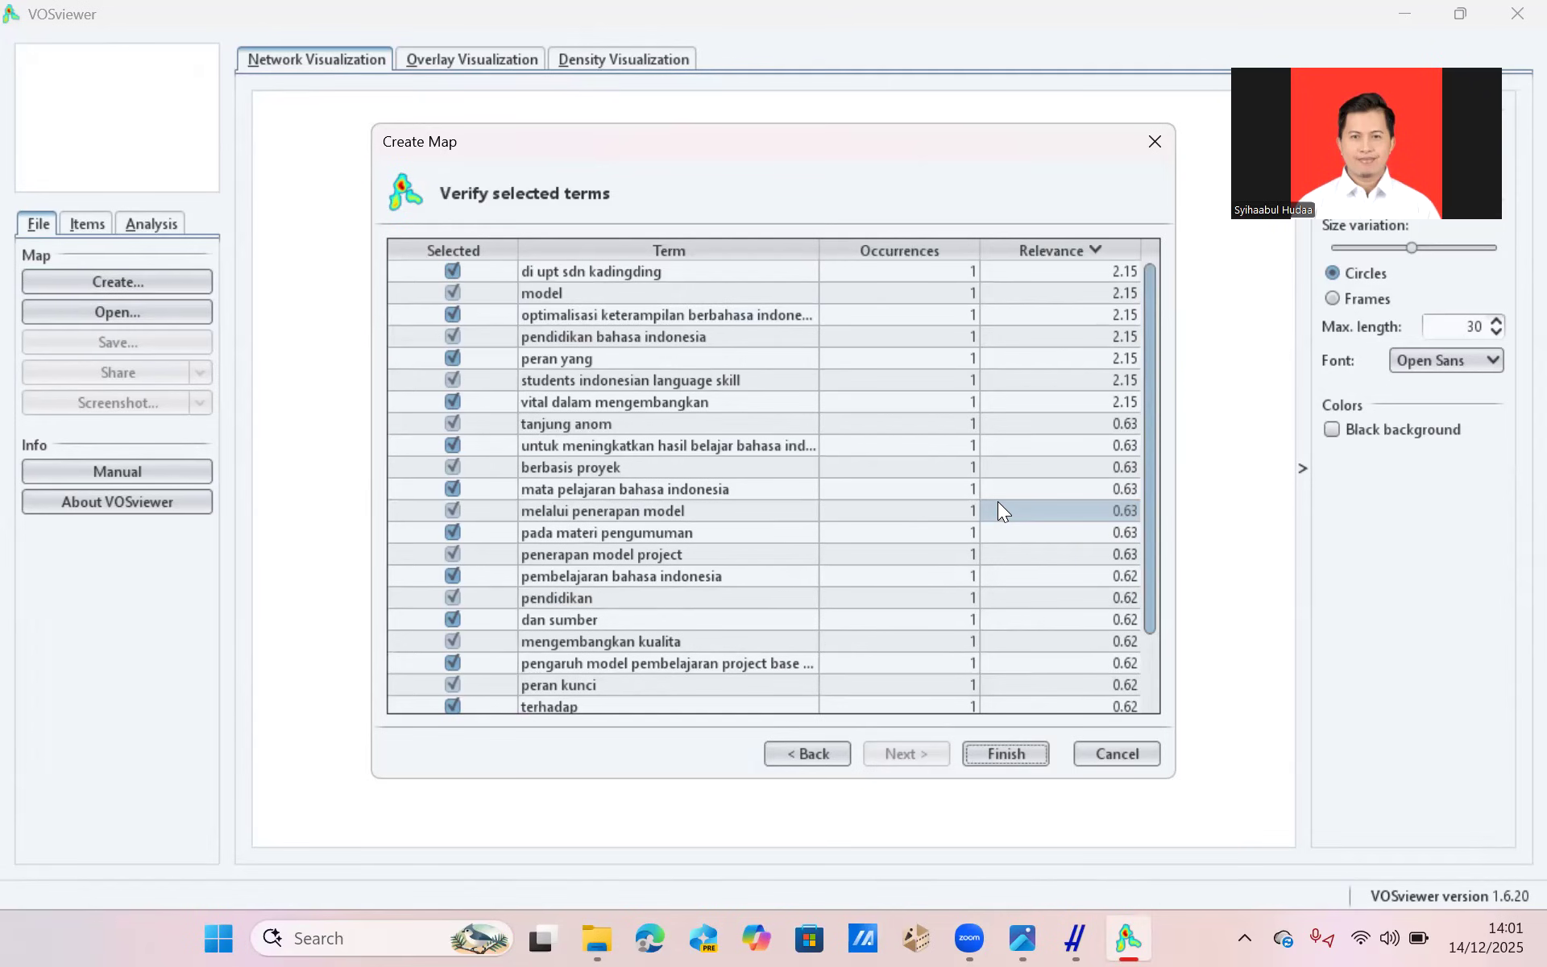
click(672, 421)
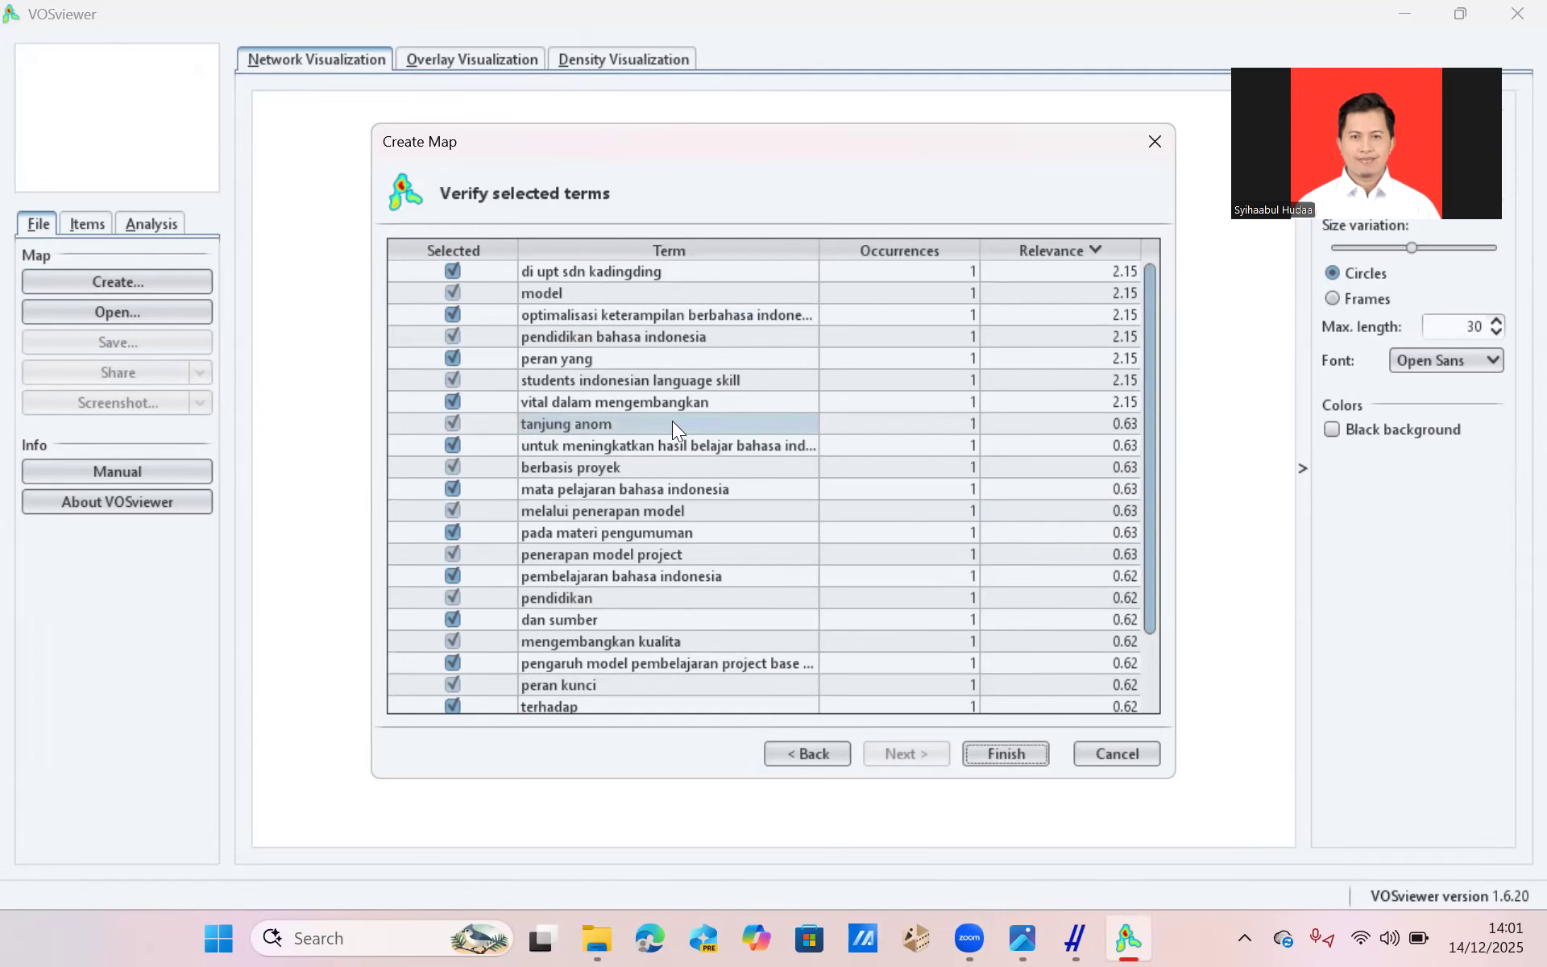
scroll(672, 421, down, 2)
click(445, 613)
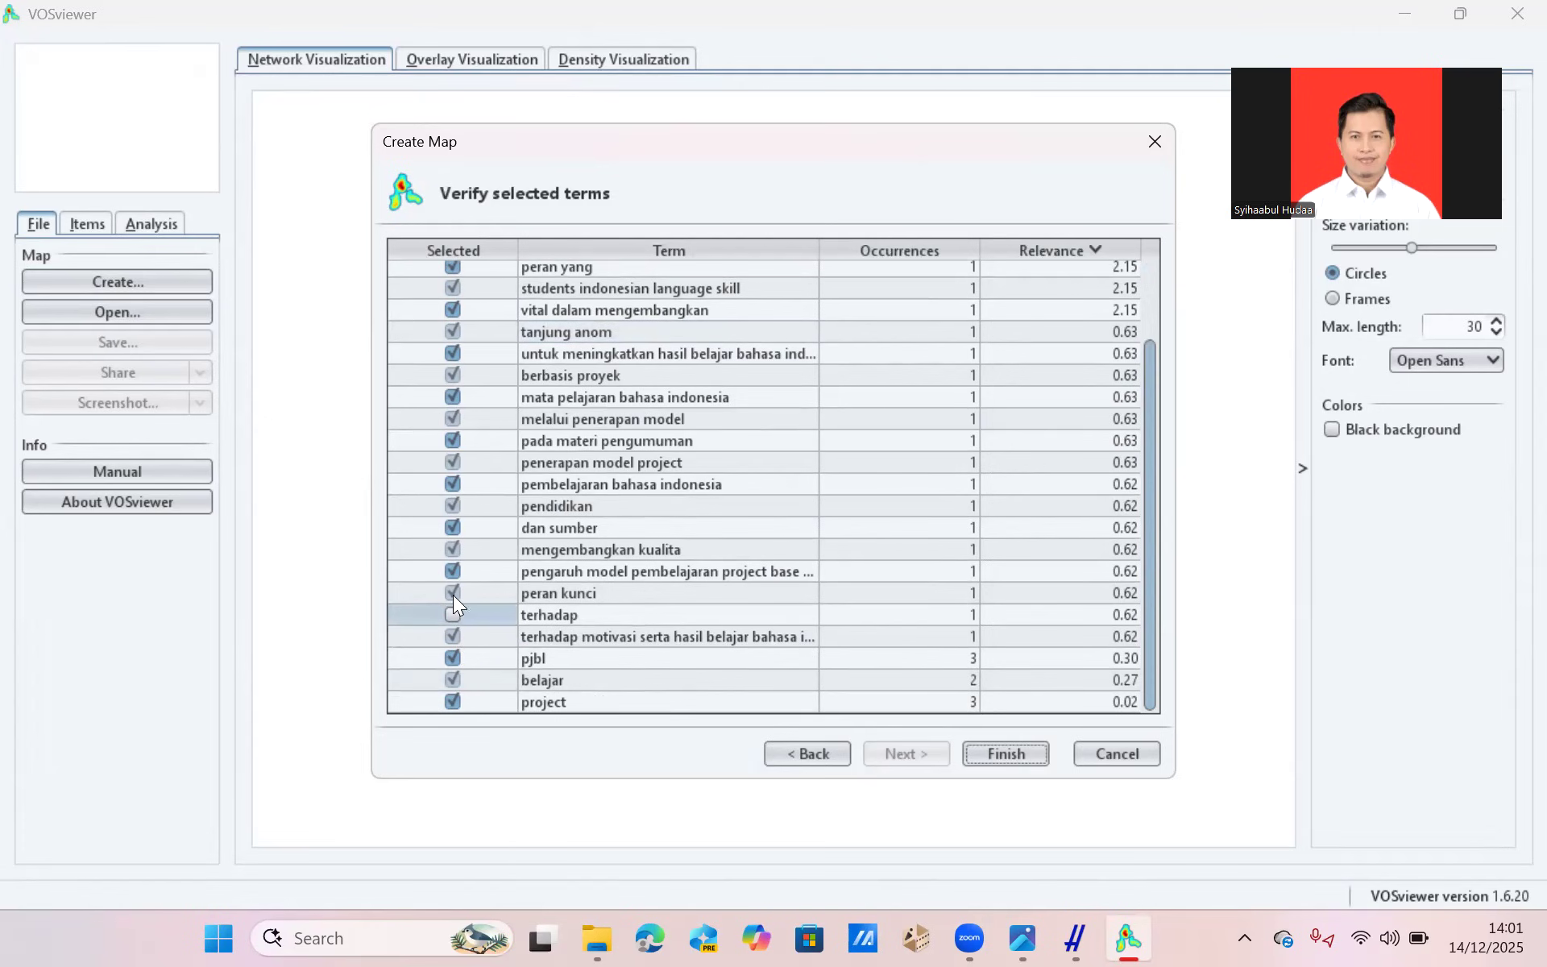
click(601, 550)
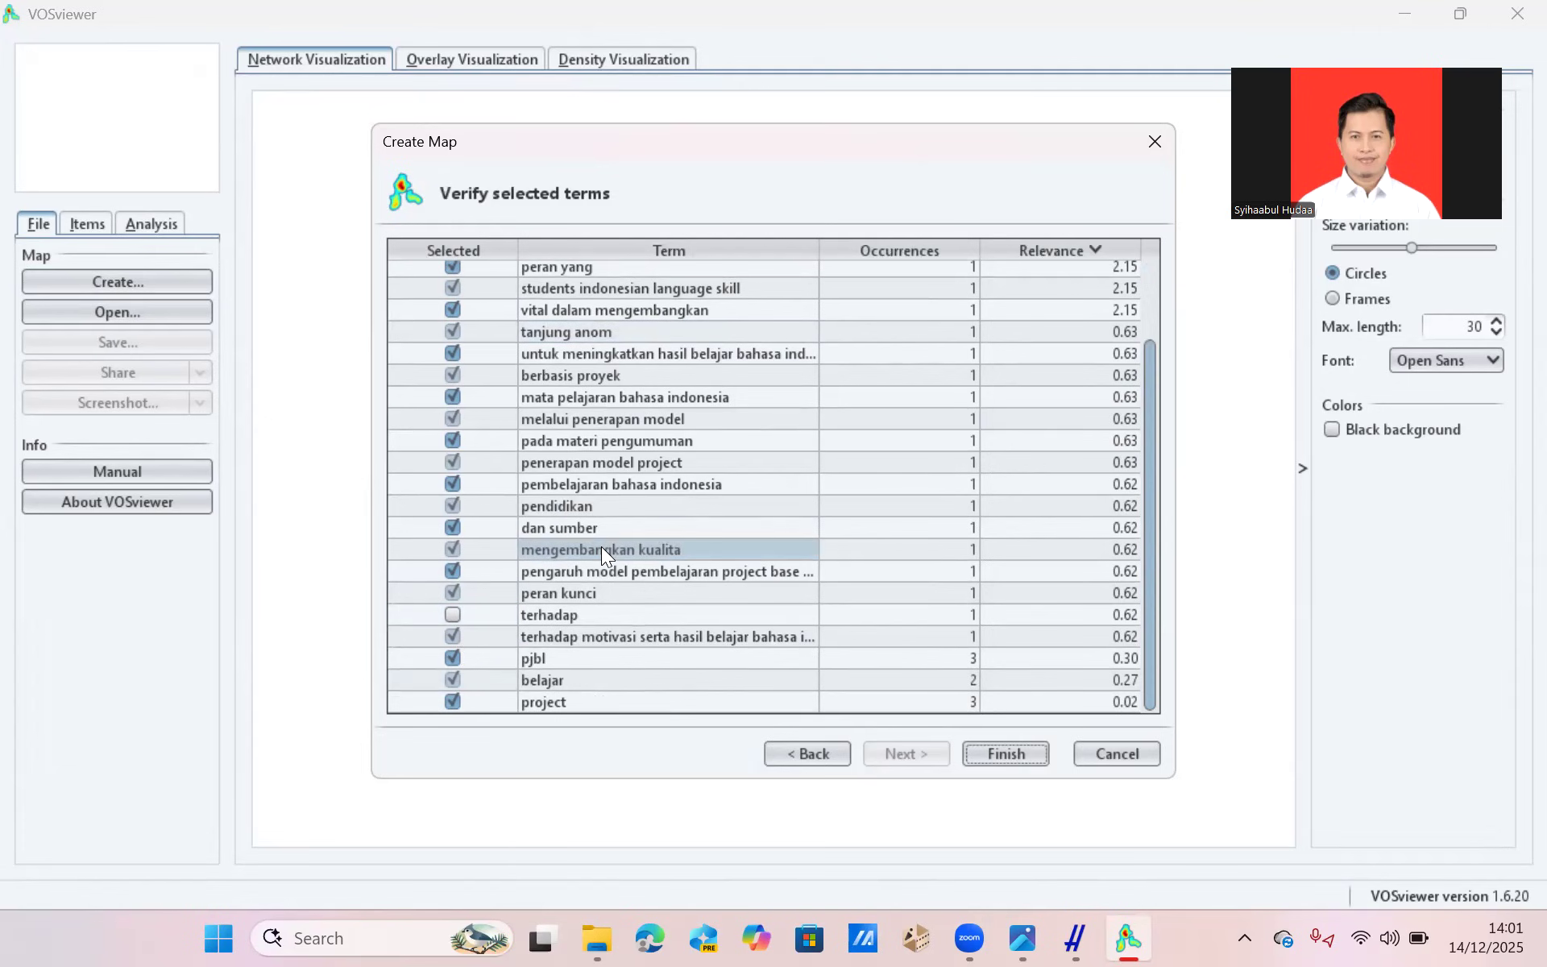
click(494, 500)
scroll(495, 496, up, 2)
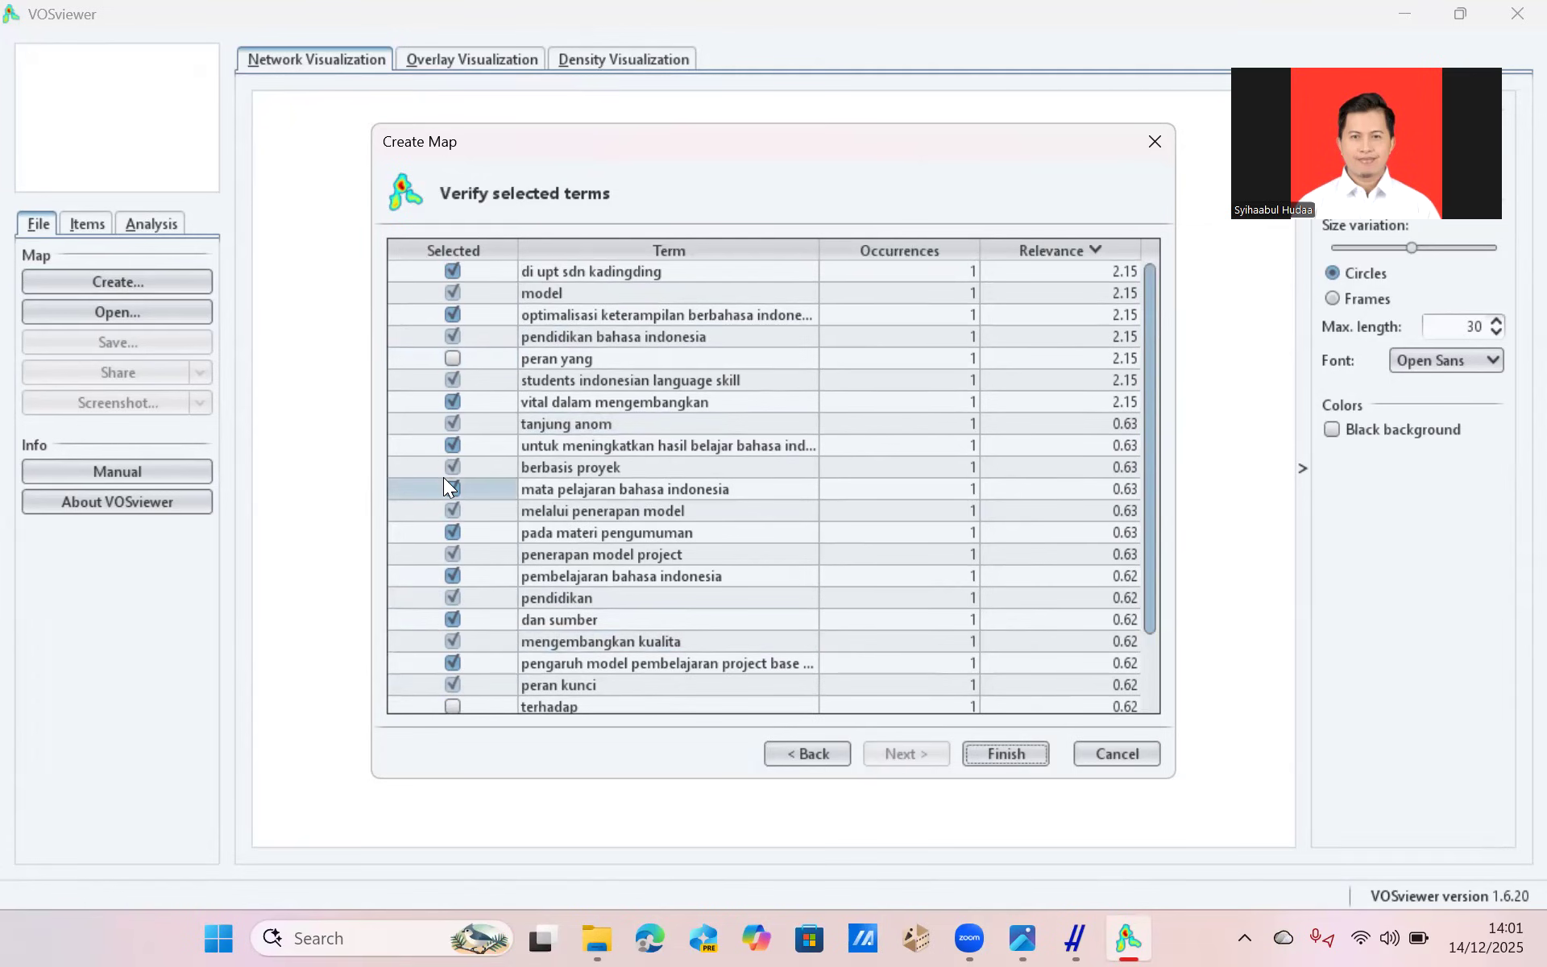
scroll(640, 564, down, 1)
scroll(640, 564, down, 1)
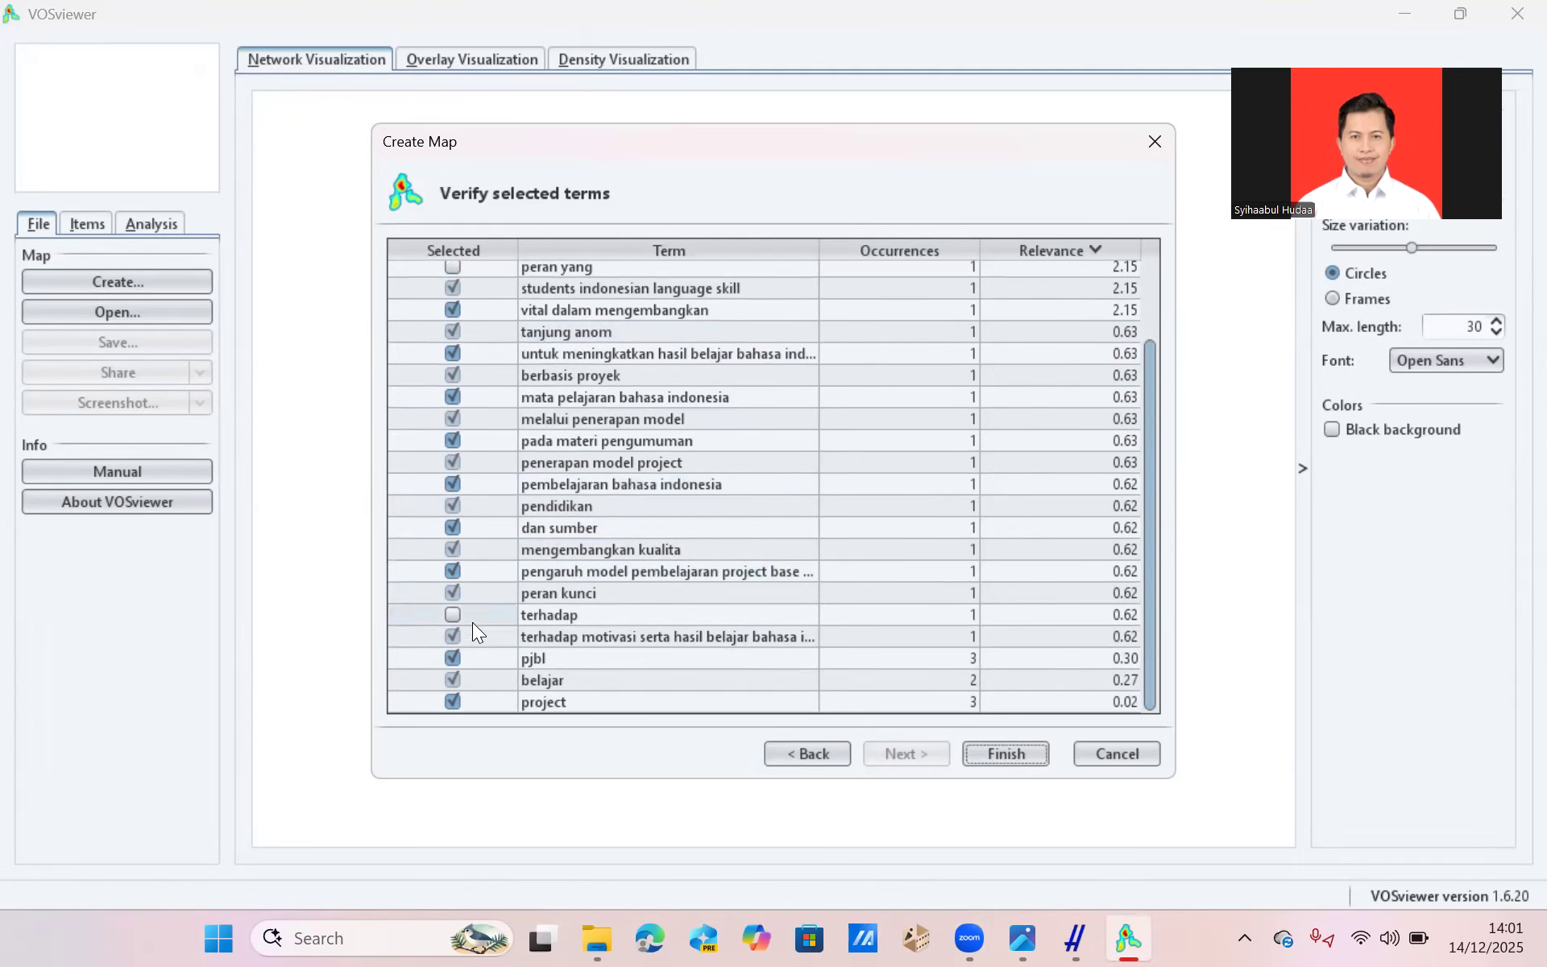
click(452, 548)
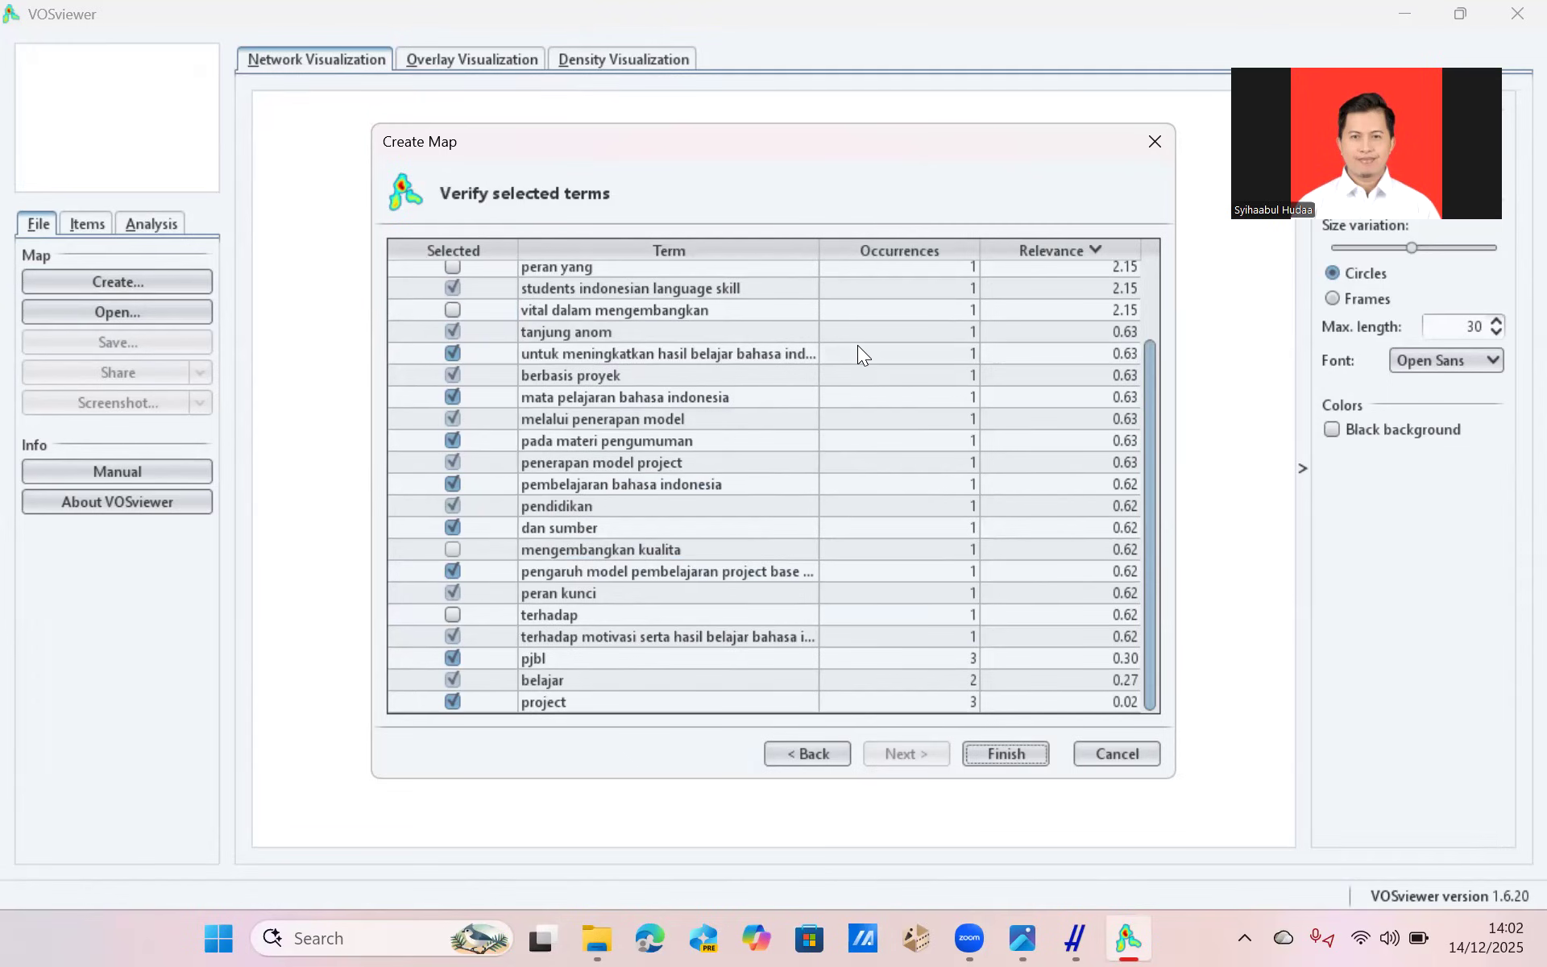
click(1012, 756)
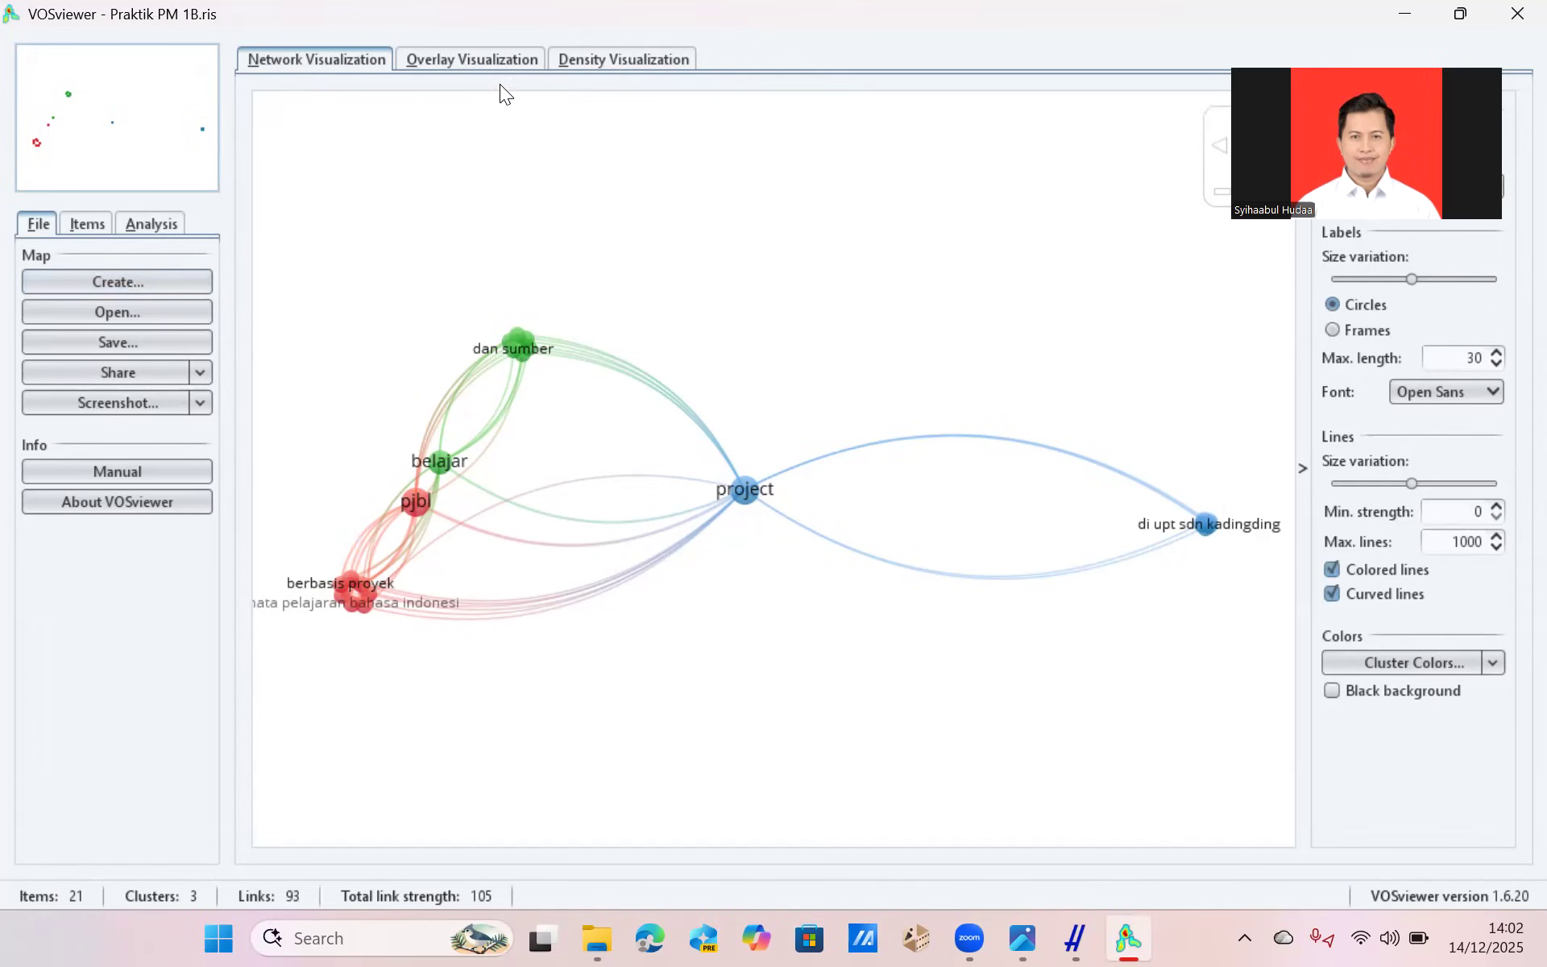
Switch the map to the overlay visualization and examine the term cluster around pembelajaran bahasa indonesia and its links.
click(493, 58)
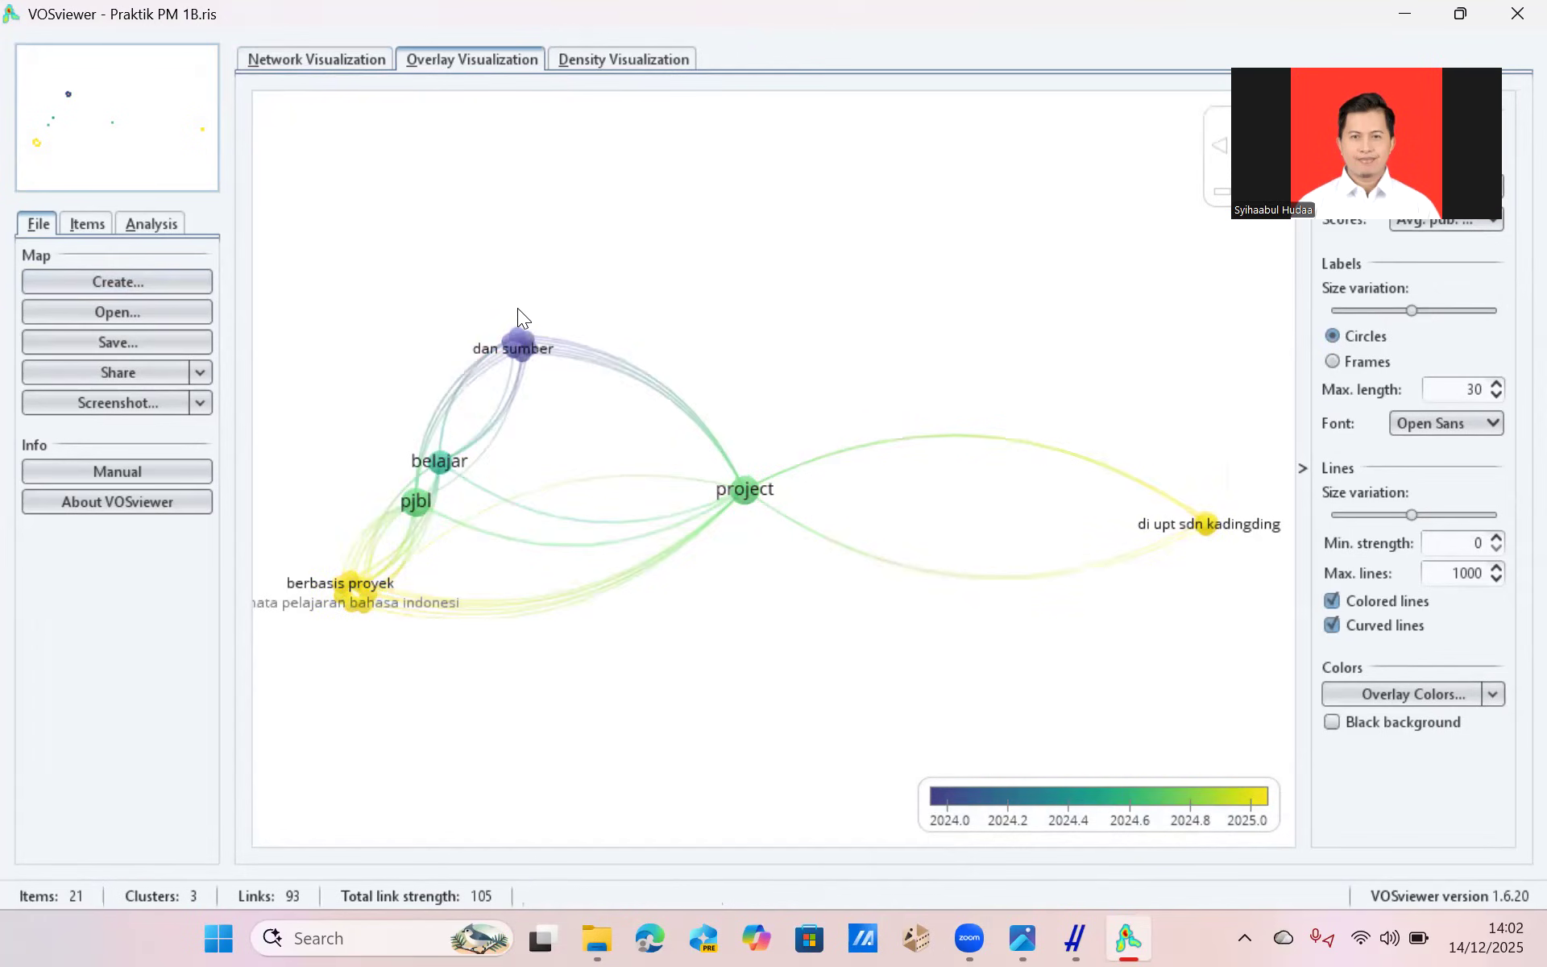
scroll(519, 314, up, 3)
drag(518, 308, 1012, 363)
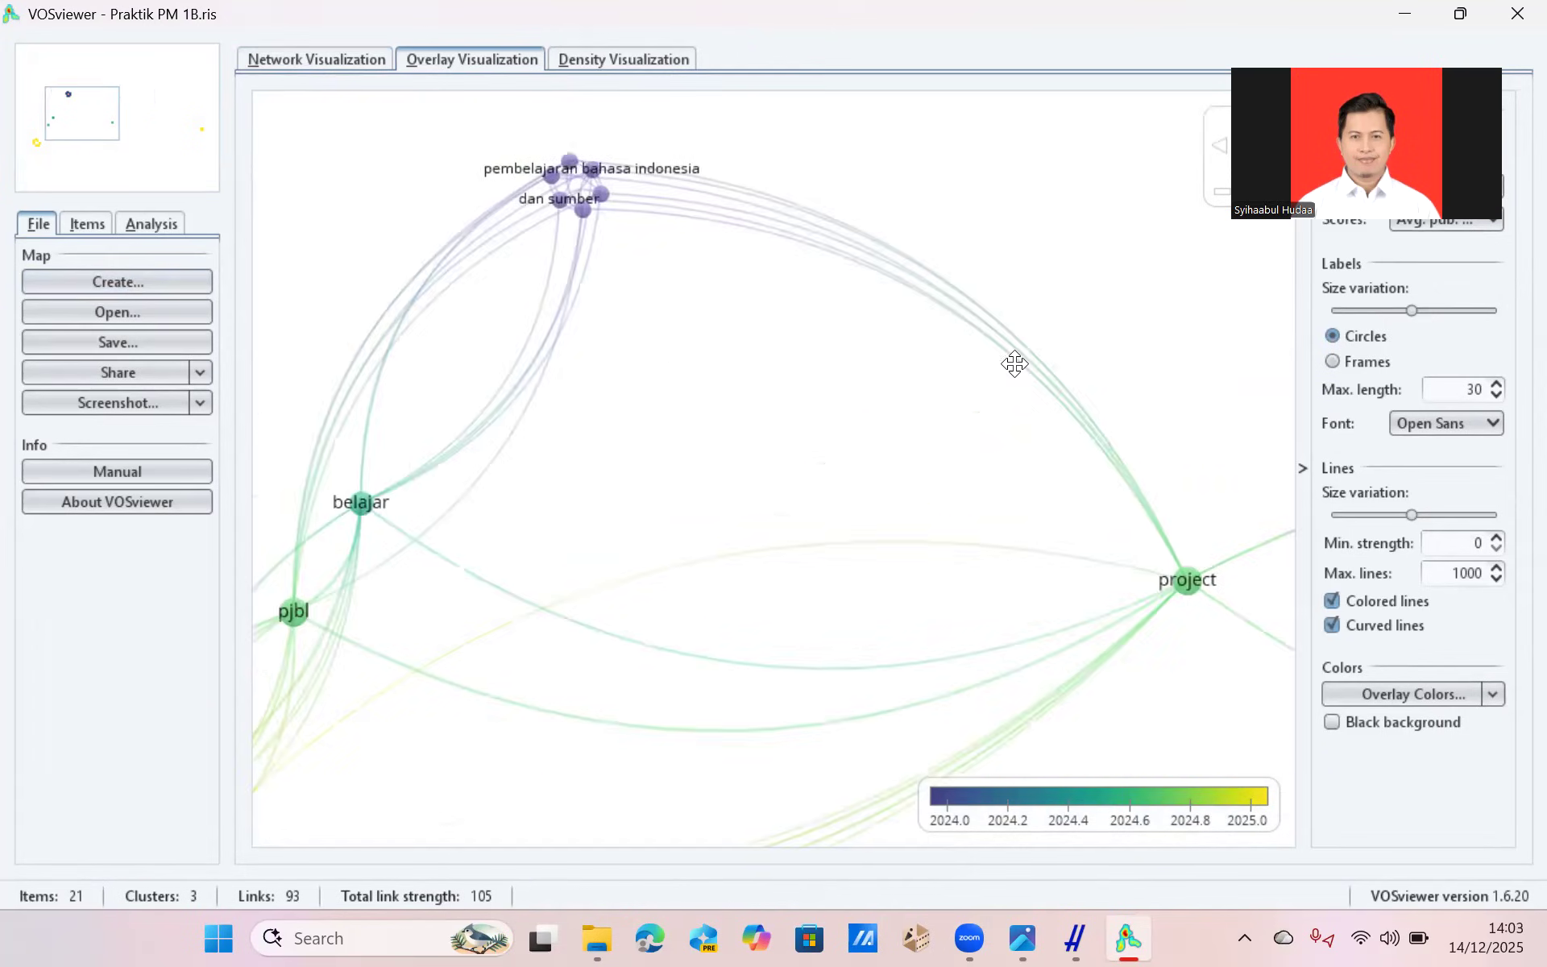
drag(652, 176, 737, 123)
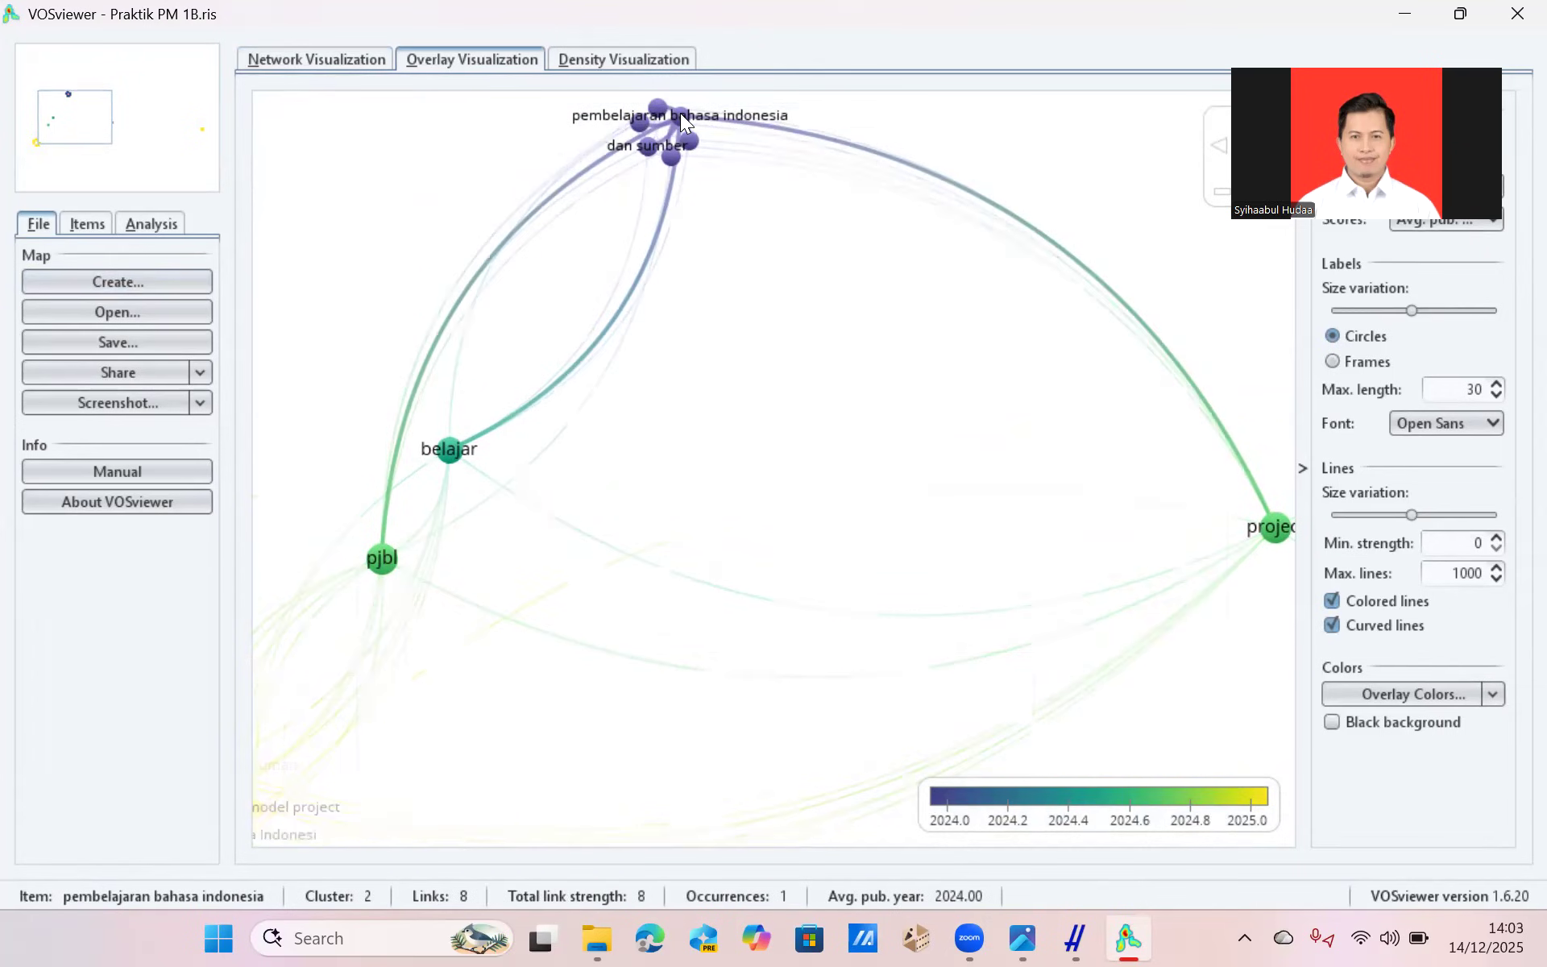
drag(680, 113, 555, 278)
drag(492, 286, 409, 287)
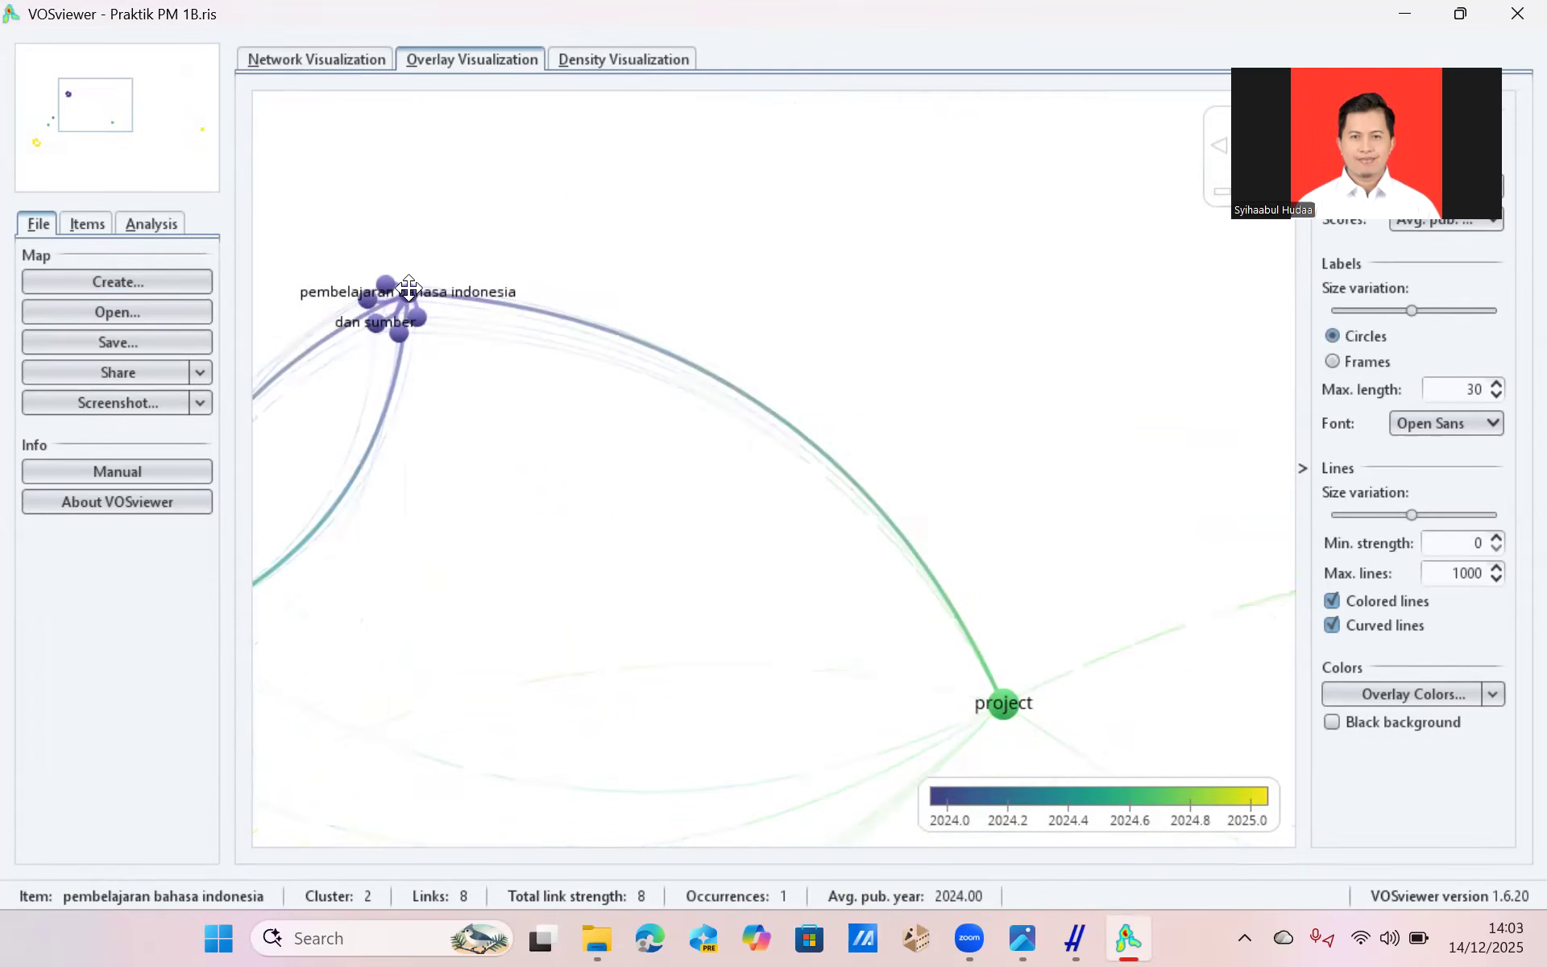
Inspect the di upt sdn kadingding cluster with its individual terms and links, and return to the whole overlay map.
drag(710, 513, 235, 359)
drag(971, 581, 129, 380)
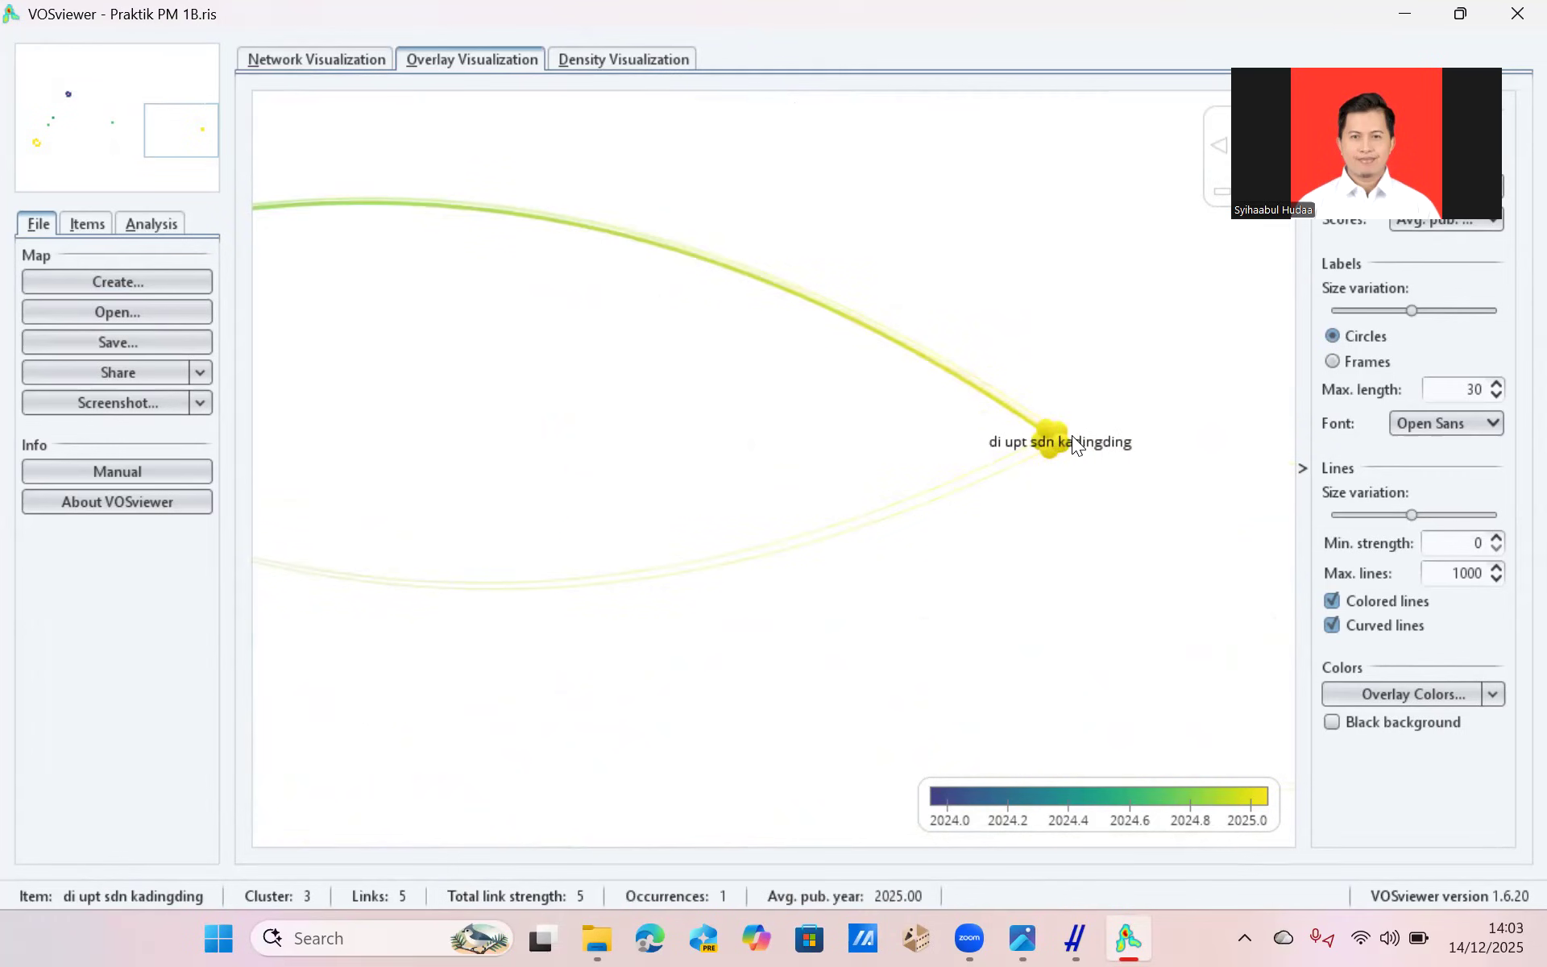
scroll(1071, 435, up, 5)
drag(1072, 437, 408, 525)
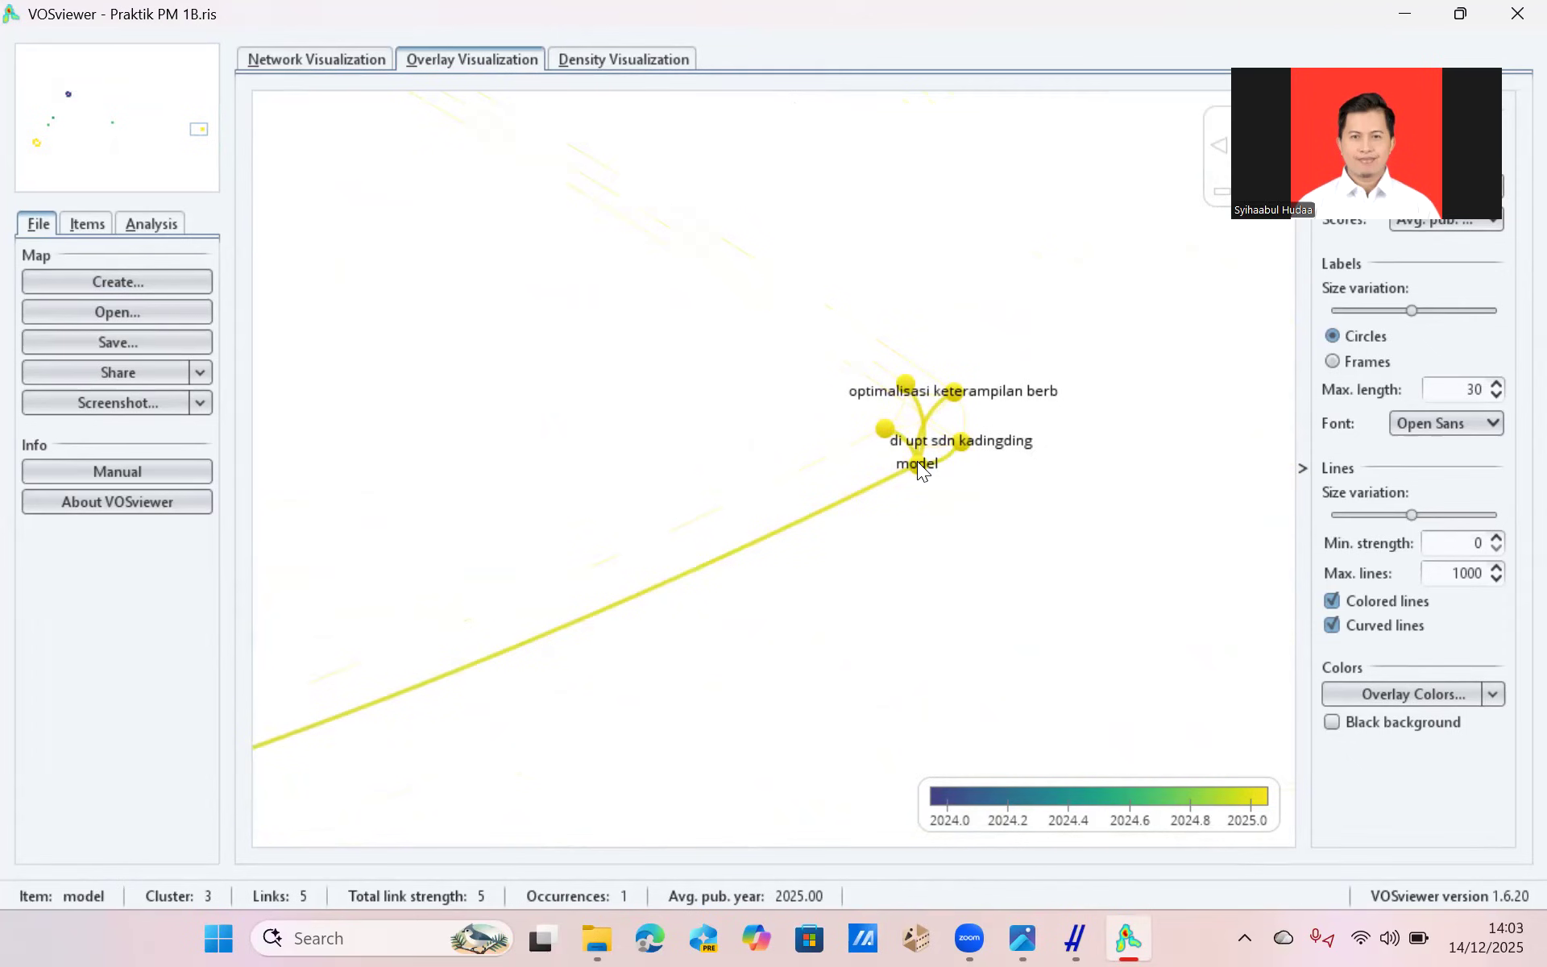
drag(917, 461, 1306, 439)
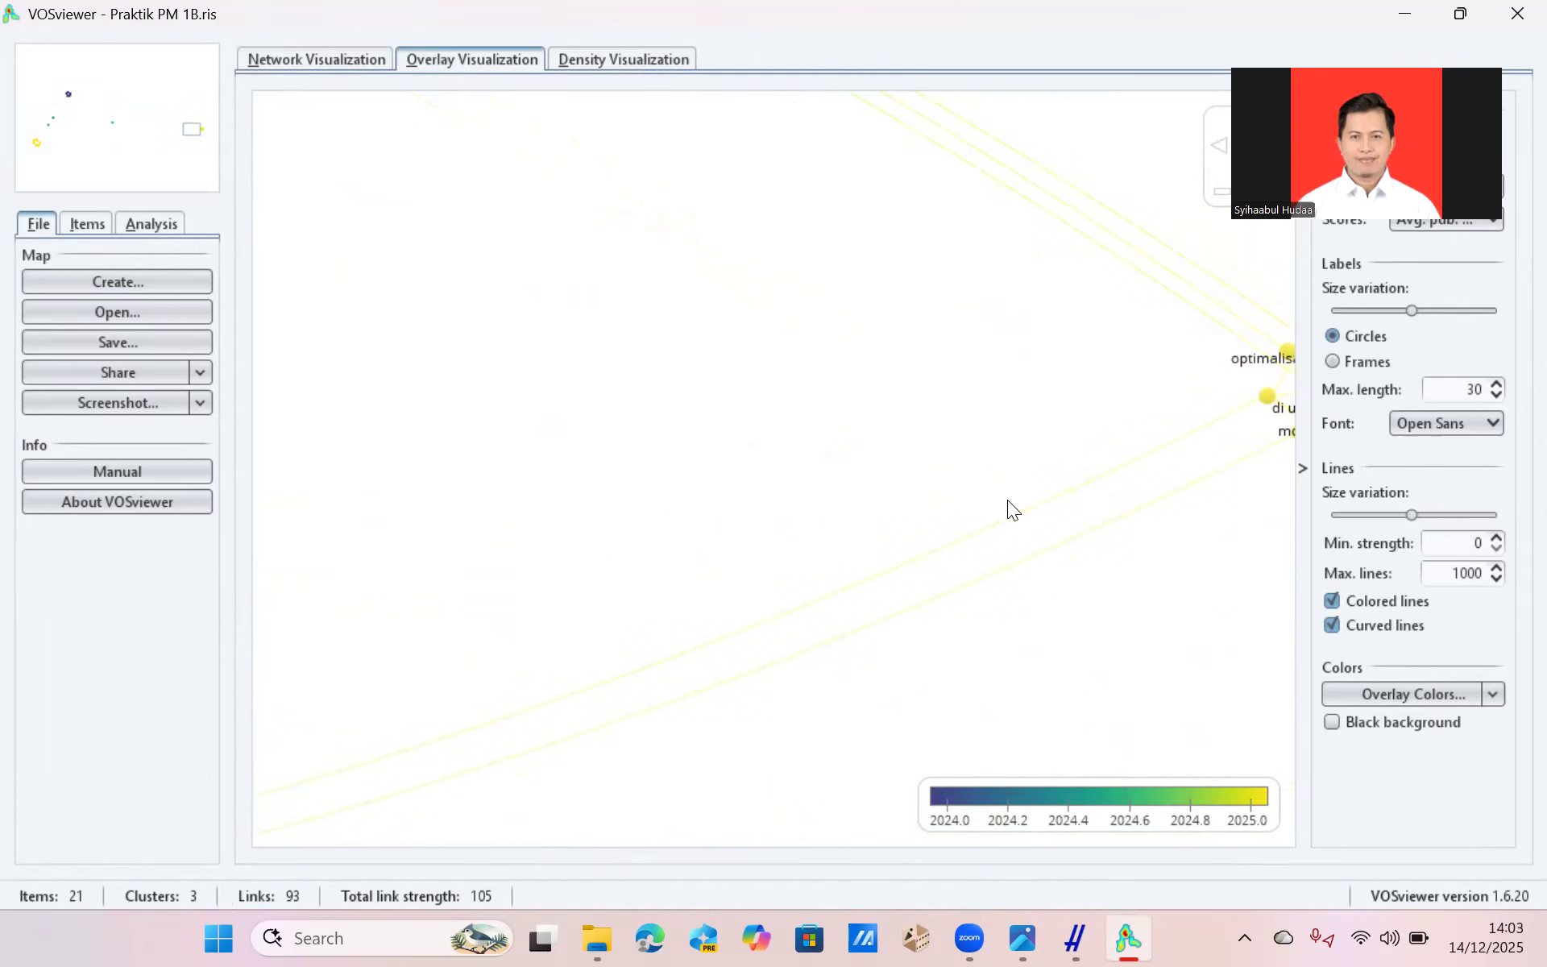
drag(1007, 499, 584, 487)
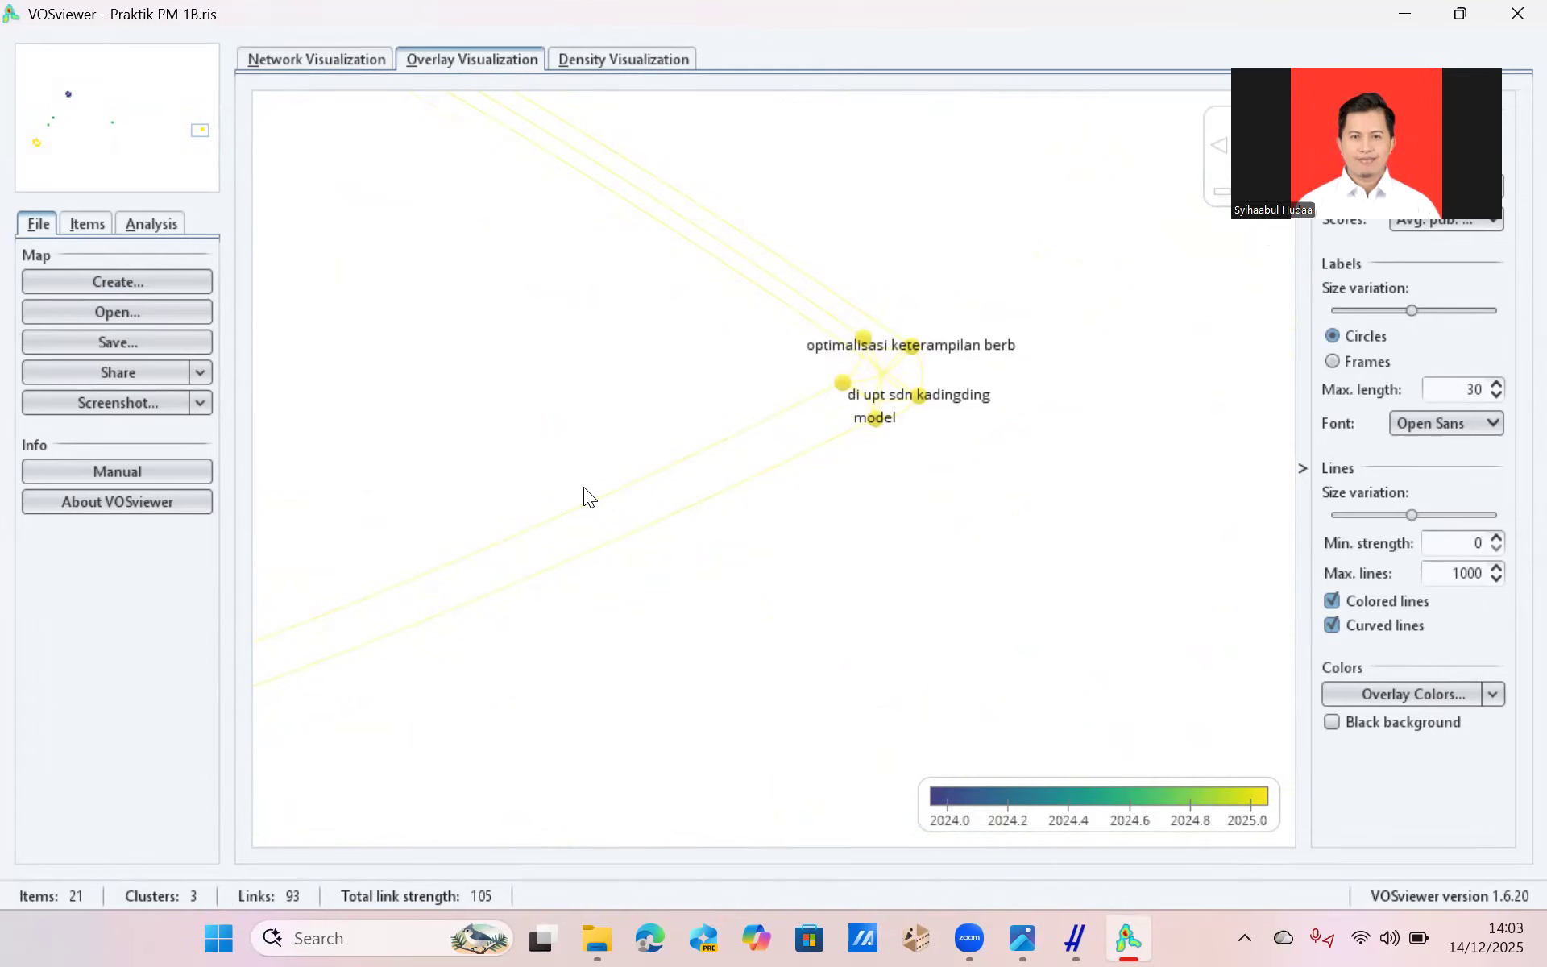
scroll(583, 486, down, 2)
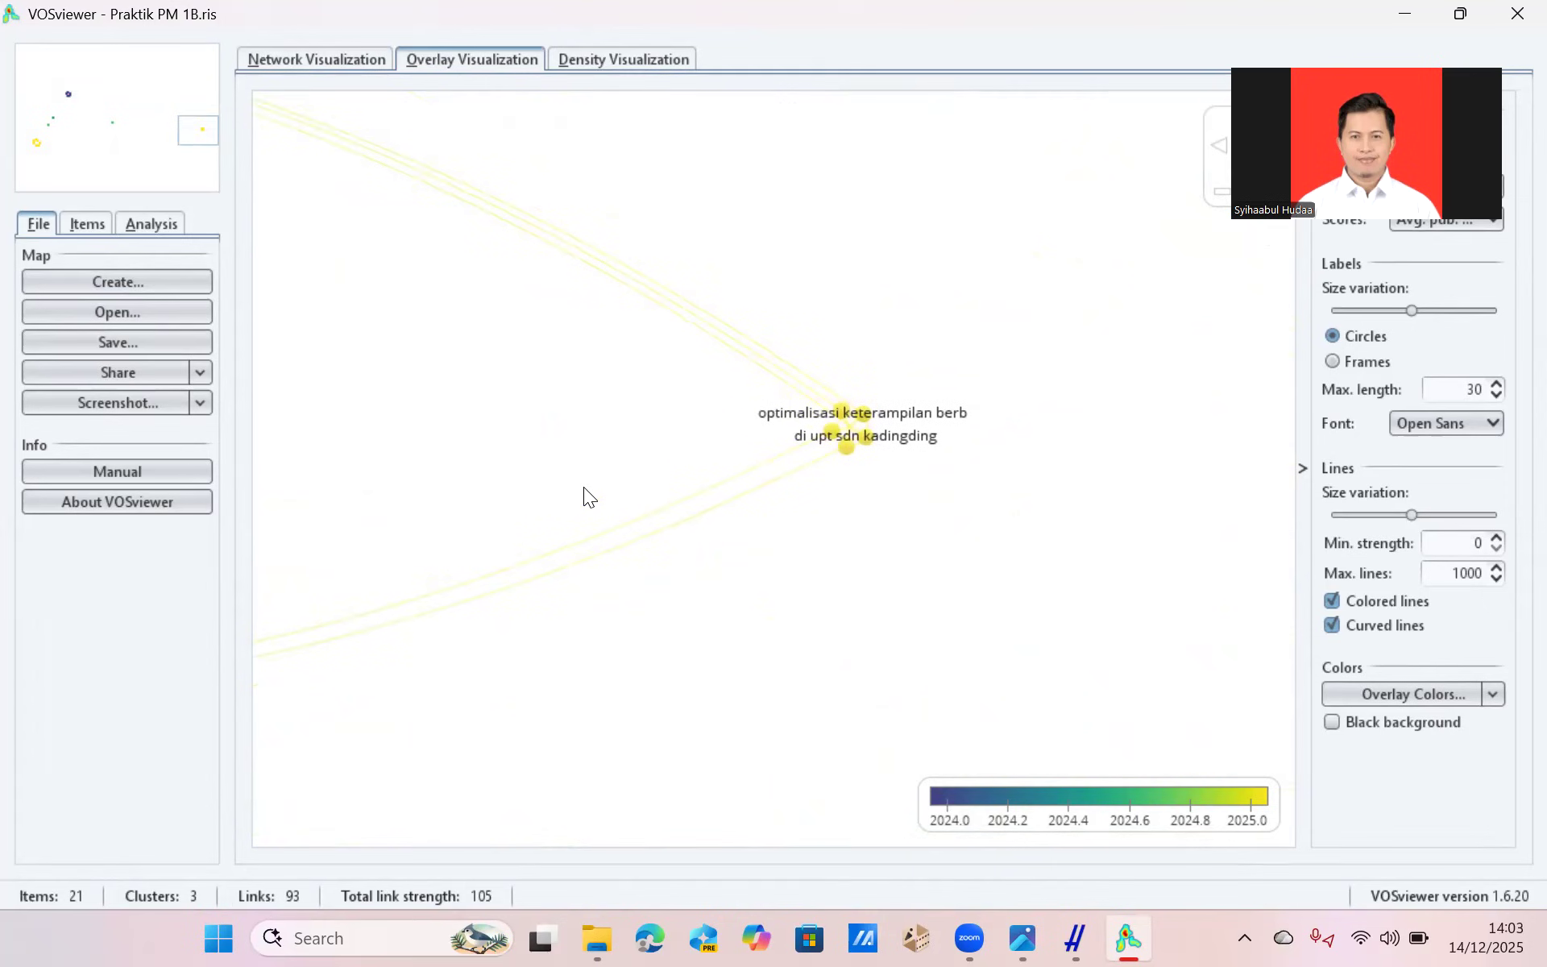
scroll(661, 464, down, 3)
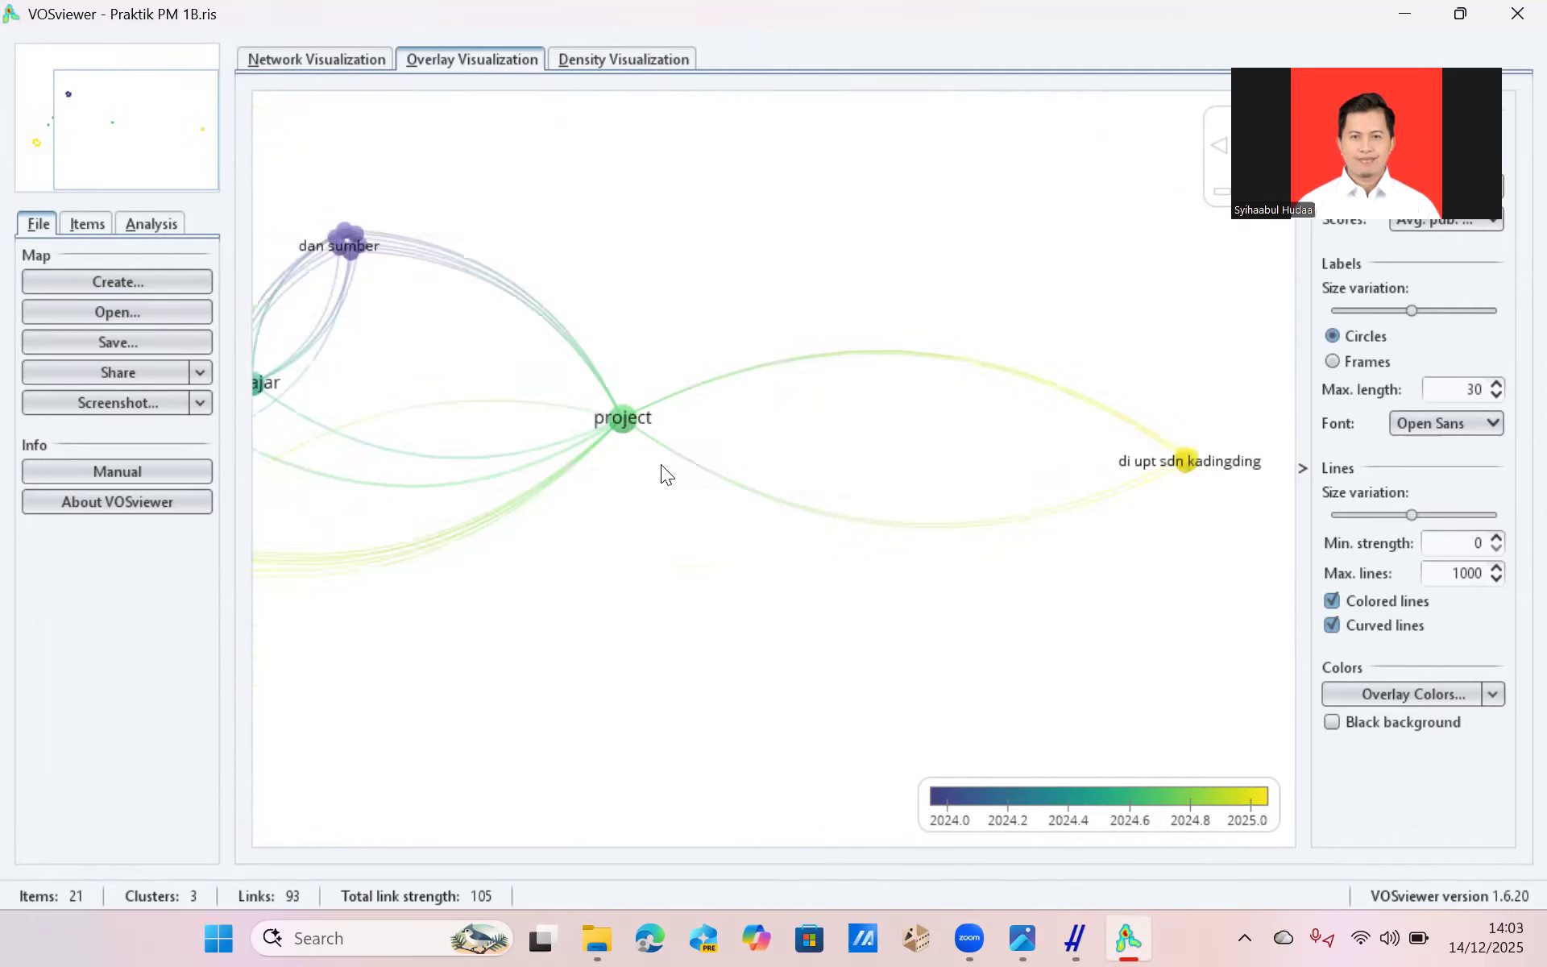
scroll(661, 464, down, 2)
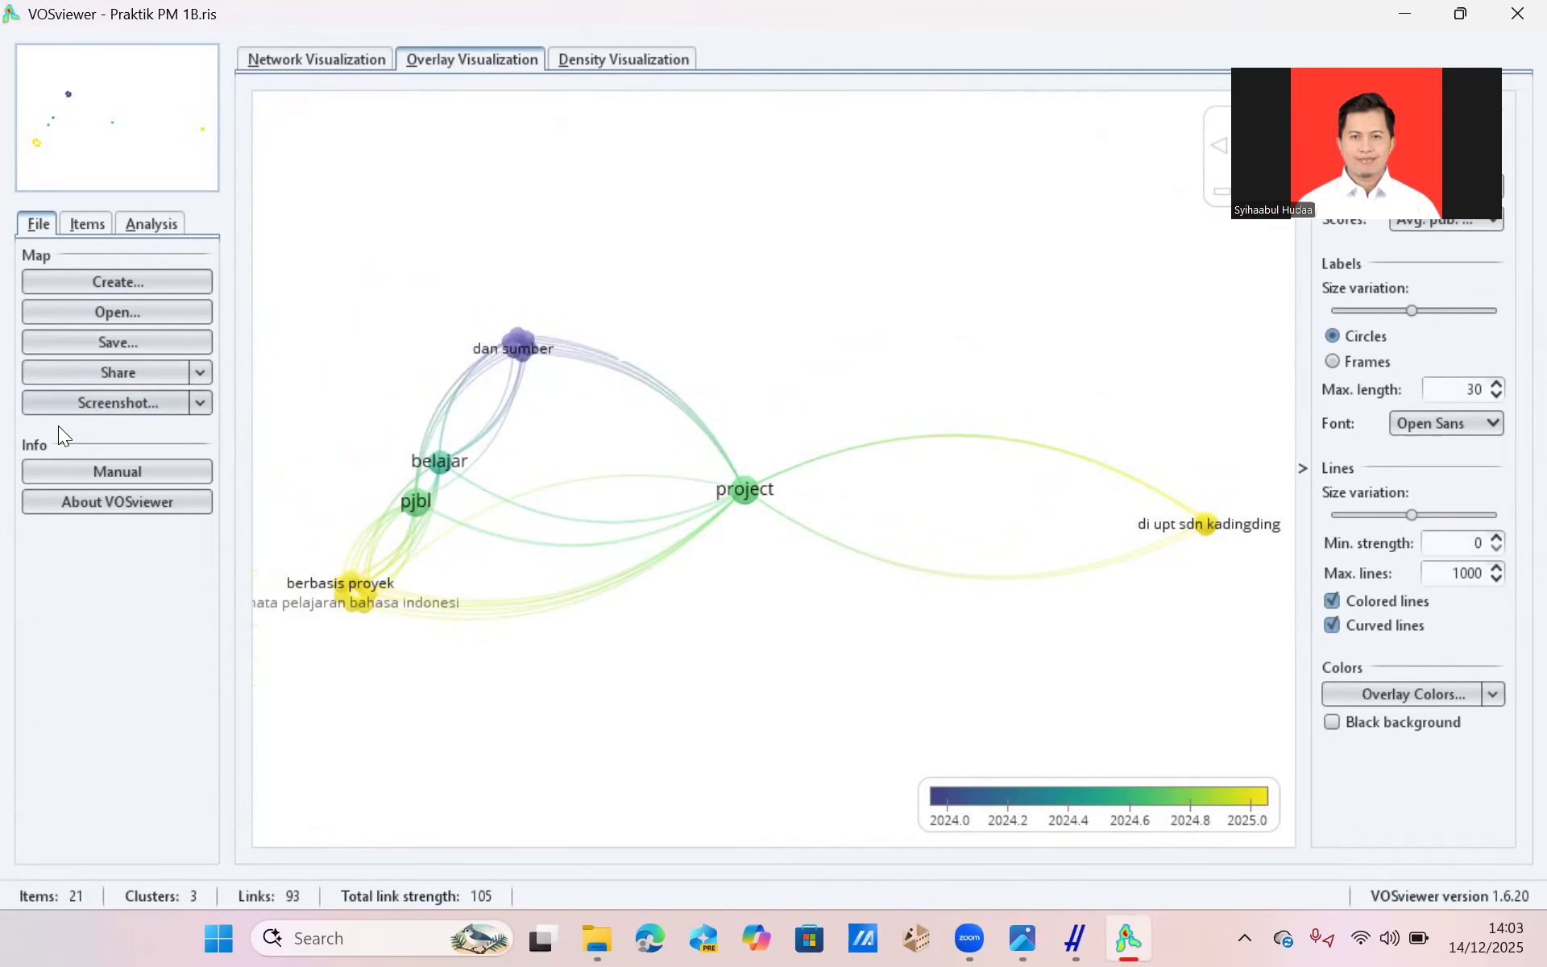
Save a screenshot of the overlay map as a PNG file named ABCD in the Downloads folder.
click(198, 403)
click(148, 423)
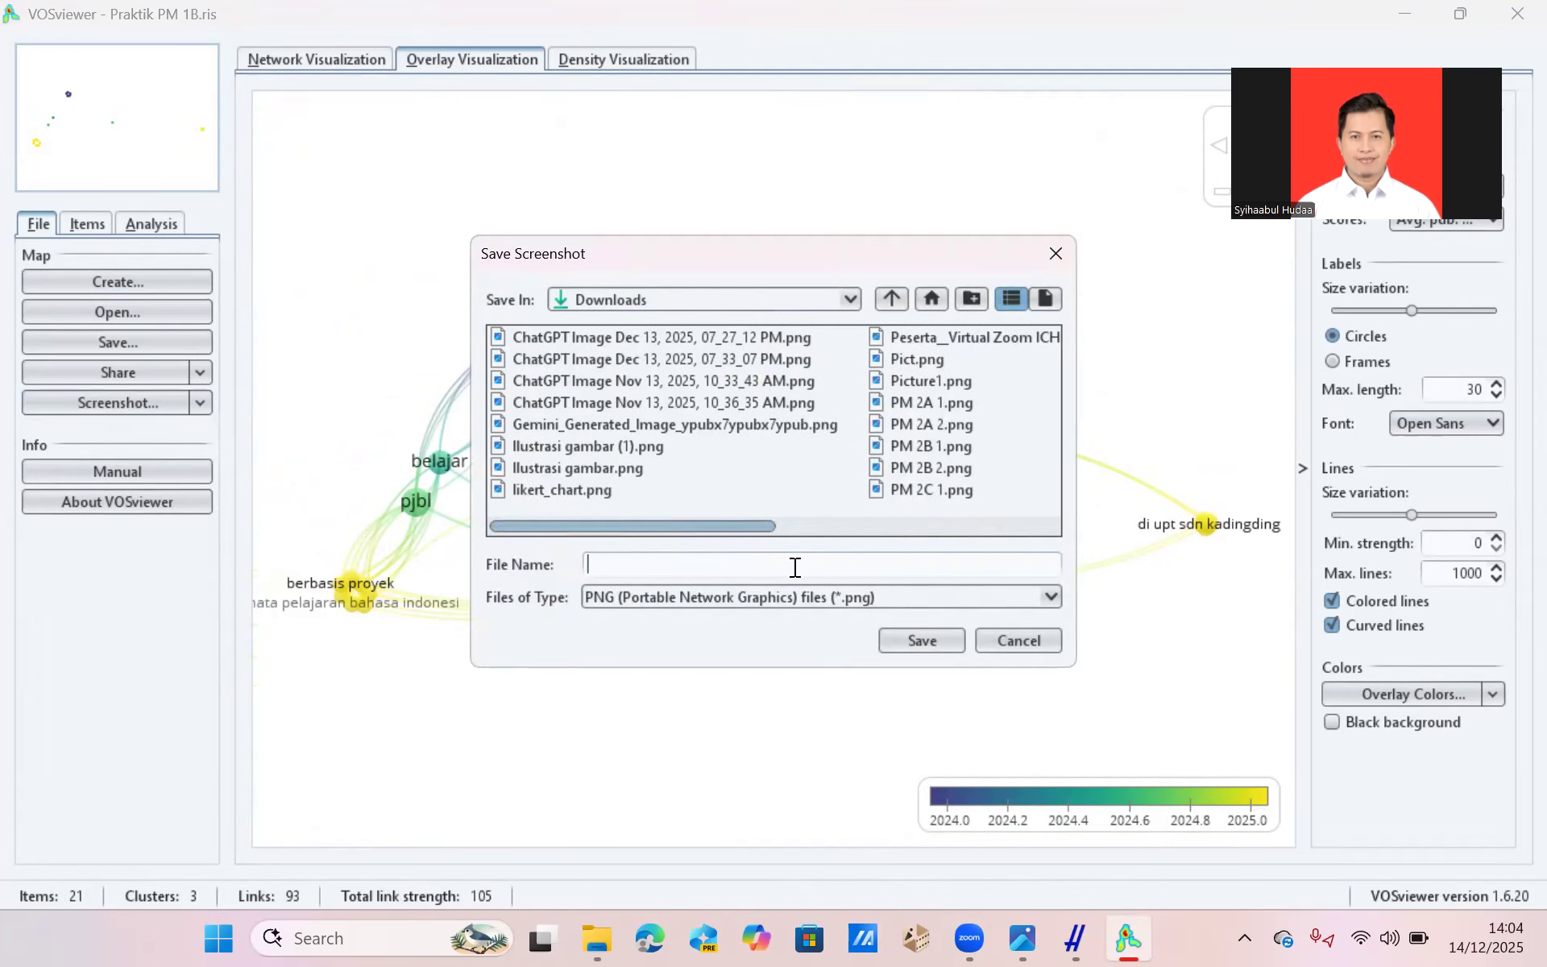
text(ABCD)
key(Return)
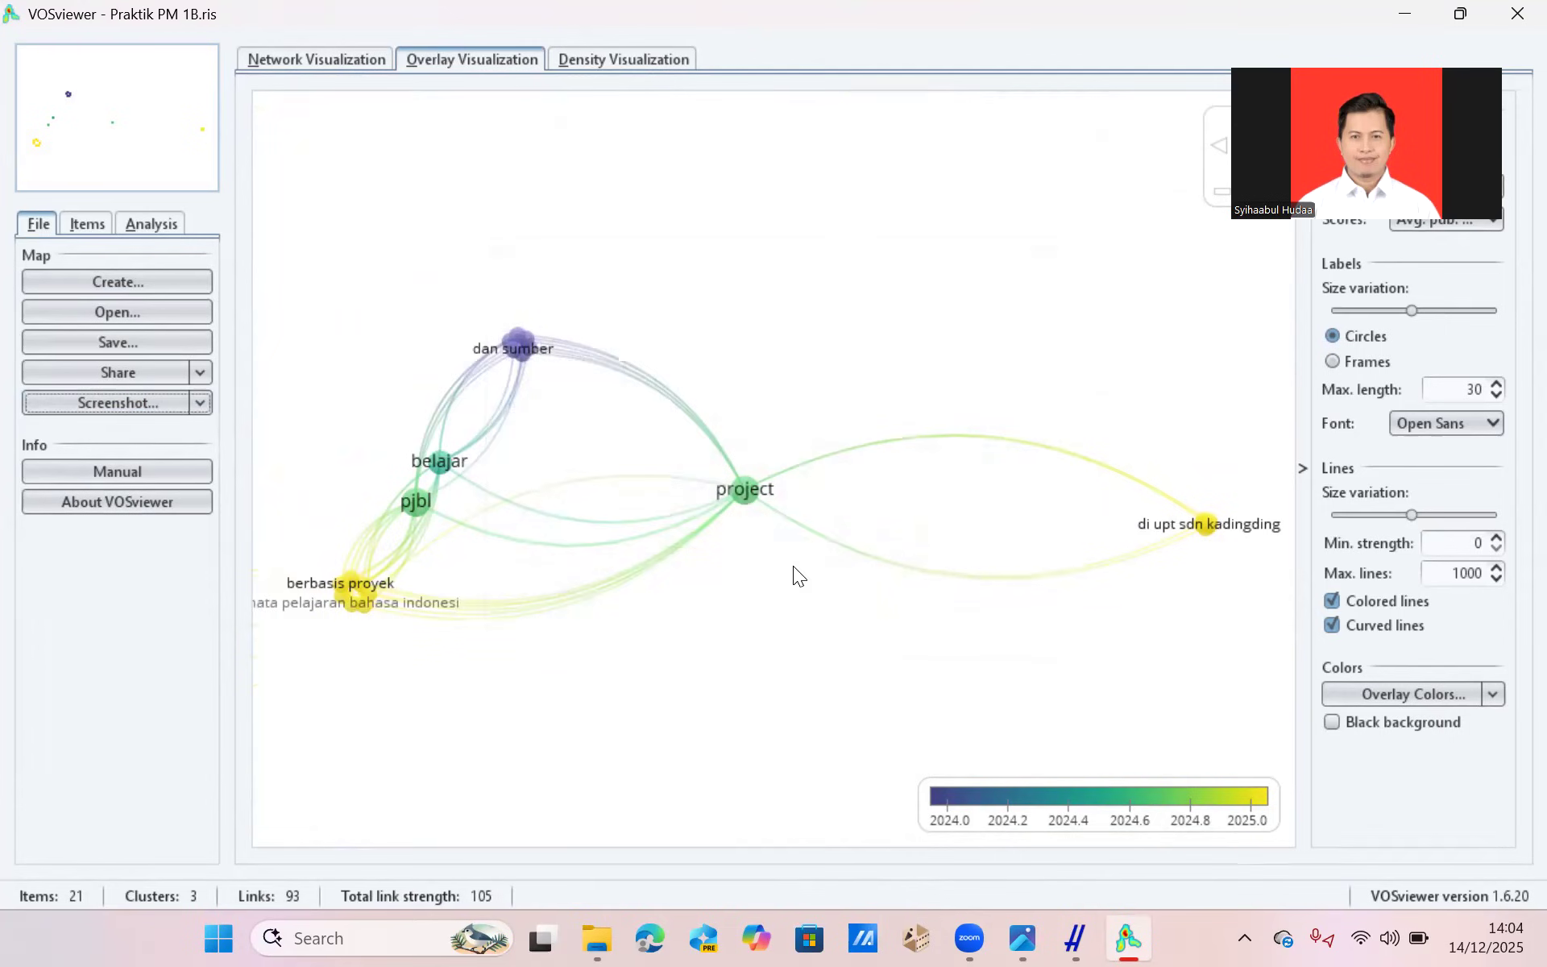
Switch to Word and create a blank document.
click(218, 938)
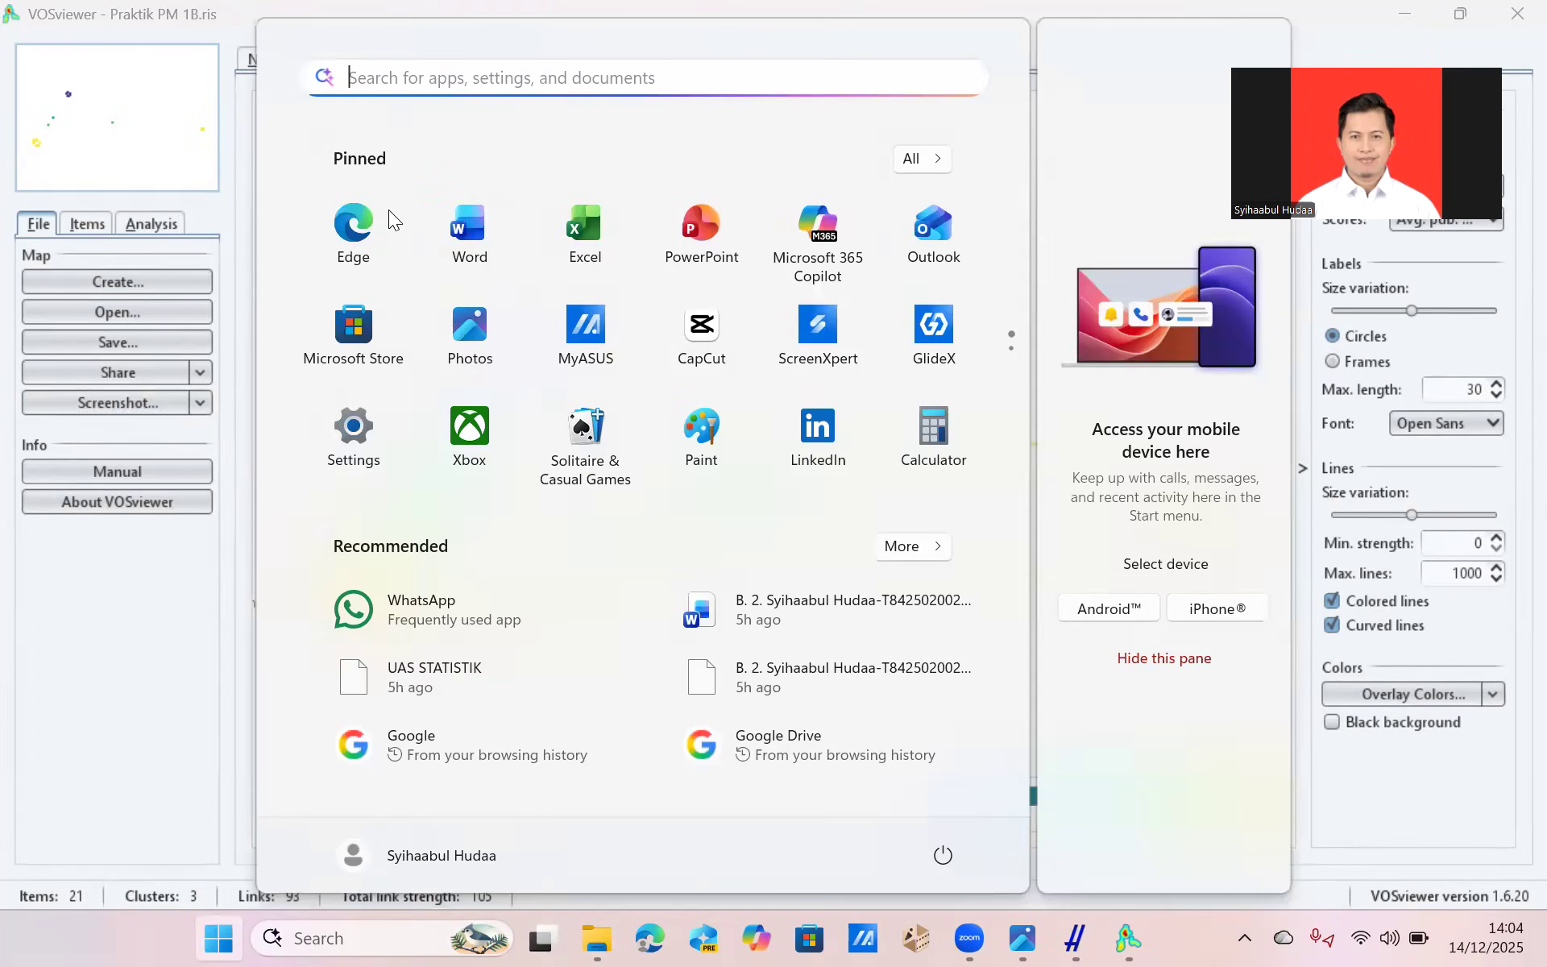
click(463, 257)
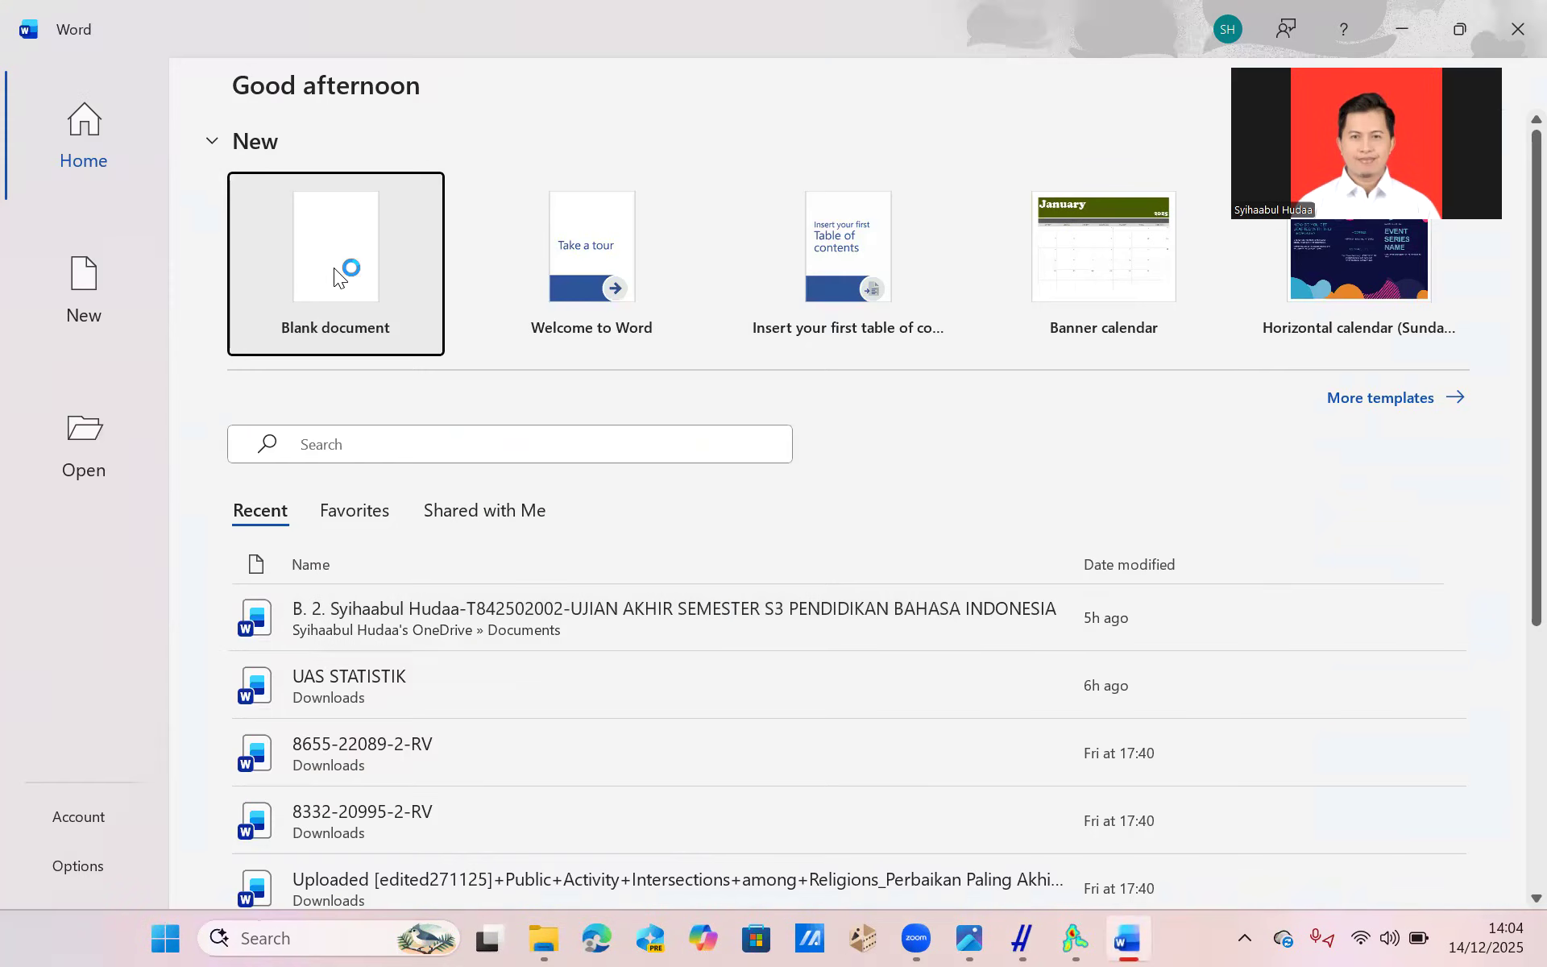
click(333, 267)
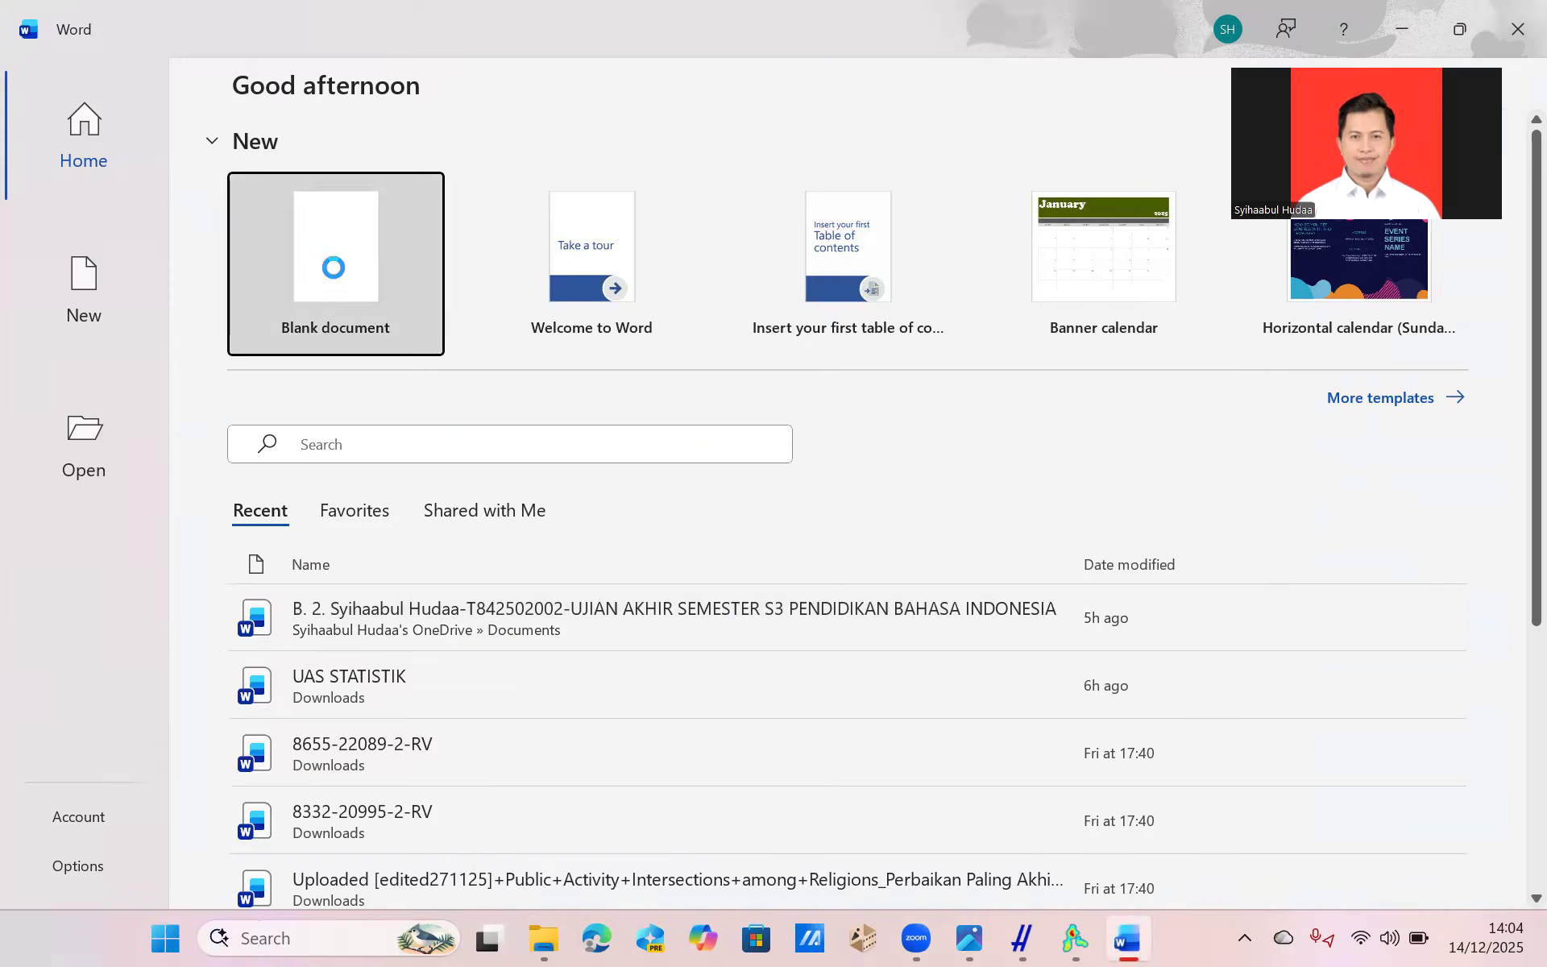
Write Nama and NIM on separate lines at the start of the document and leave an empty line below them.
text(Nama)
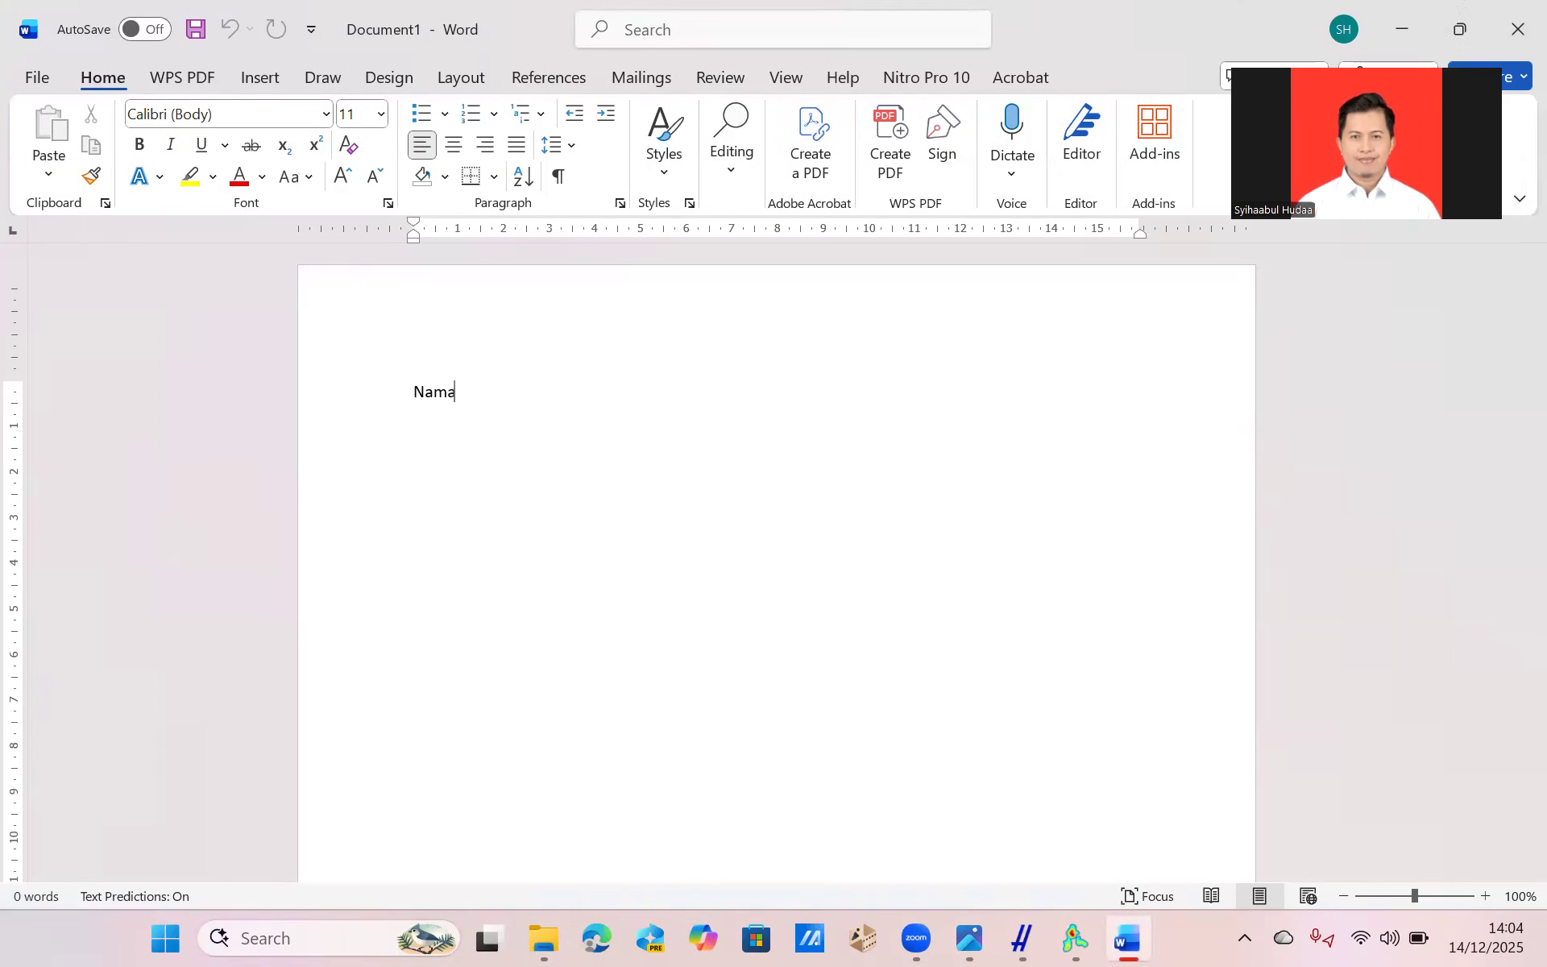
key(Return)
text(NIKM)
key(BackSpace)
key(BackSpace)
text(M)
key(Return)
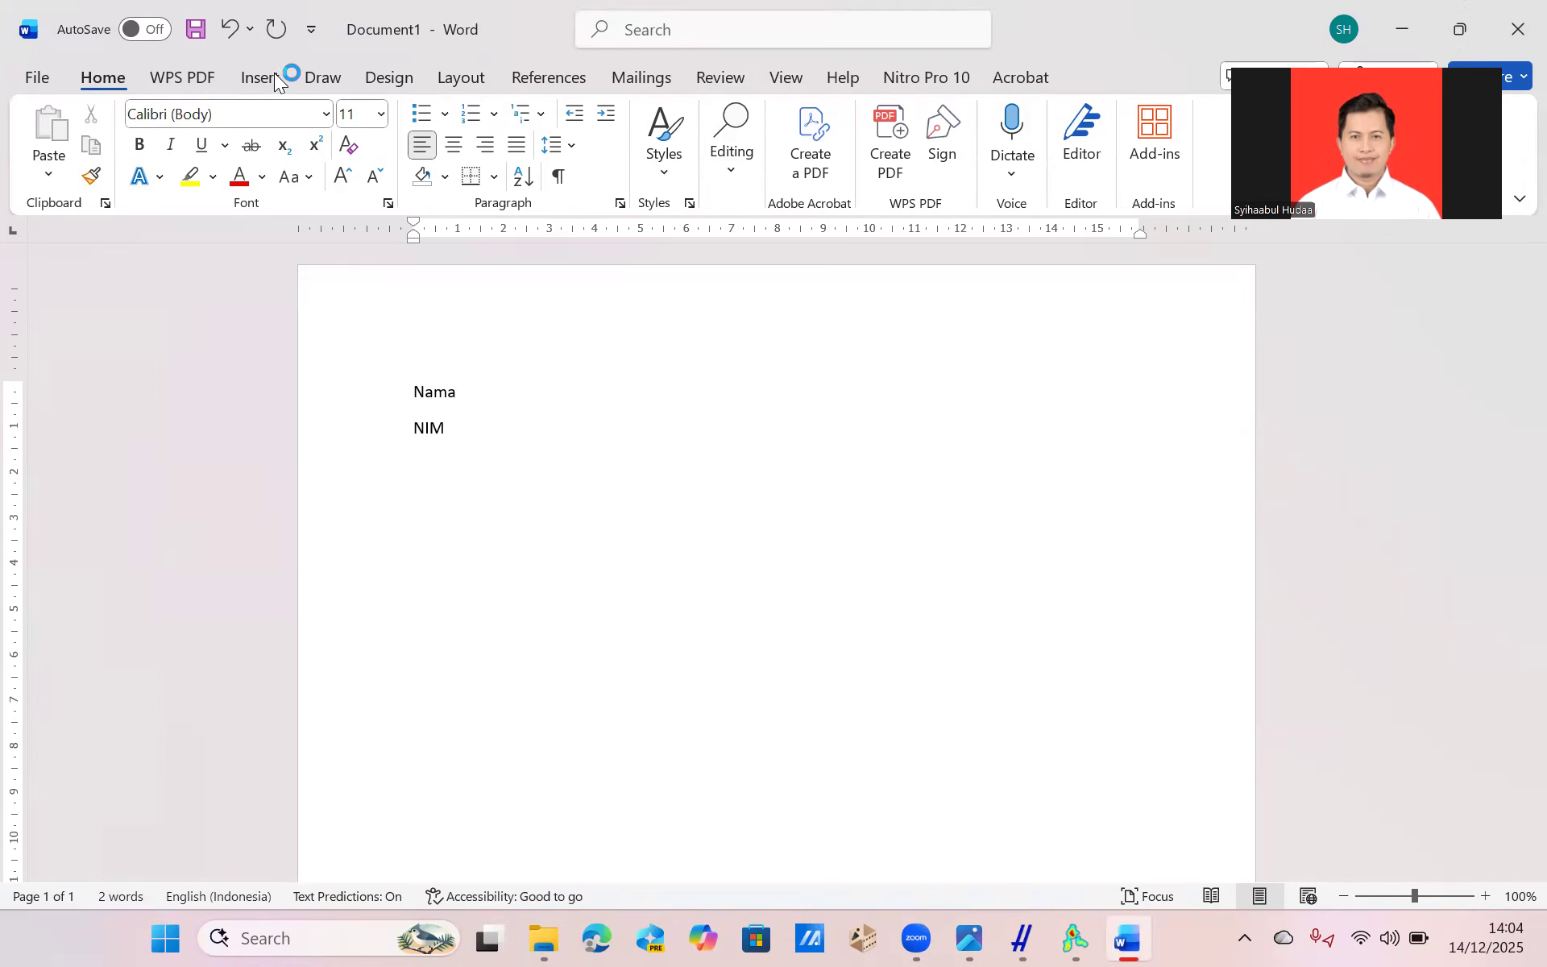
Insert the picture ABCD from the Downloads folder below the NIM line and check how it sits on the page.
click(260, 77)
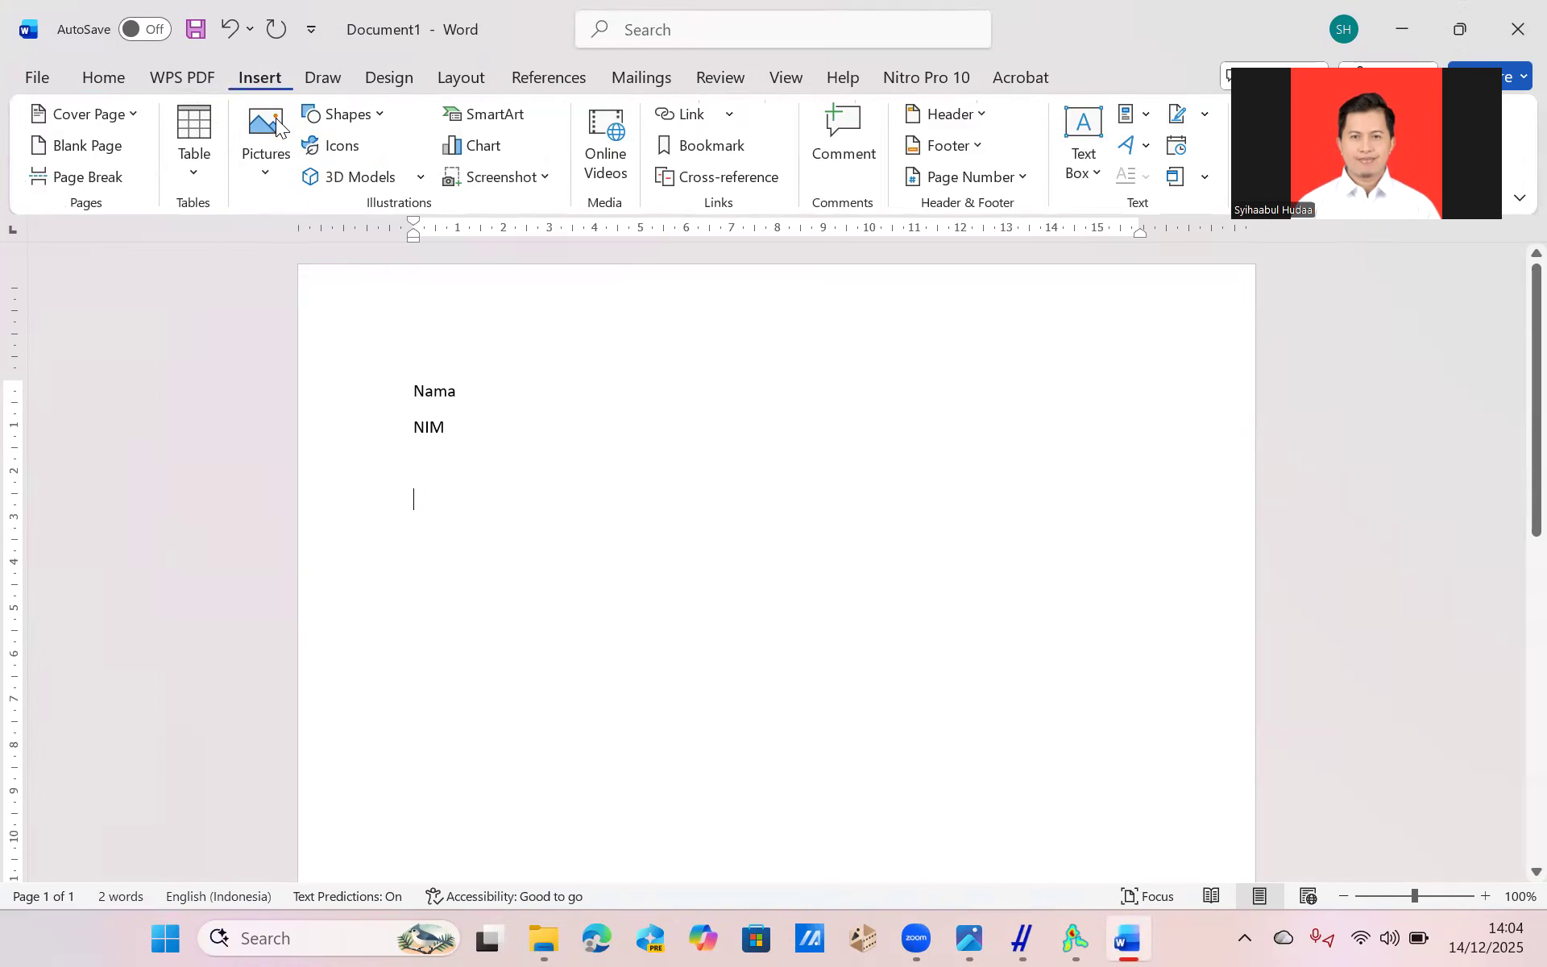
click(280, 166)
click(324, 246)
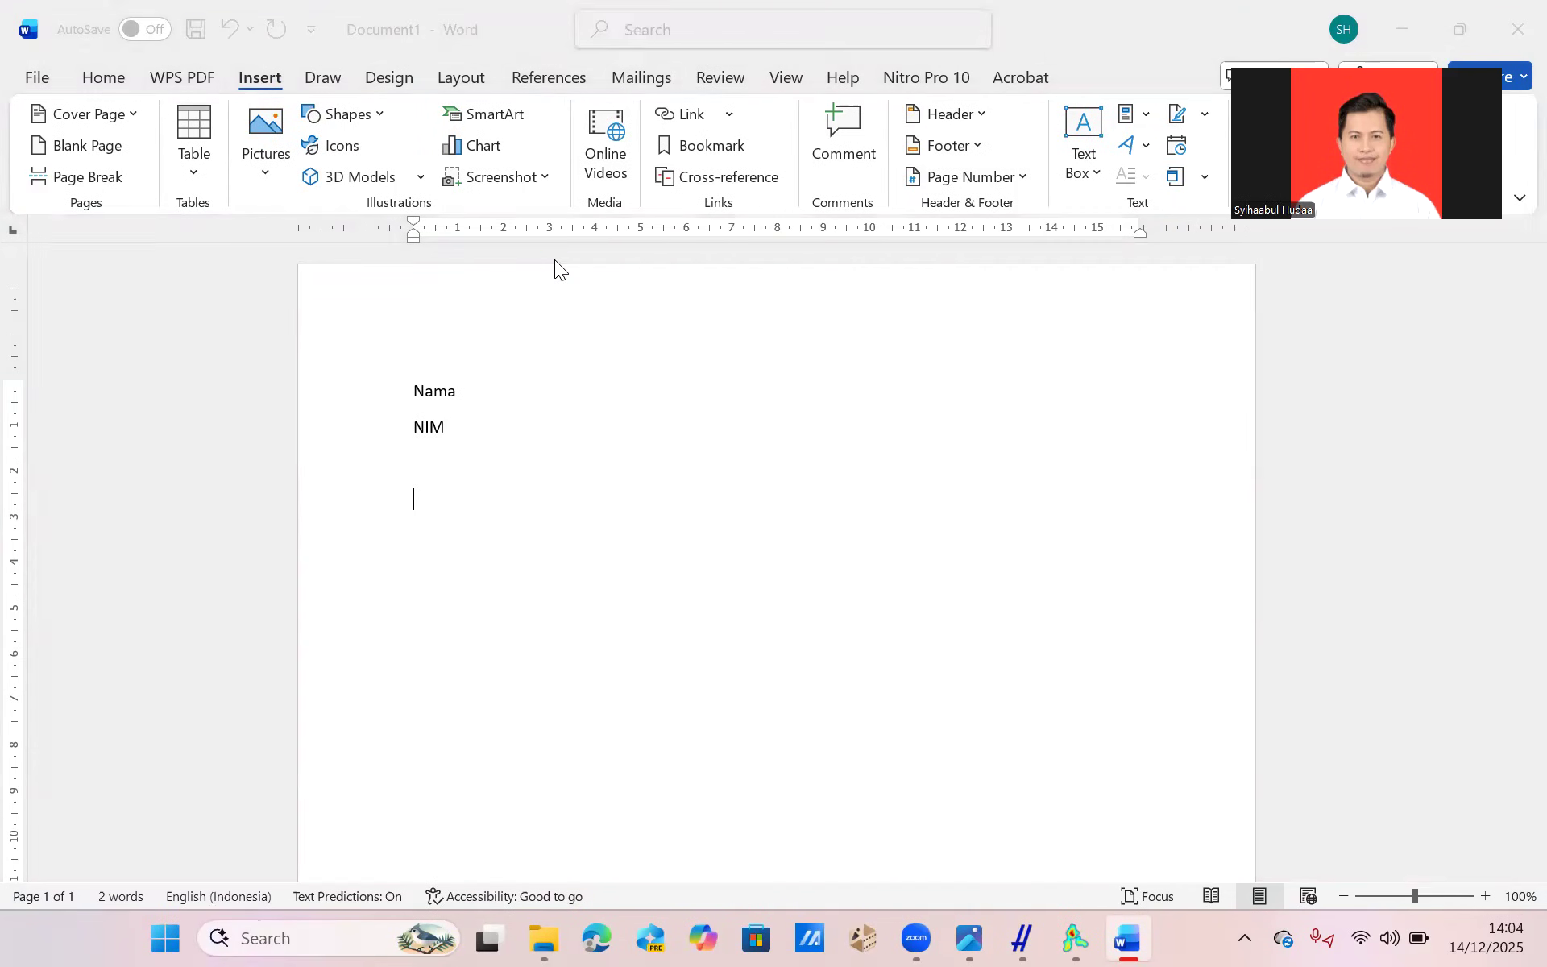
scroll(97, 242, up, 5)
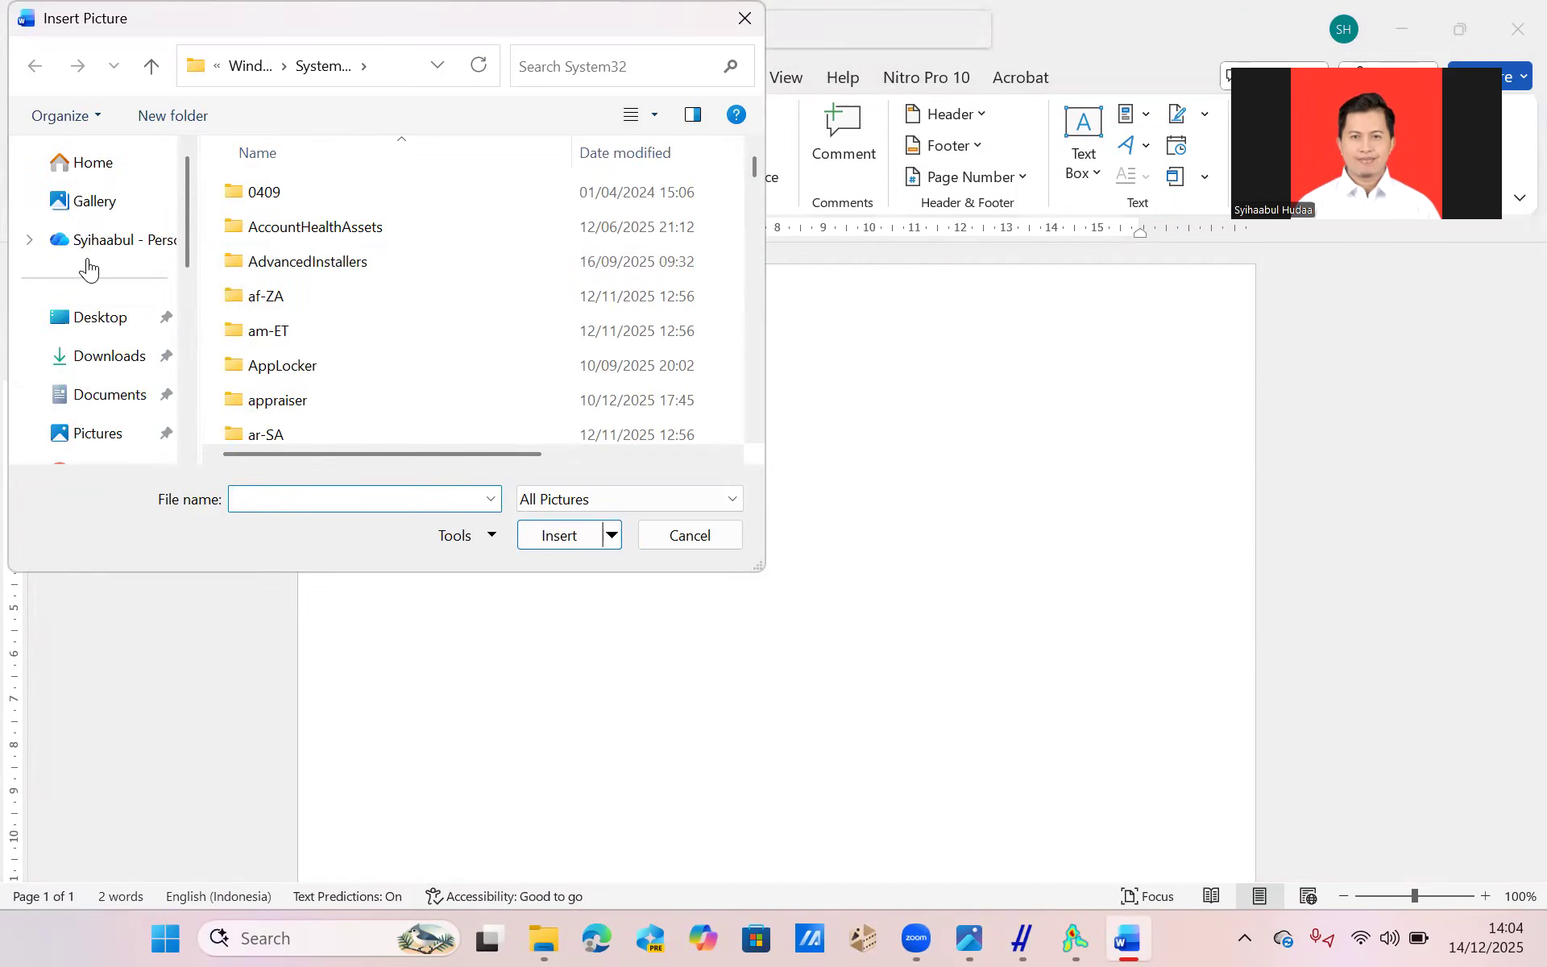
click(101, 358)
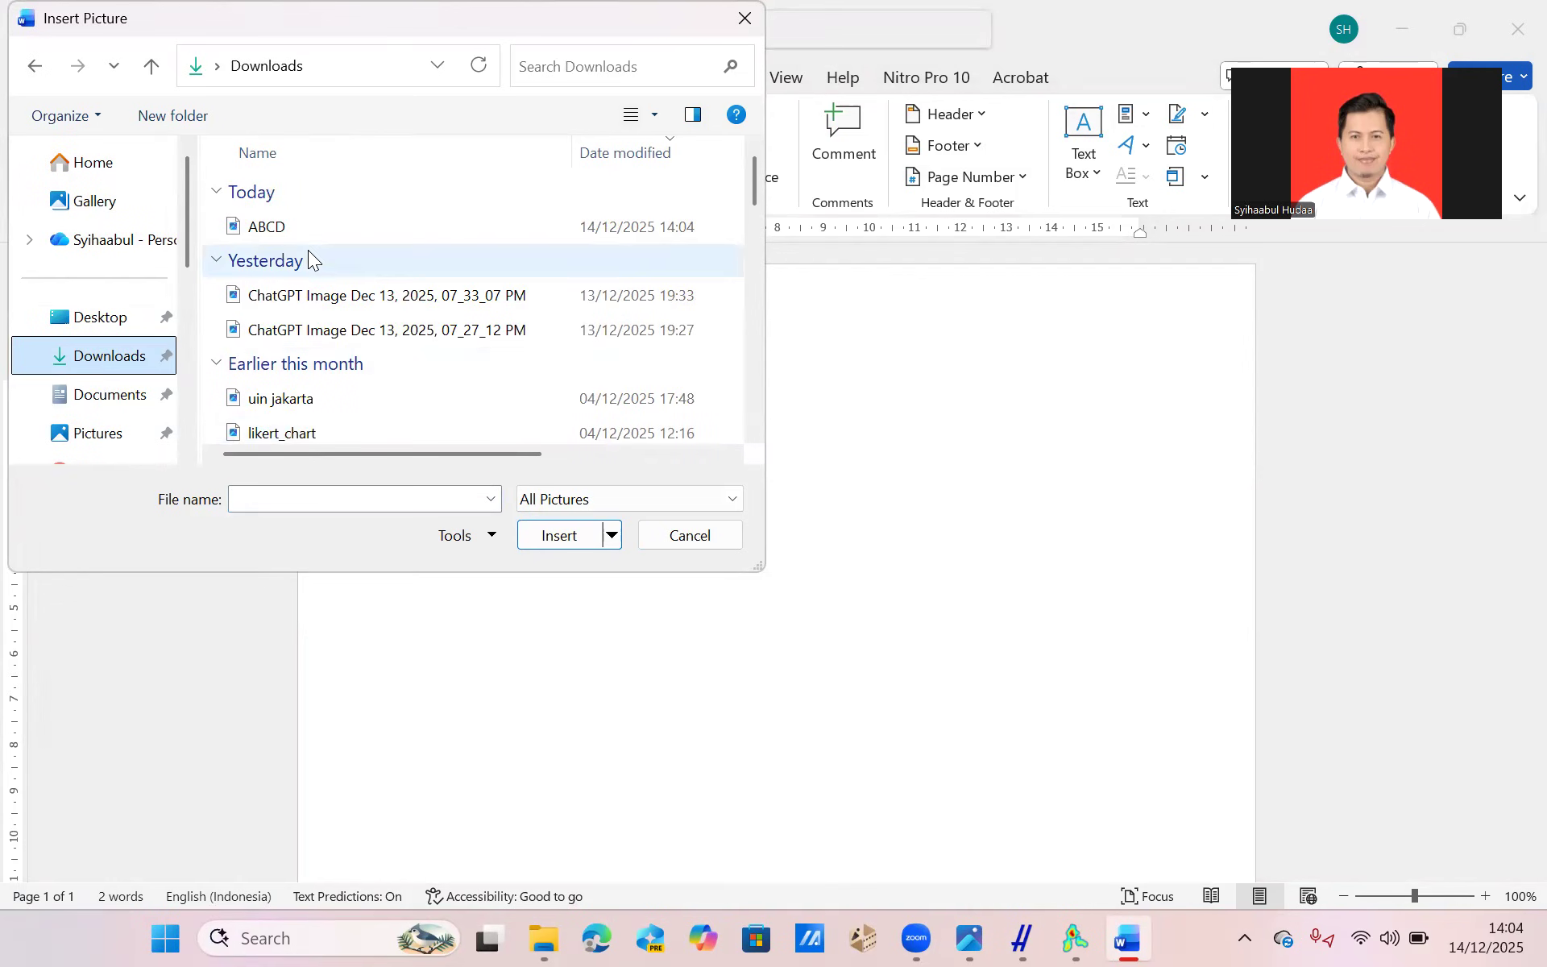
click(303, 235)
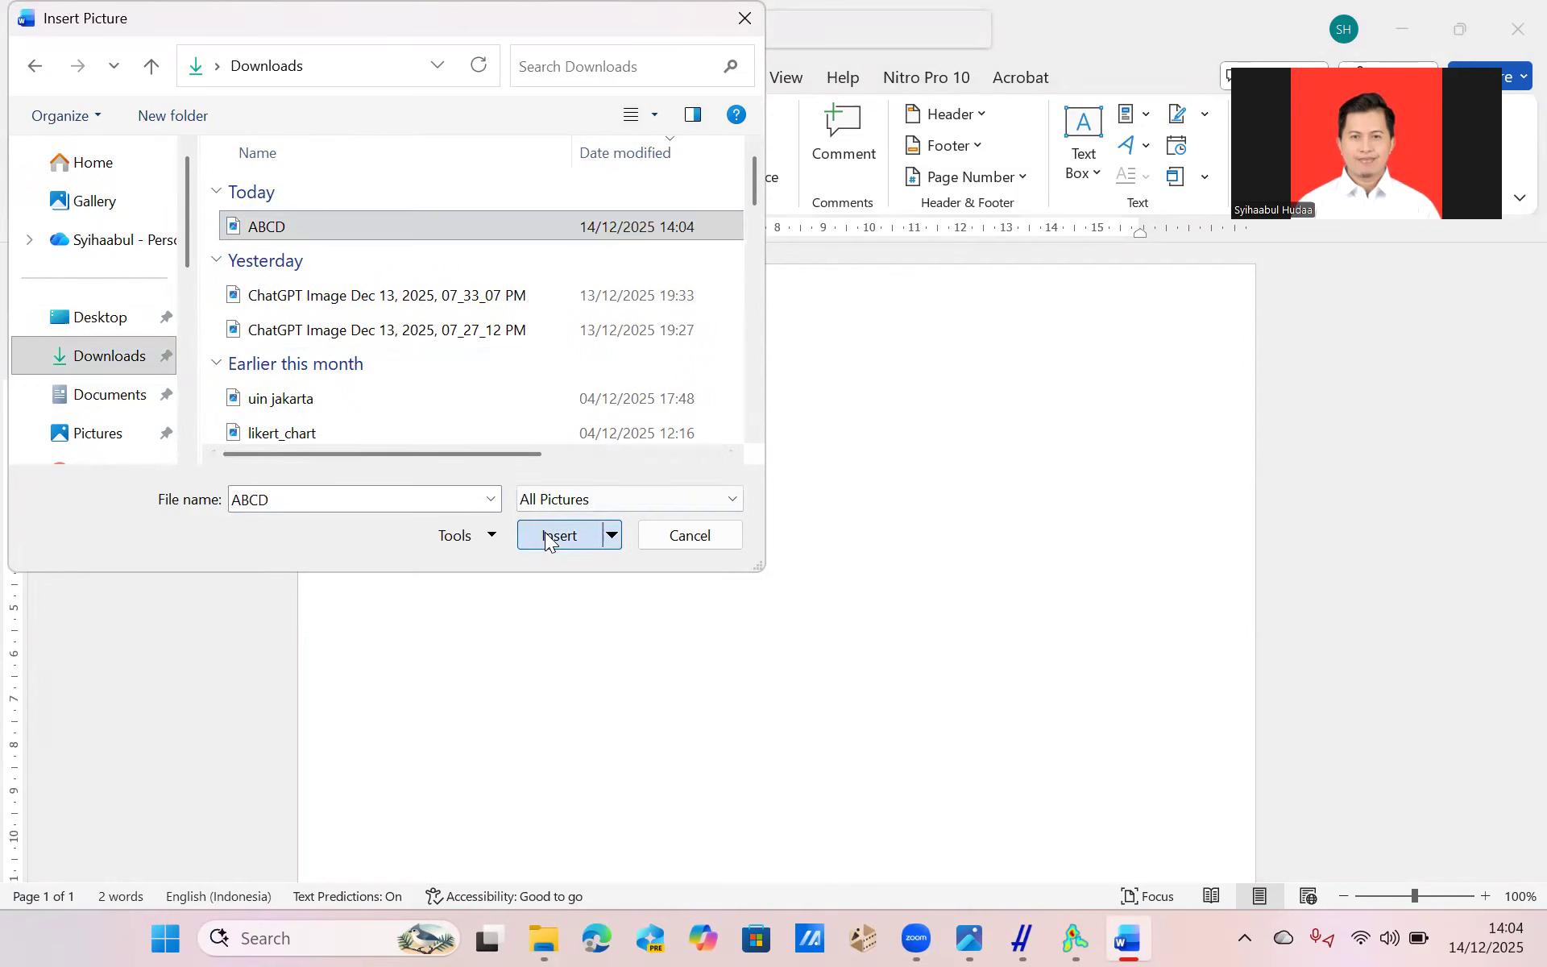
click(547, 535)
scroll(846, 496, down, 5)
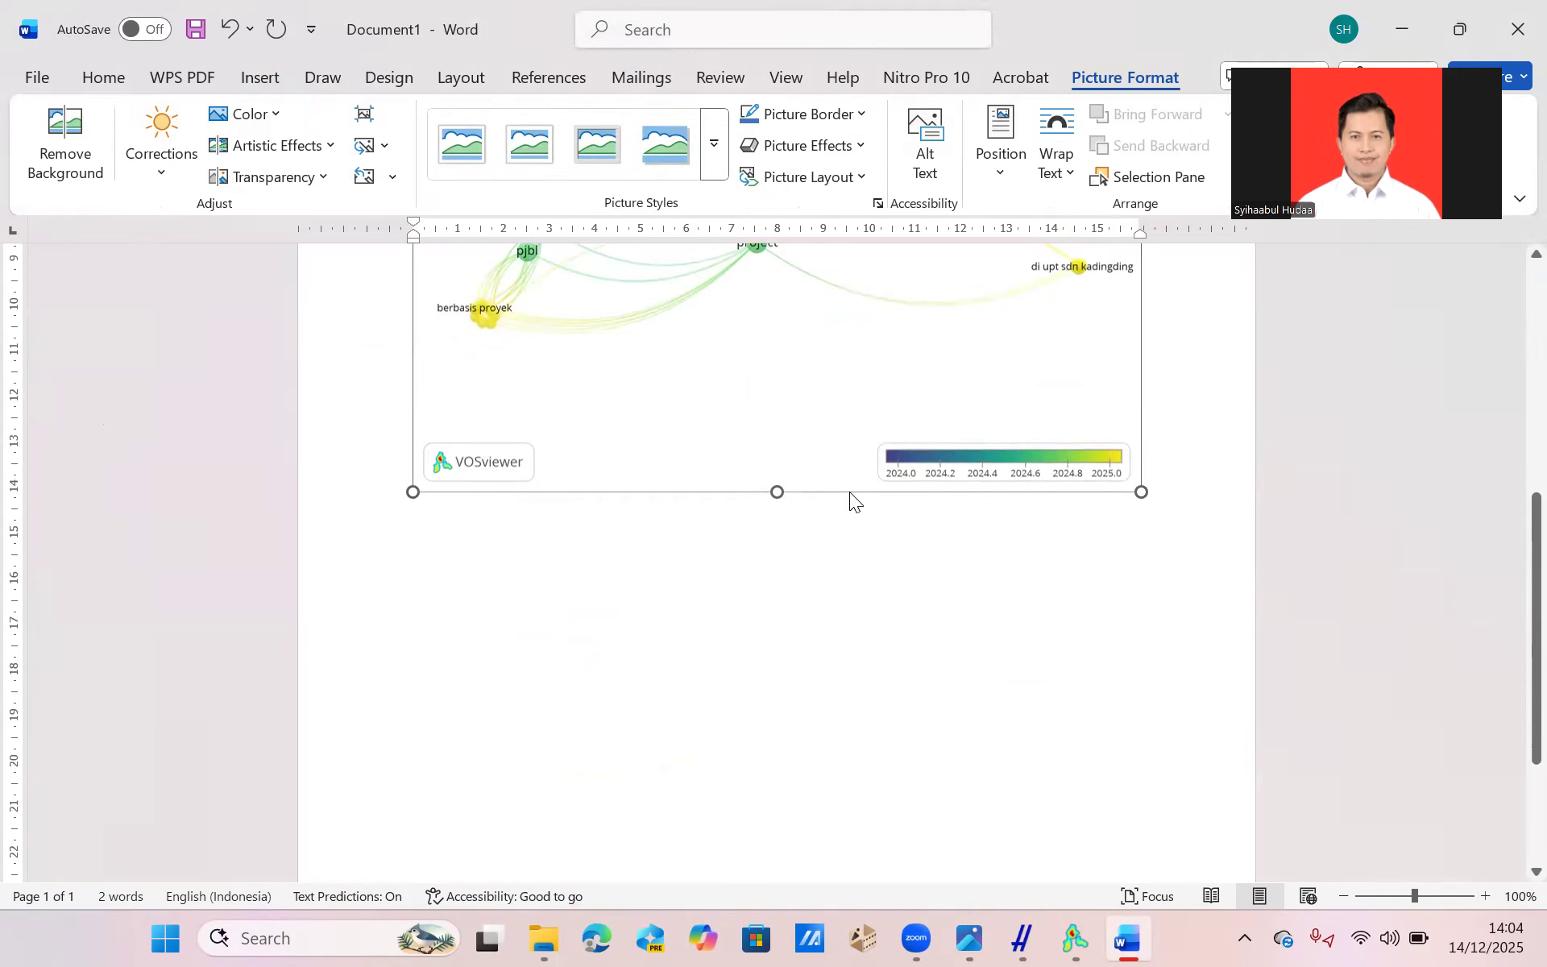
scroll(854, 499, up, 6)
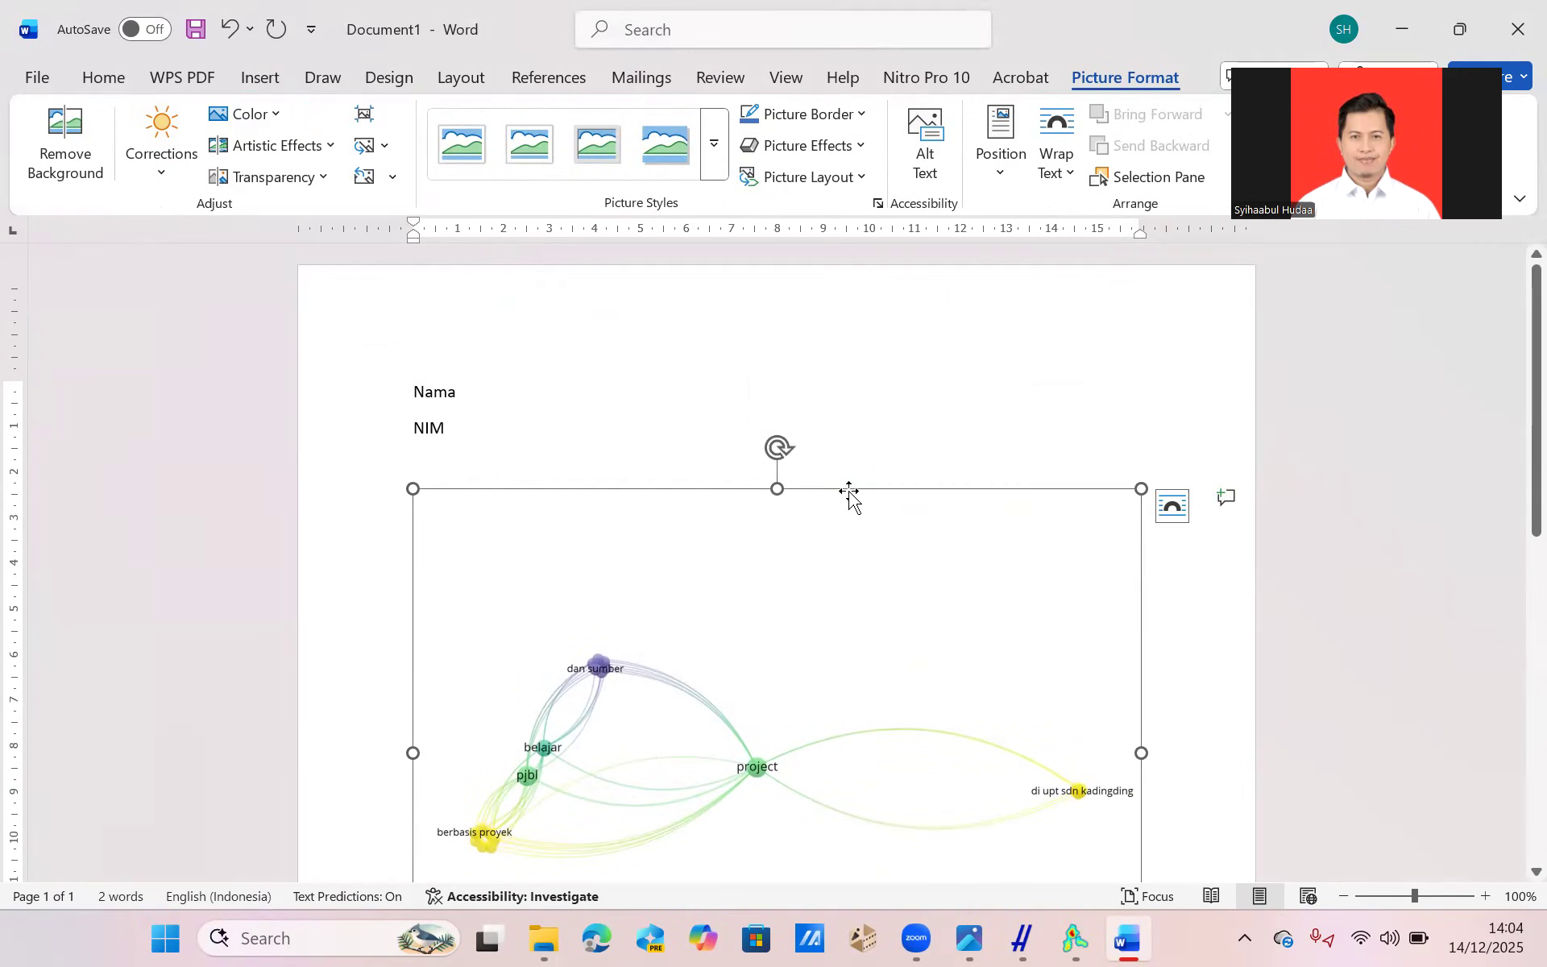
scroll(849, 492, down, 5)
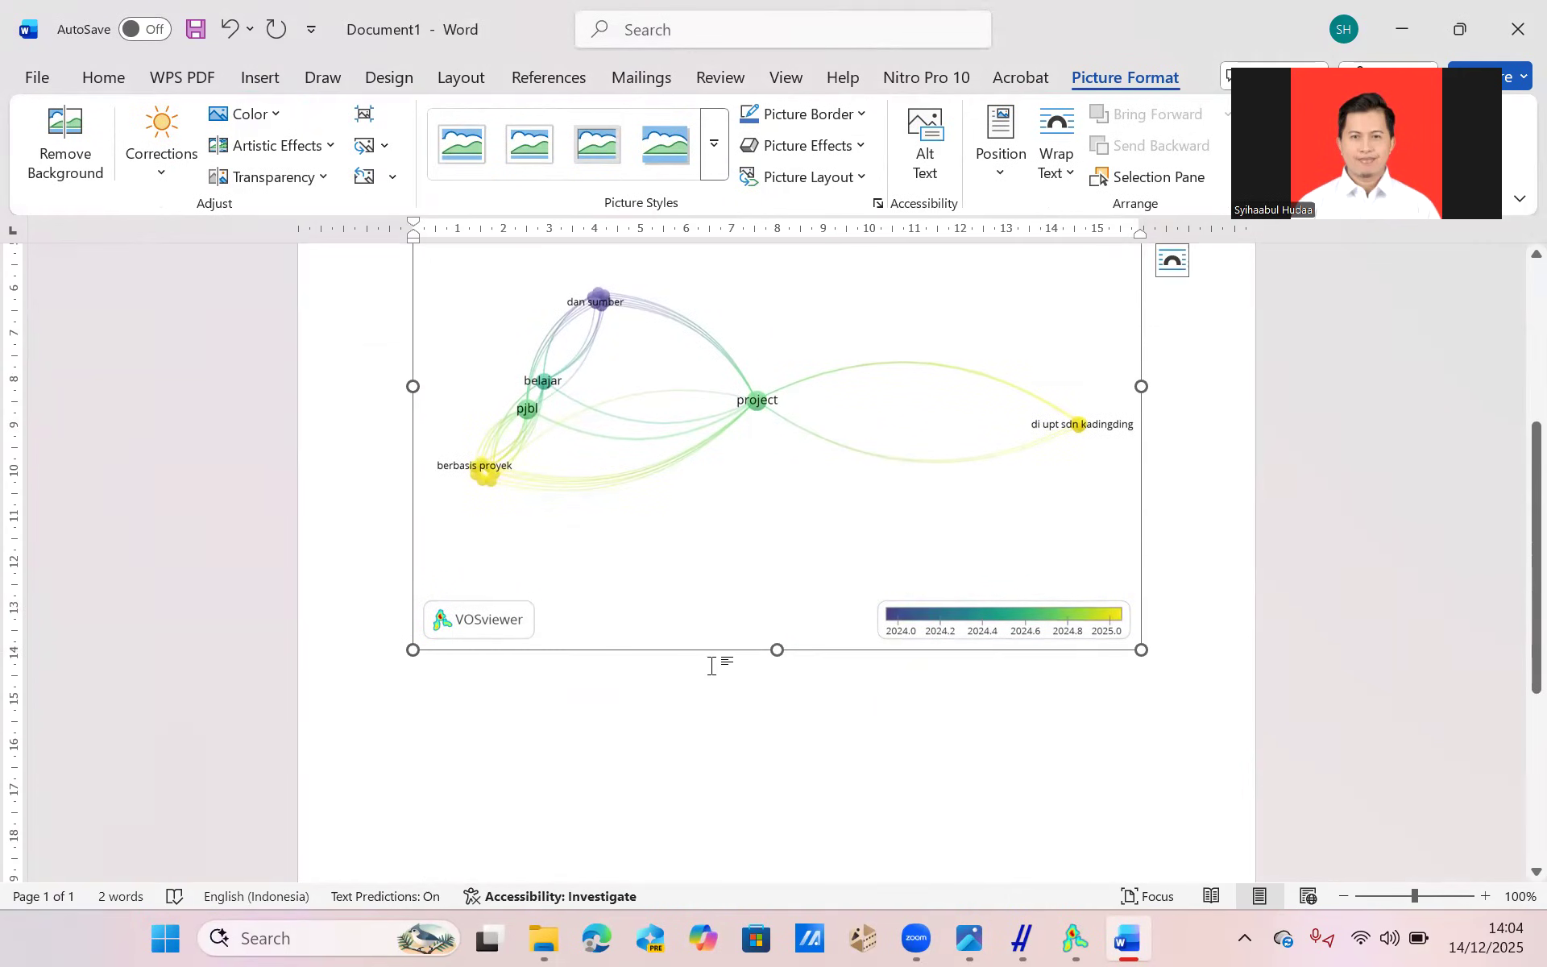
scroll(740, 743, up, 3)
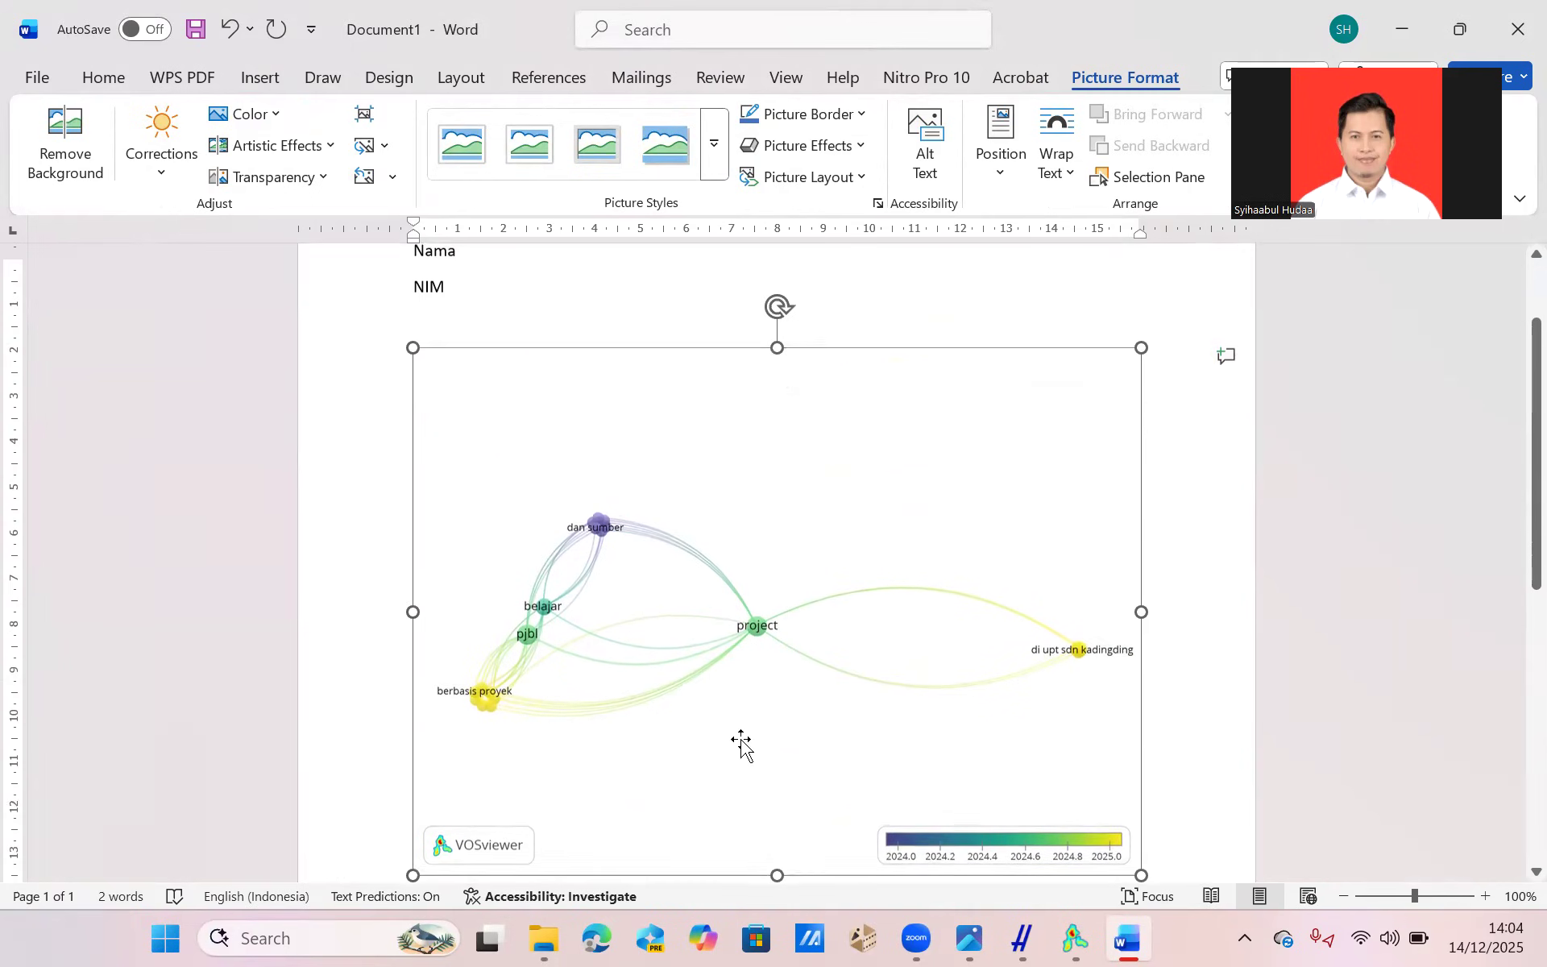
Save the document under the file name Nama_NIM.
click(201, 18)
text(Nama_NIM)
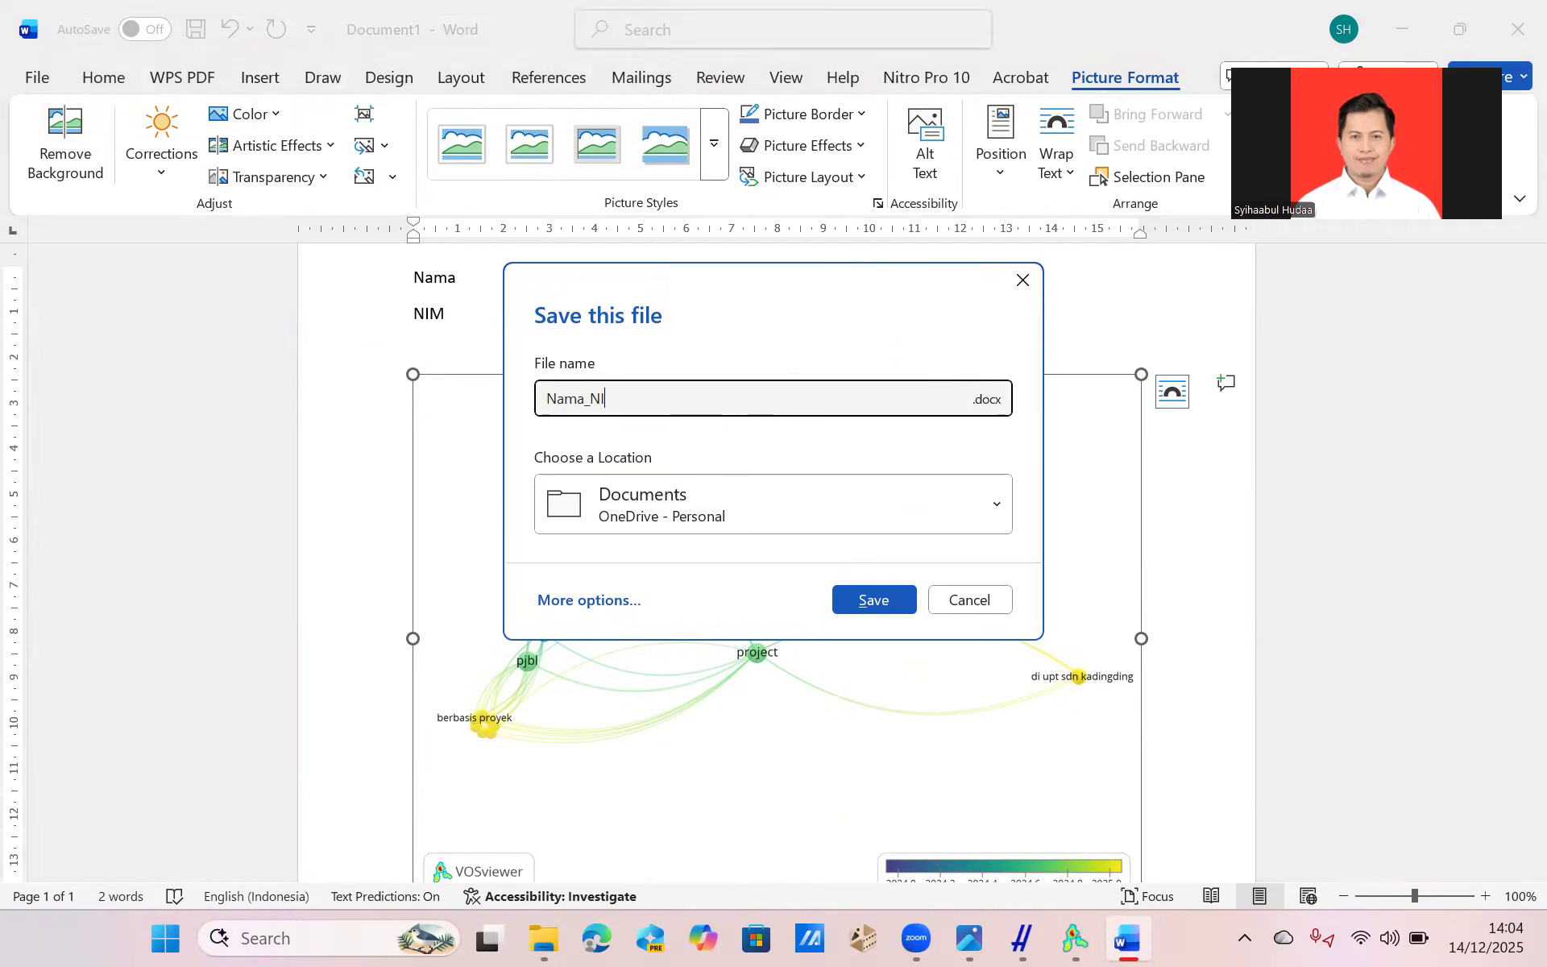